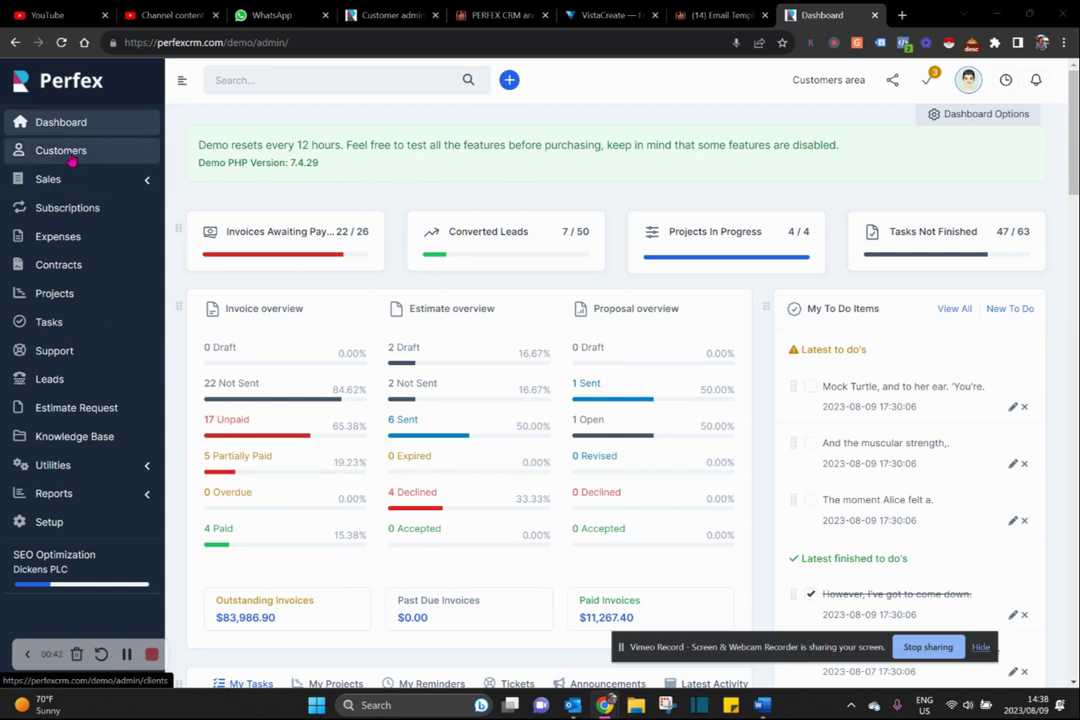
- Open the customer list, show all entries on one page and check the available export formats
click(72, 158)
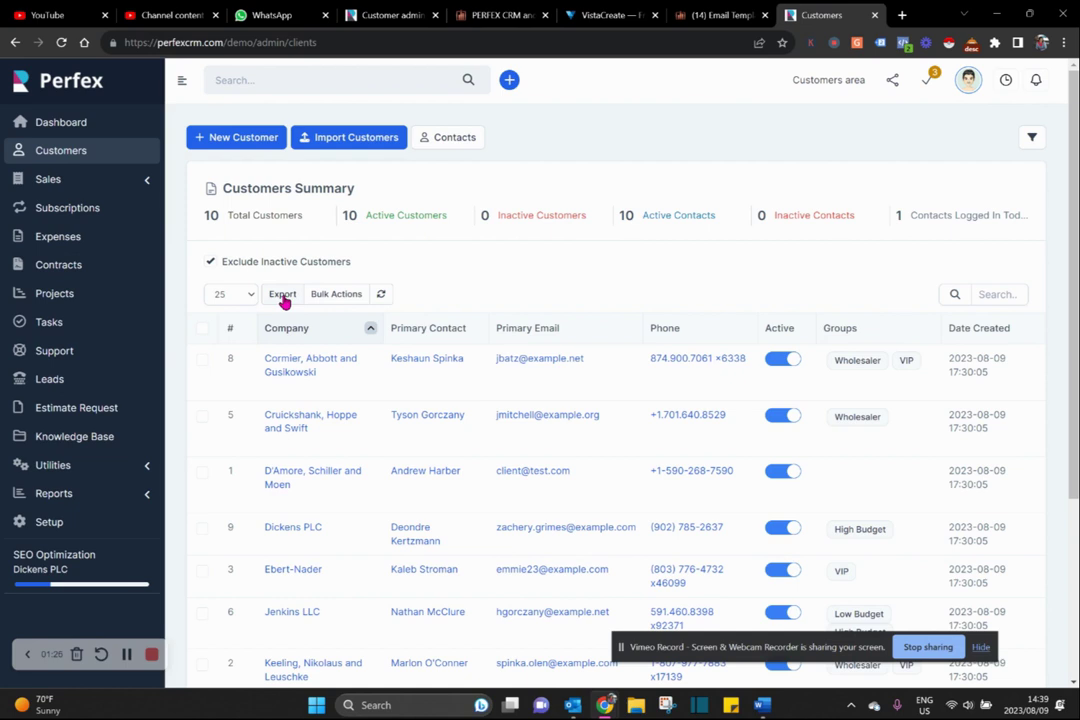
click(222, 296)
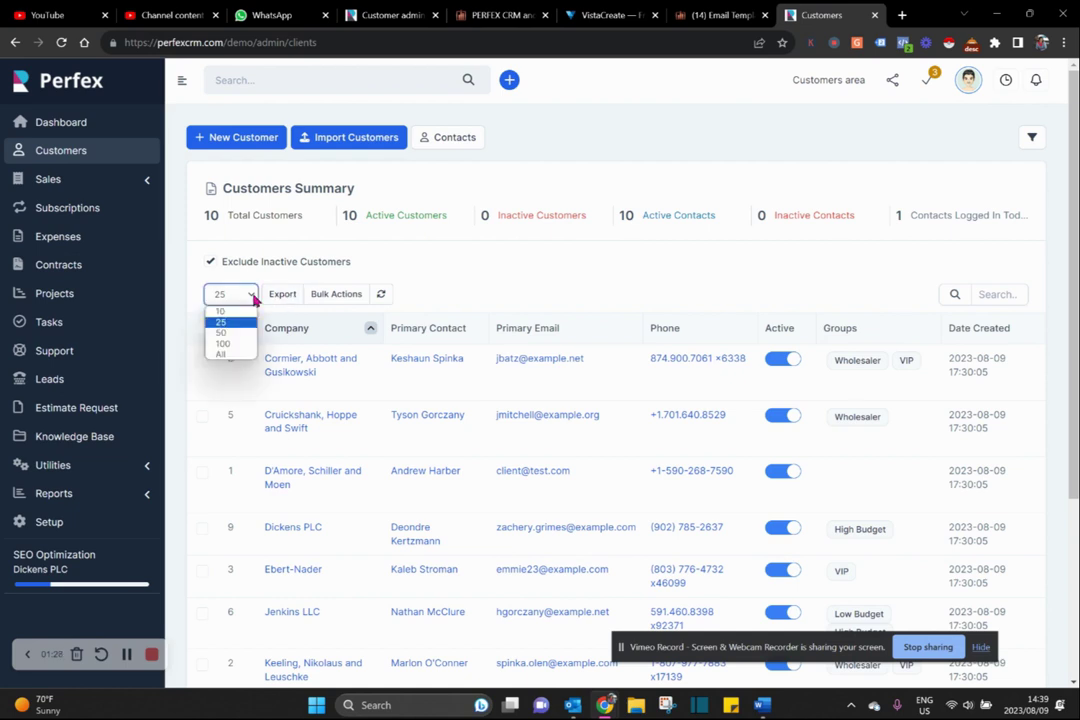
click(222, 355)
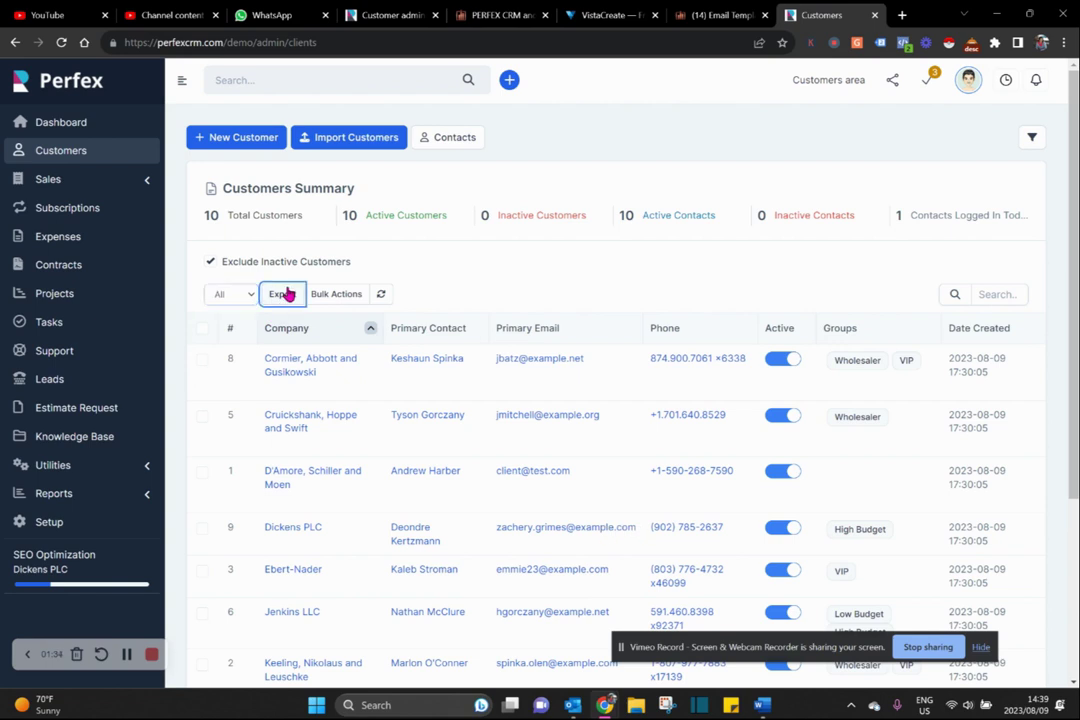
click(283, 293)
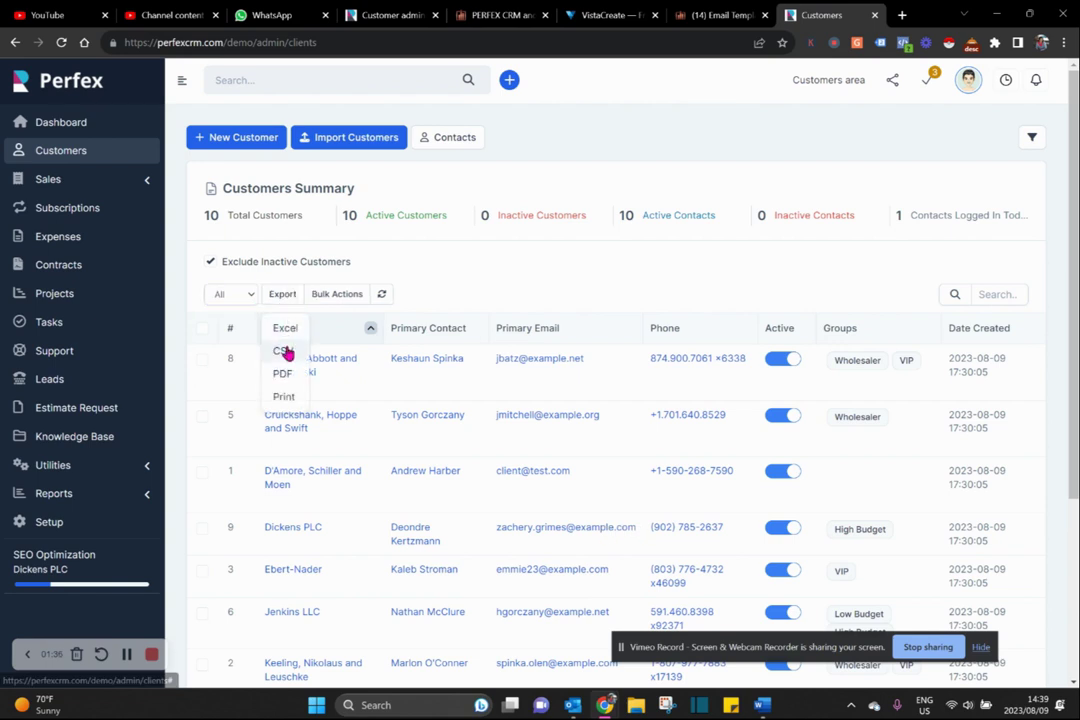
click(514, 283)
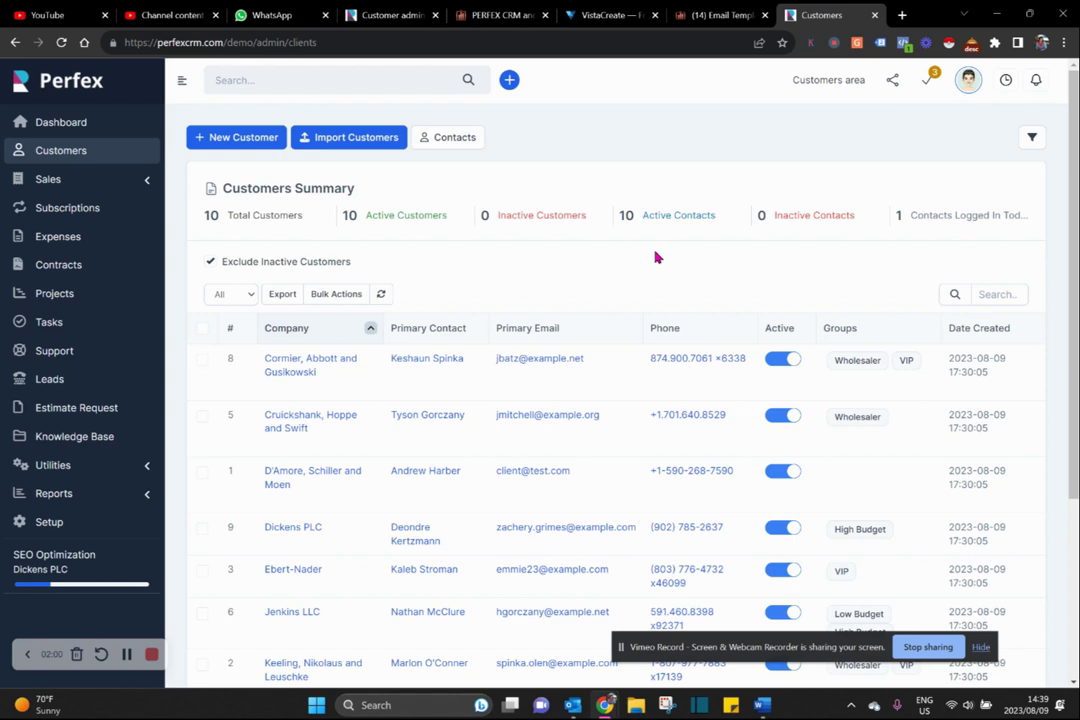
- Open the profile of Cormier, Abbott and Gusikowski and review its customer details, including the currency note and default language options
click(307, 362)
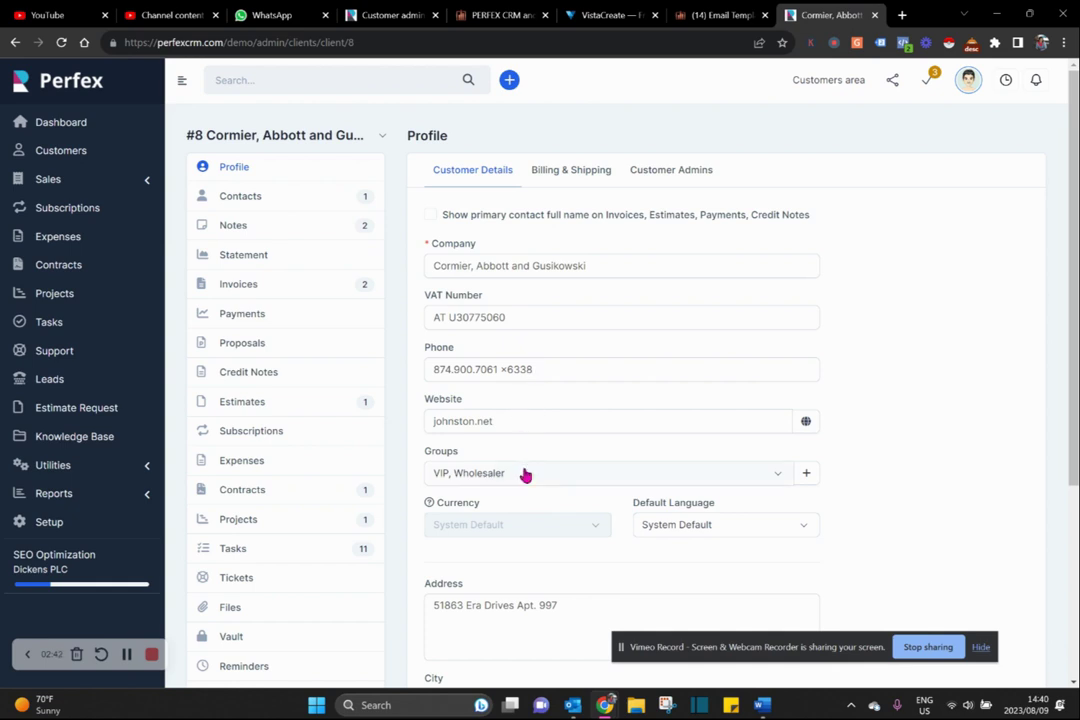
scroll(1041, 246, down, 1)
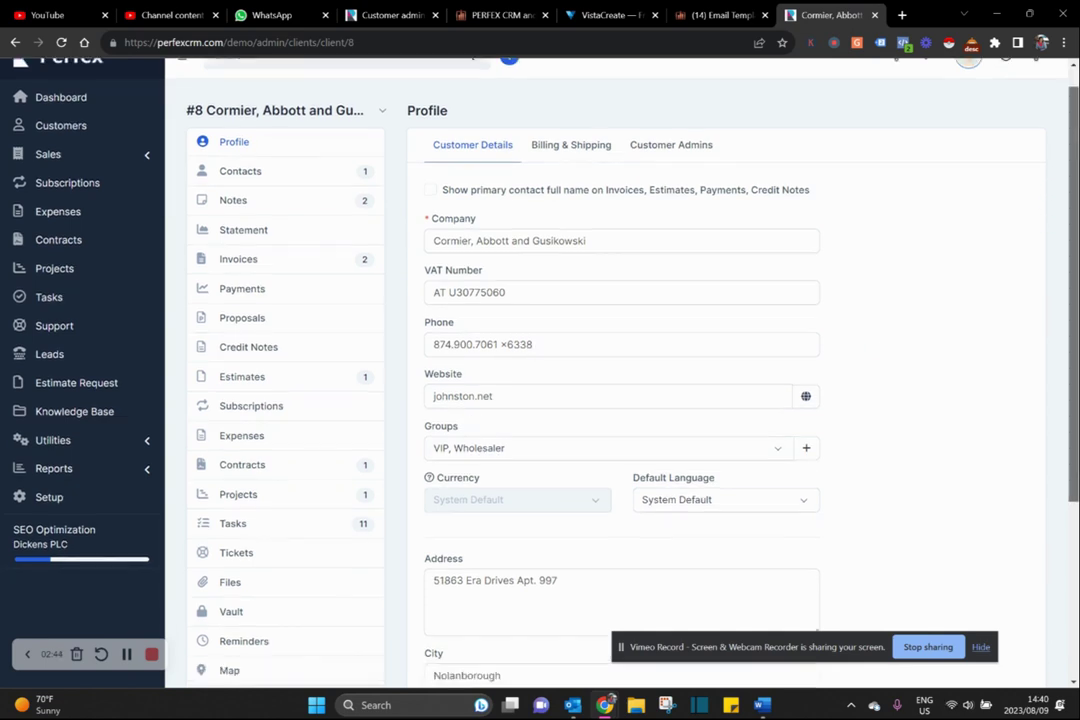
scroll(620, 400, down, 4)
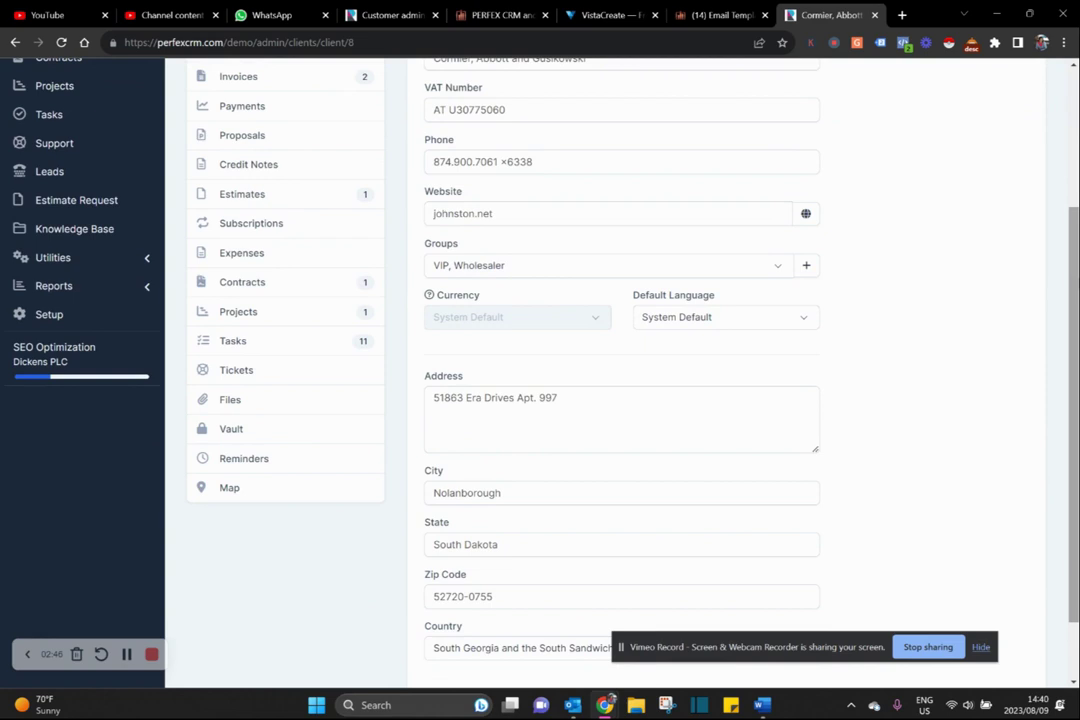
mouse_move(430, 298)
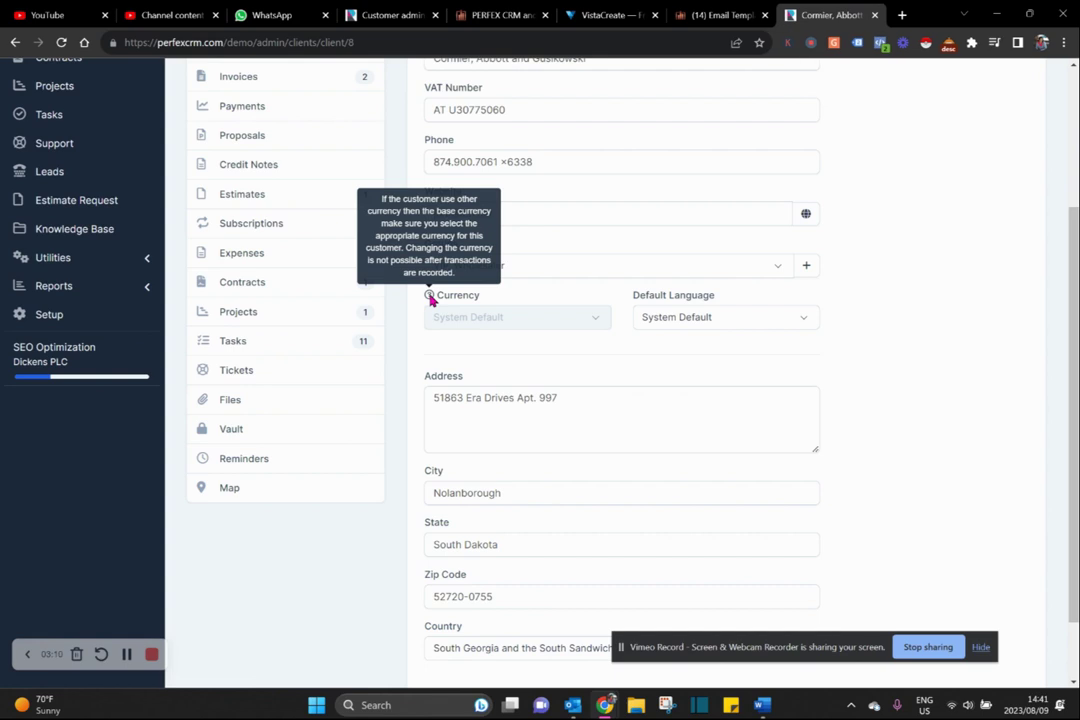
click(794, 325)
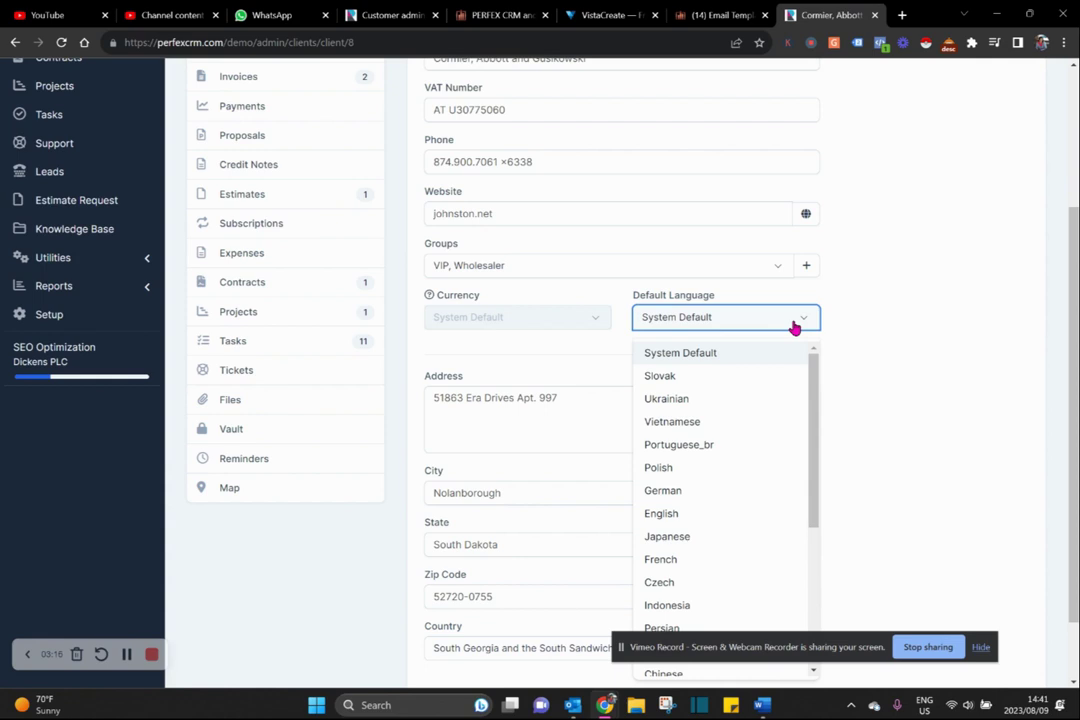
click(912, 270)
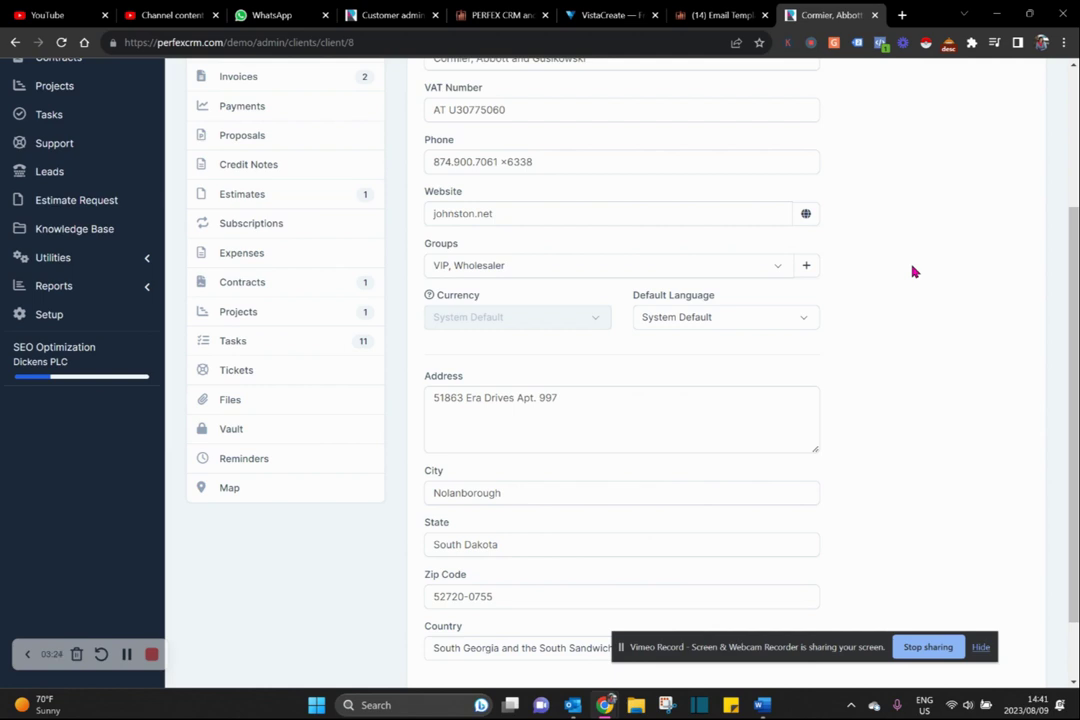
drag(1076, 247, 1077, 300)
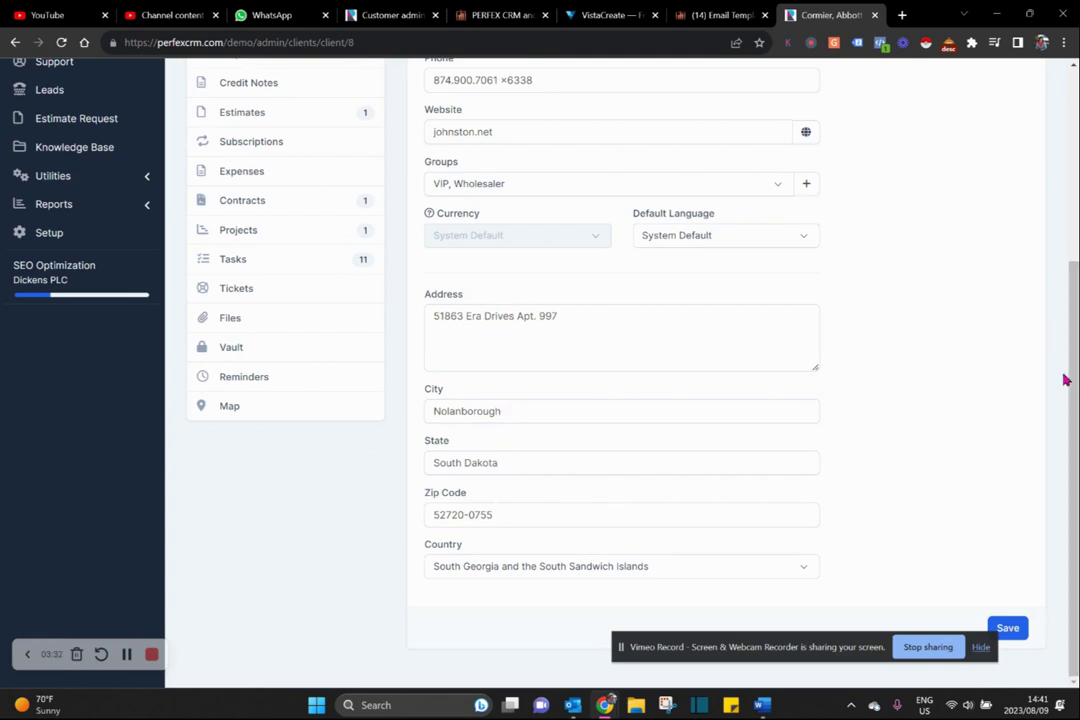
drag(1075, 362, 1076, 132)
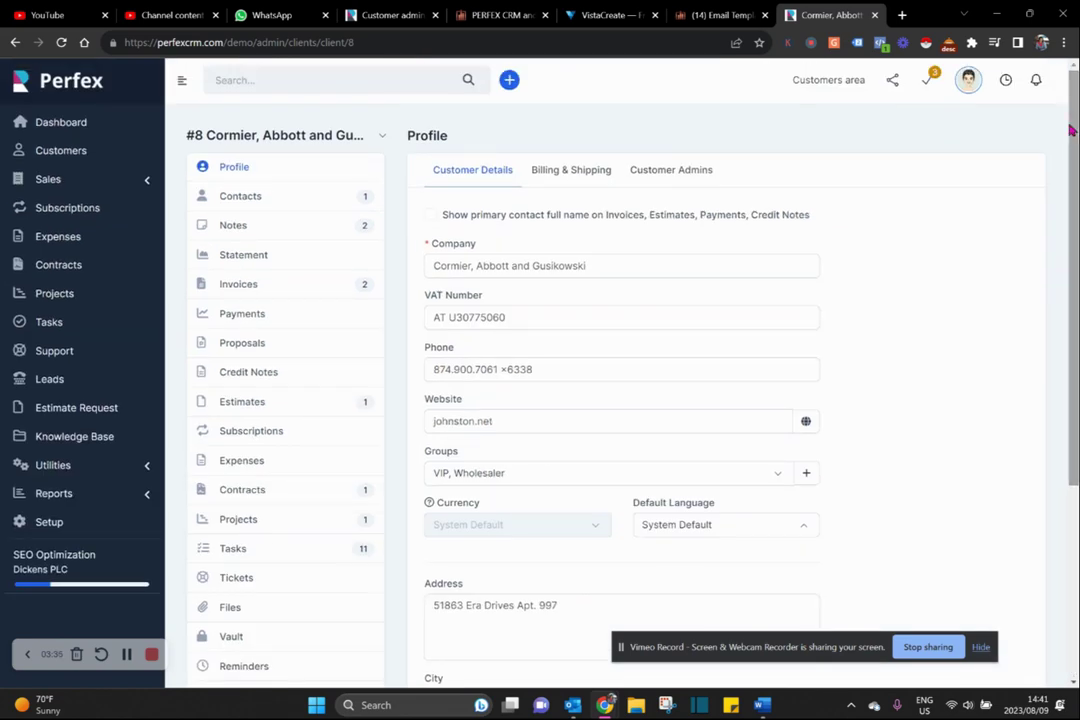
- Set the customer's billing address to be the same as the customer info and save the profile
click(550, 178)
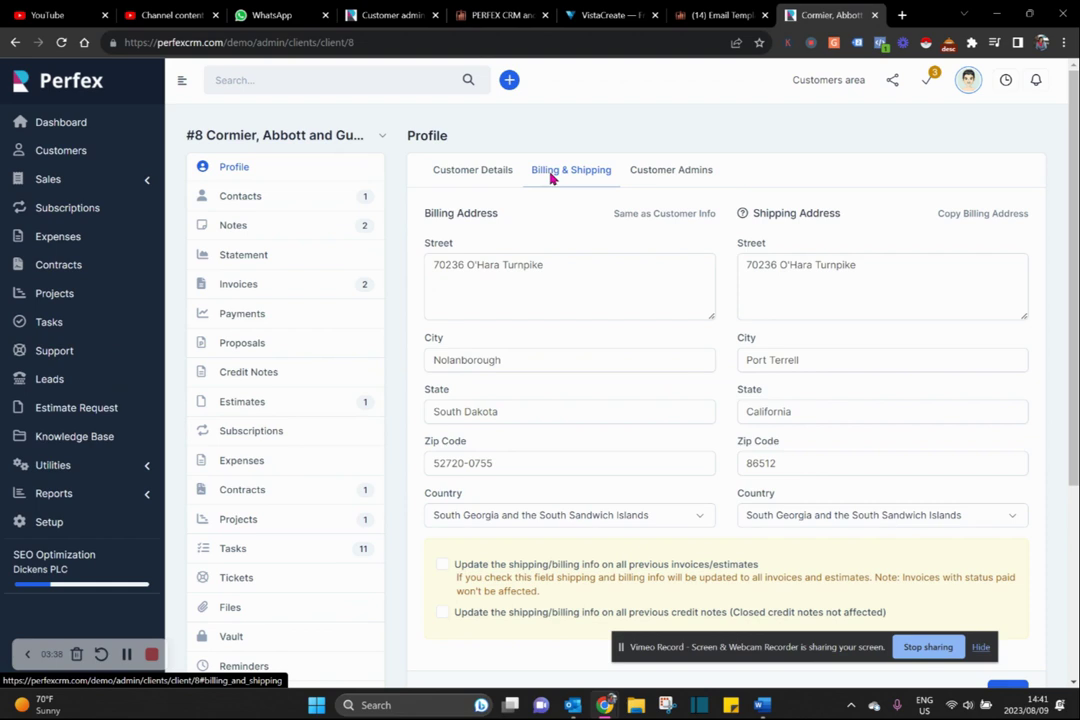
click(667, 215)
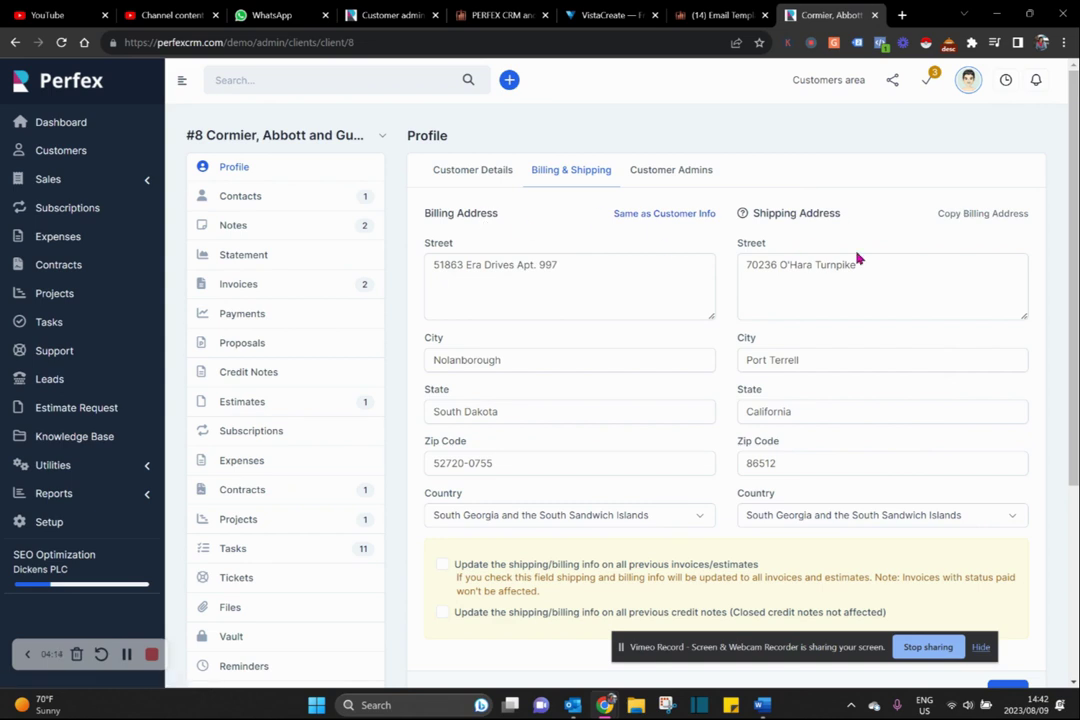
drag(1076, 200, 1077, 305)
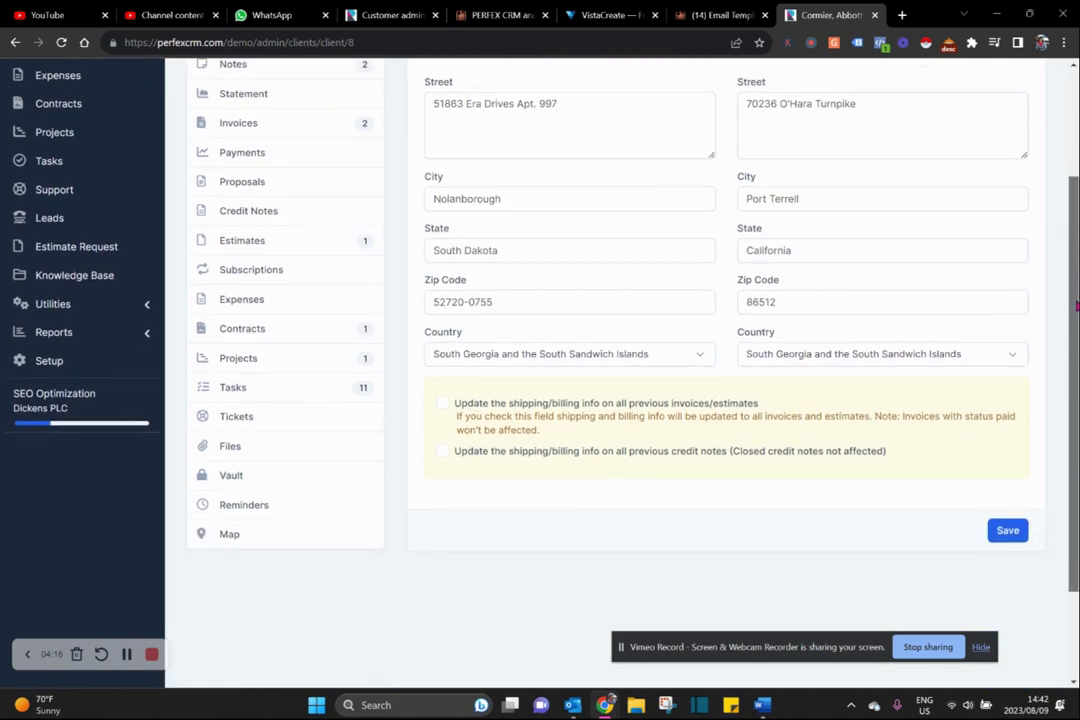
click(1003, 534)
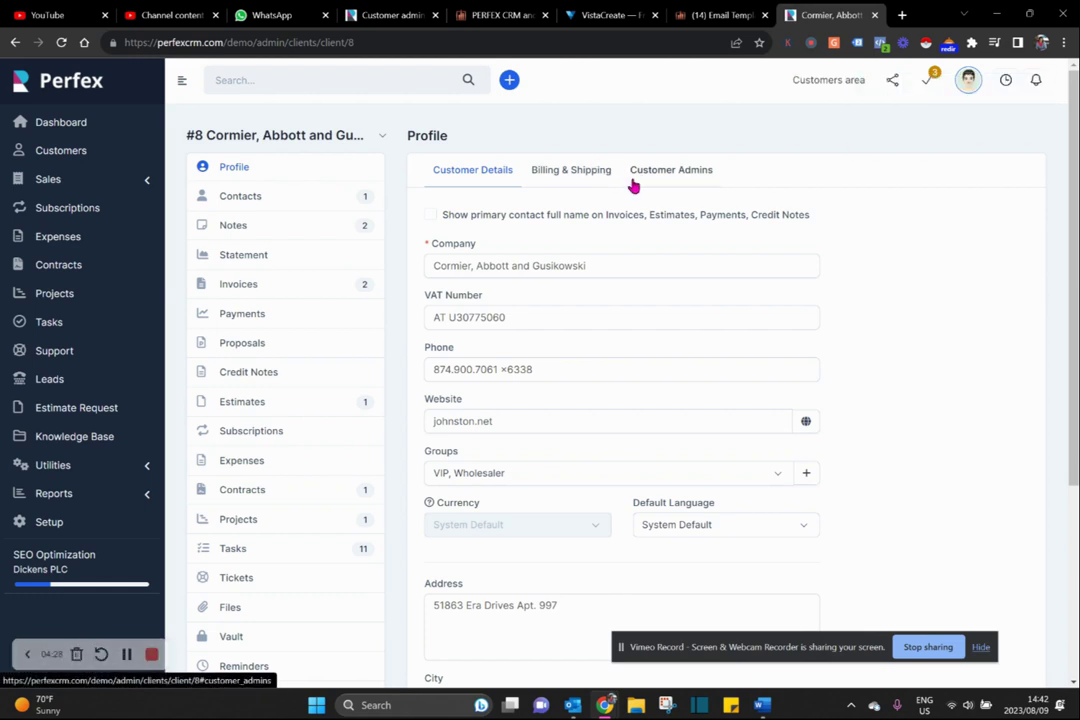
- Recheck the customer's billing and shipping address information
click(593, 179)
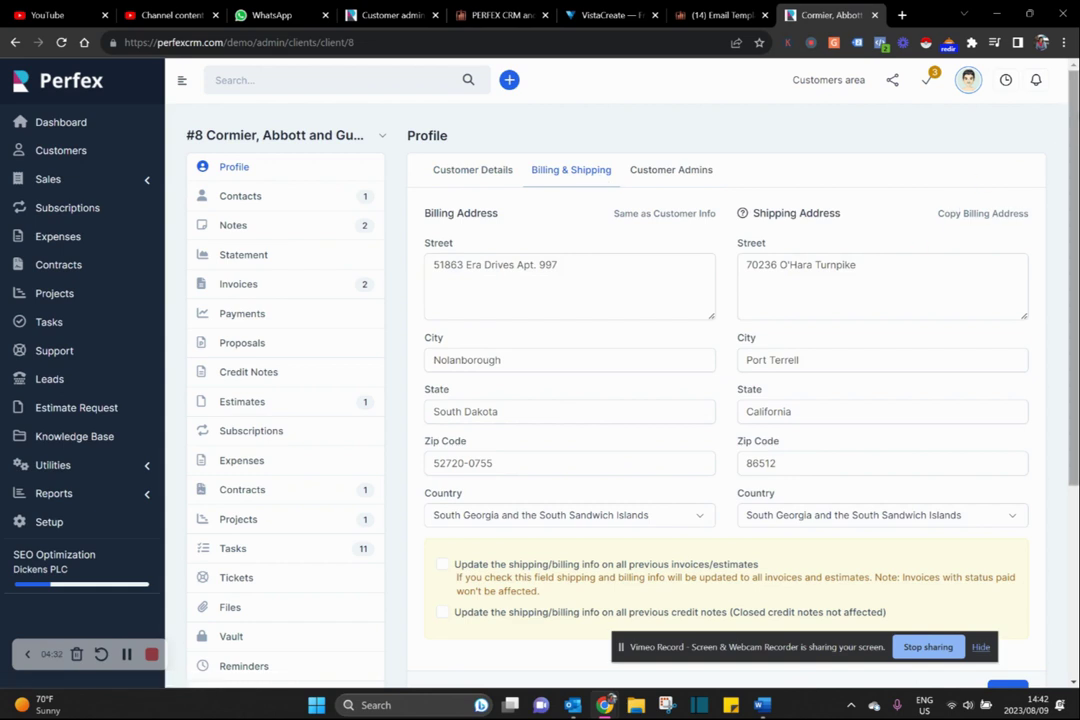
drag(1075, 121, 1072, 278)
click(1007, 469)
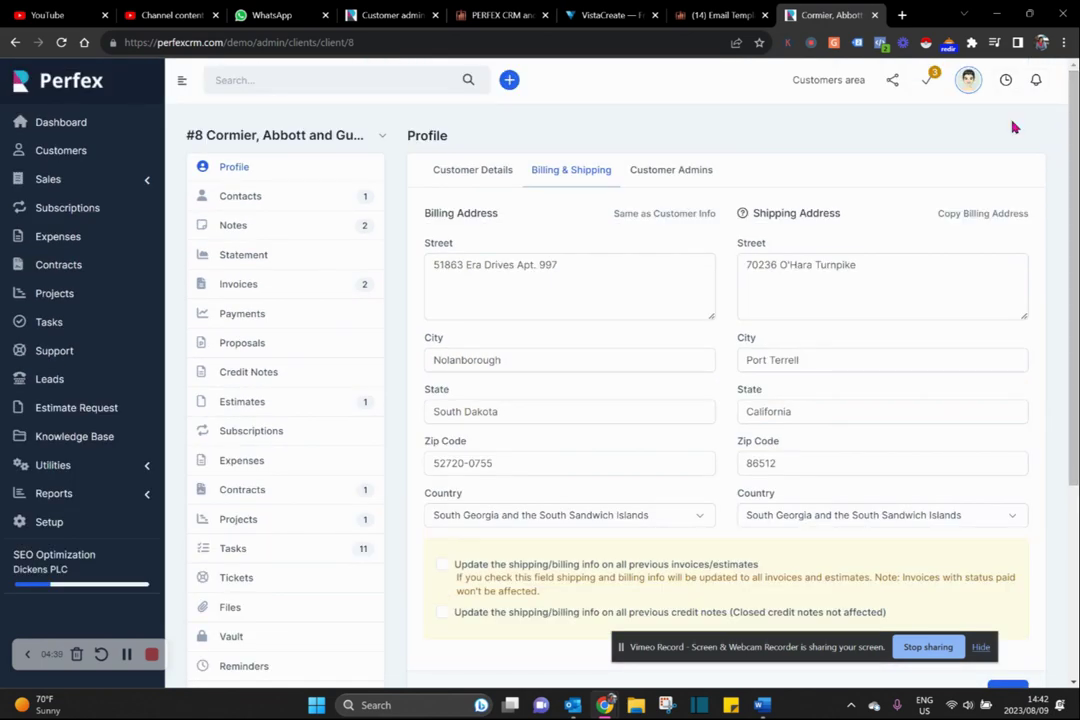
- Assign three staff members as customer admins for this customer and save the assignment
click(660, 174)
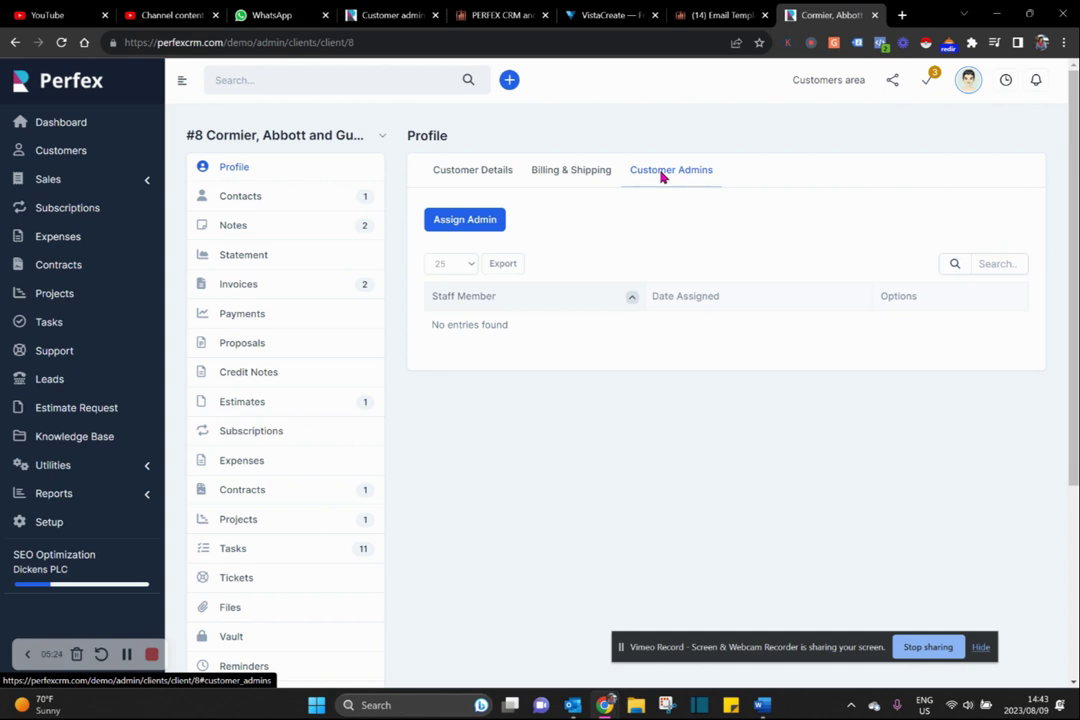
click(487, 227)
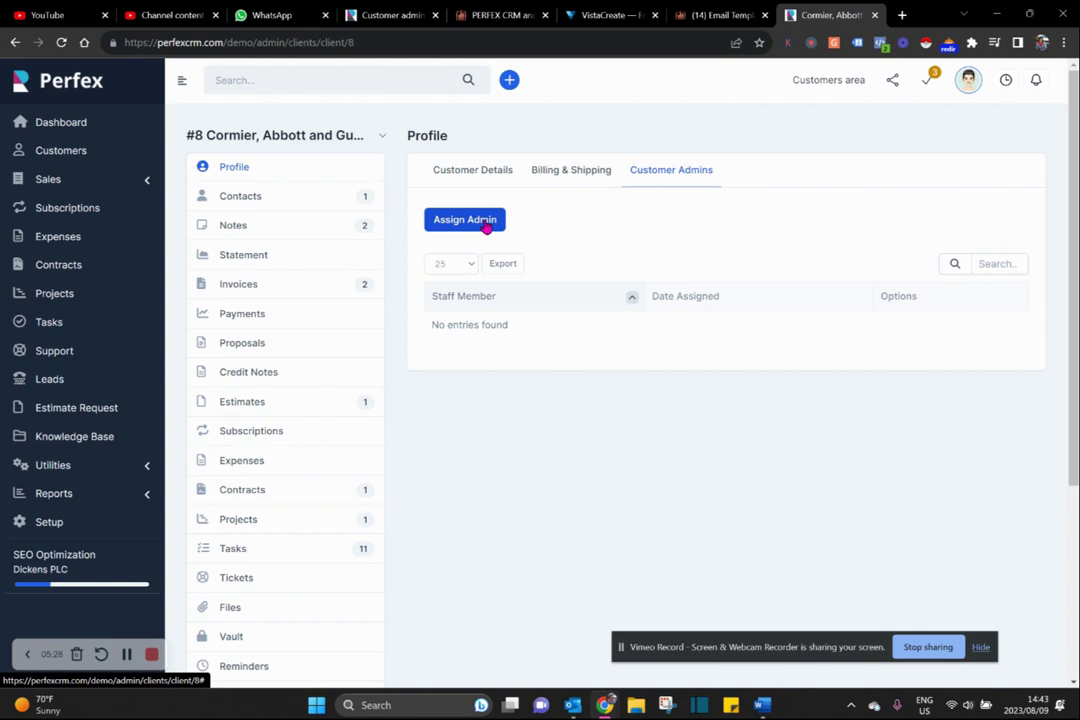
click(487, 224)
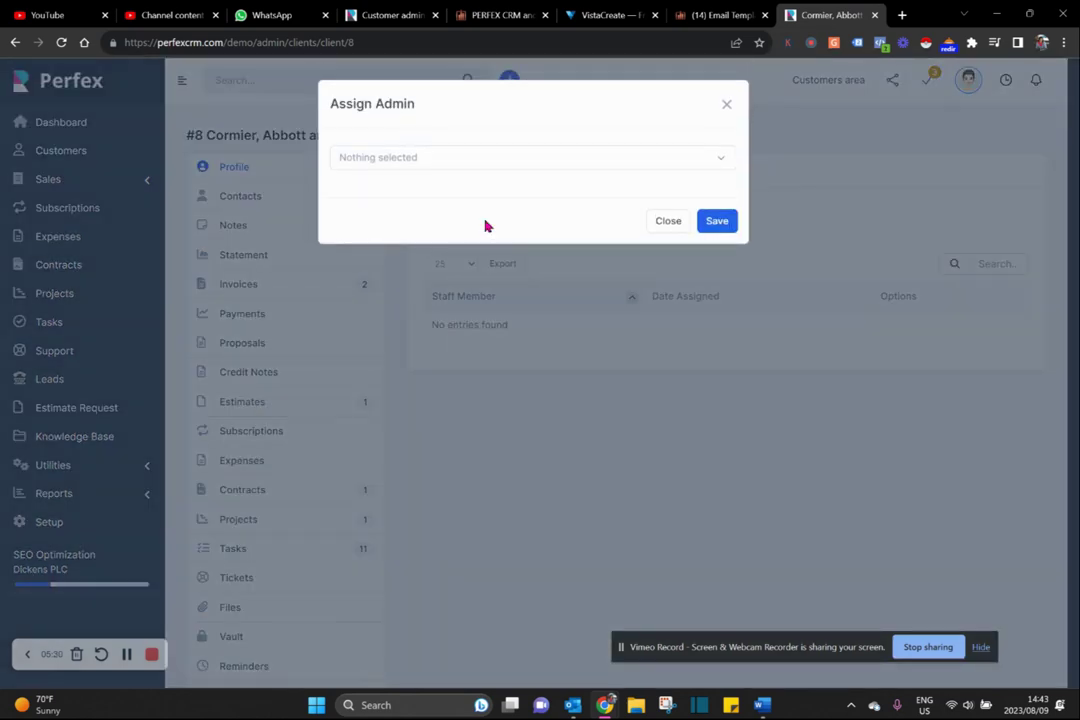
click(543, 169)
click(465, 324)
click(463, 372)
click(468, 395)
click(650, 122)
click(717, 222)
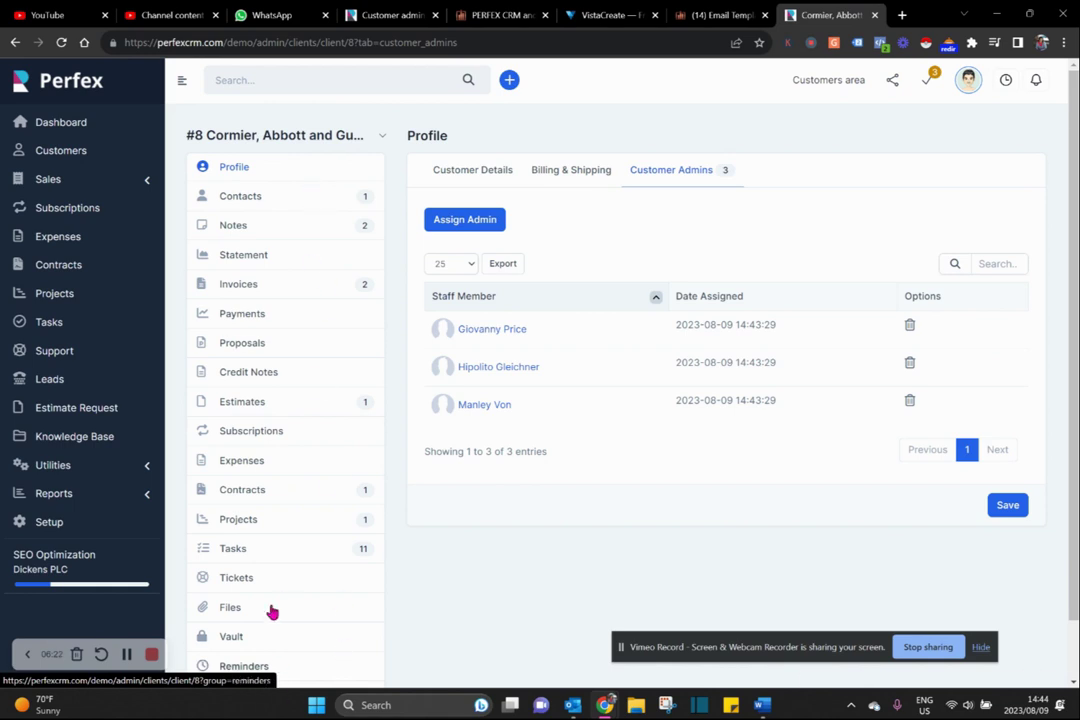
- Start a new contact for this customer and fill in the contact's first name, last name and e-mail
click(459, 170)
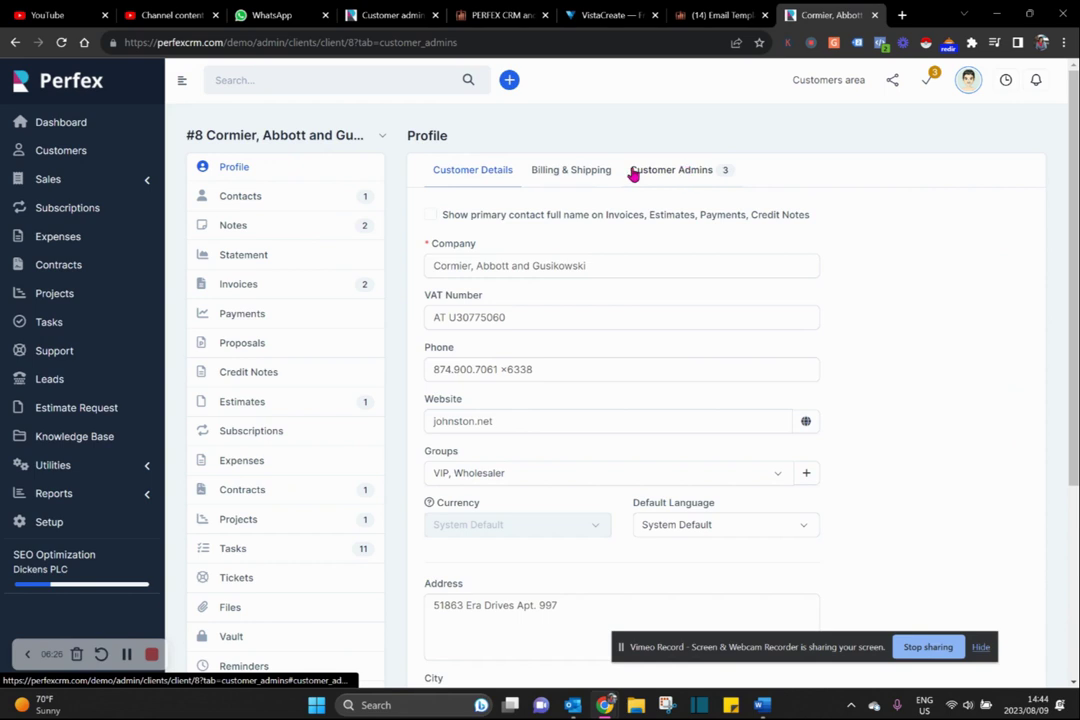
click(268, 200)
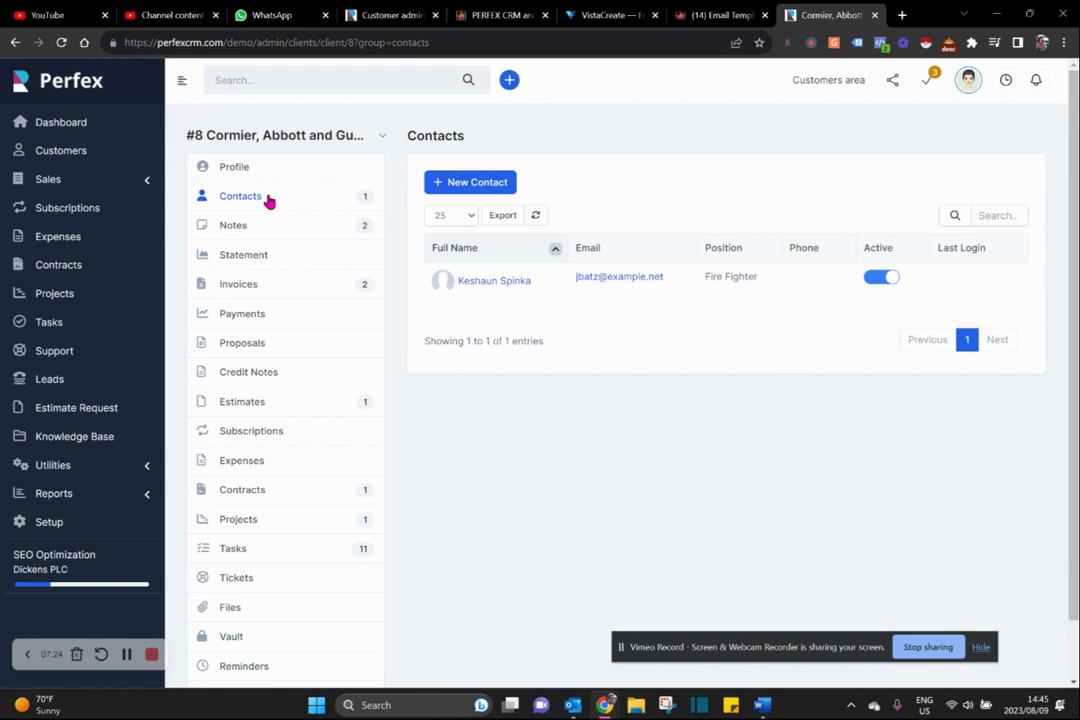
click(478, 183)
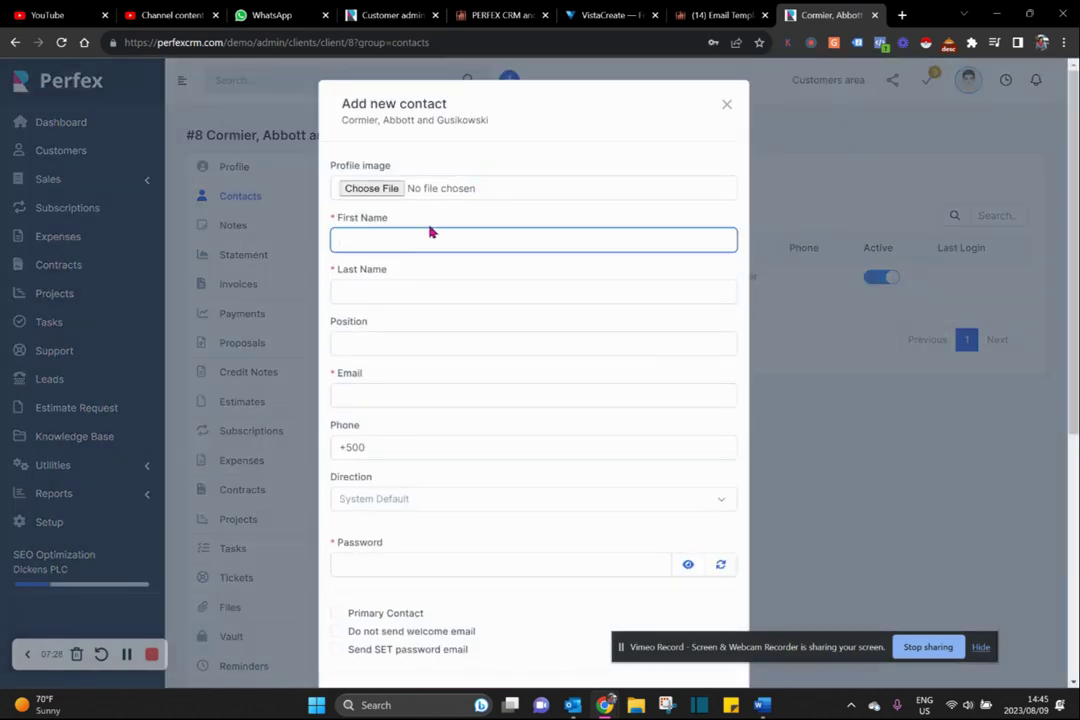
text(gbetagrt)
click(403, 289)
text(zvrerr)
click(402, 396)
text(test@test.com)
- Enable Do not send welcome email and turn off the contact's Invoices, Estimates, Contracts and Proposals permissions
scroll(402, 396, down, 2)
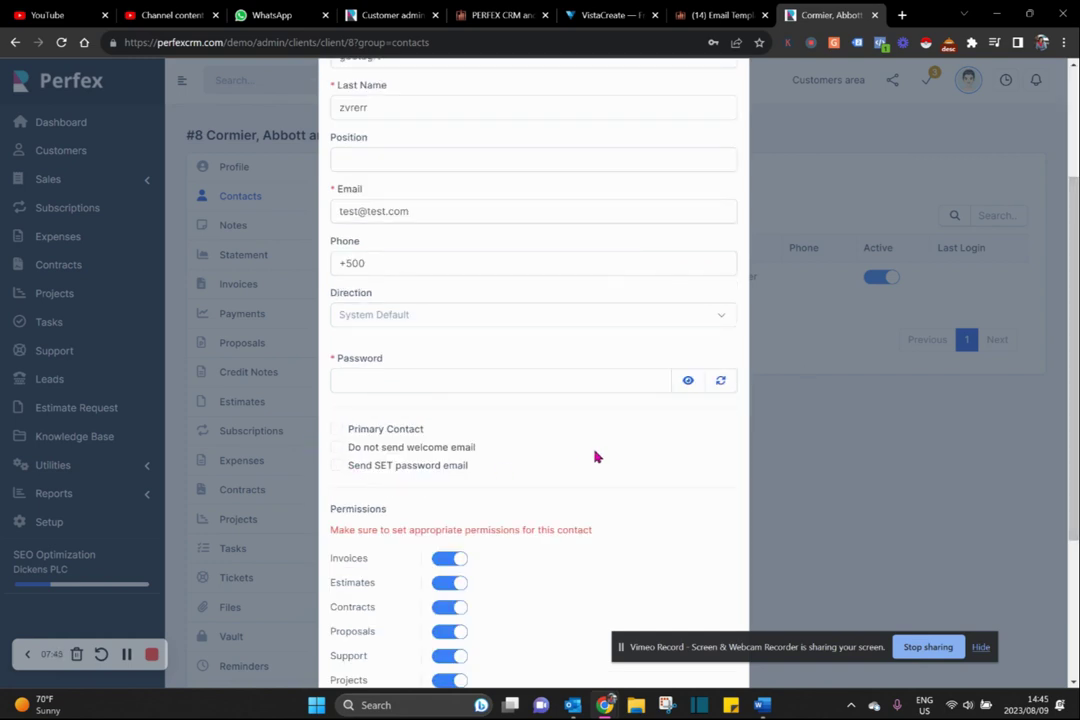
click(338, 449)
drag(1071, 251, 1076, 385)
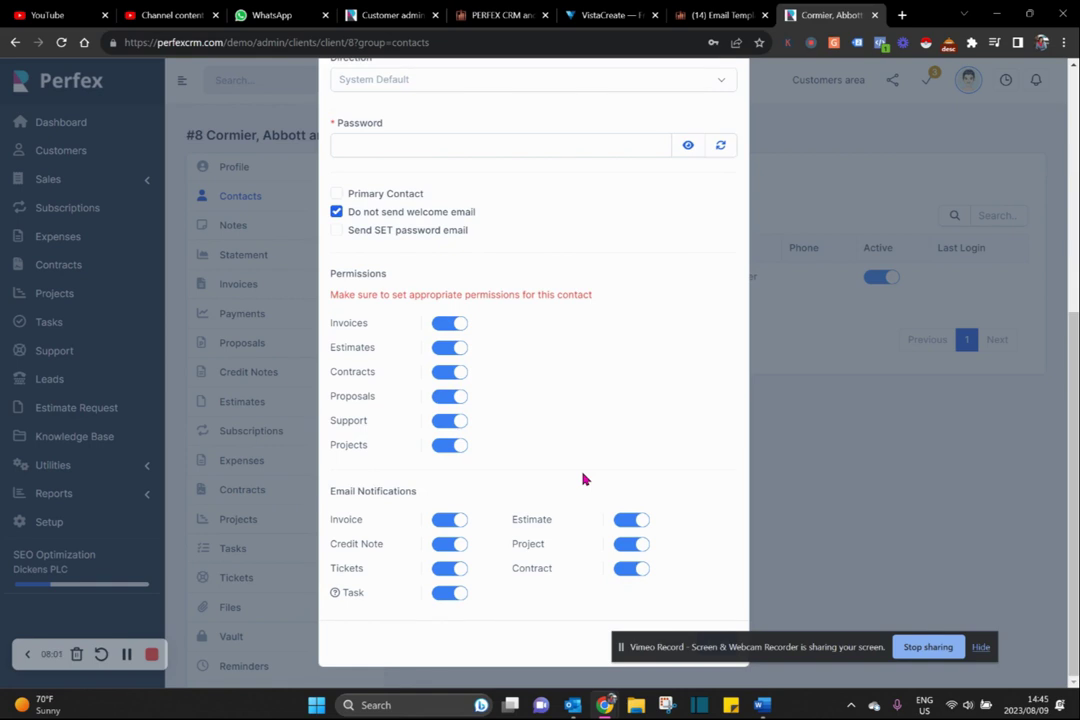
click(442, 327)
click(442, 349)
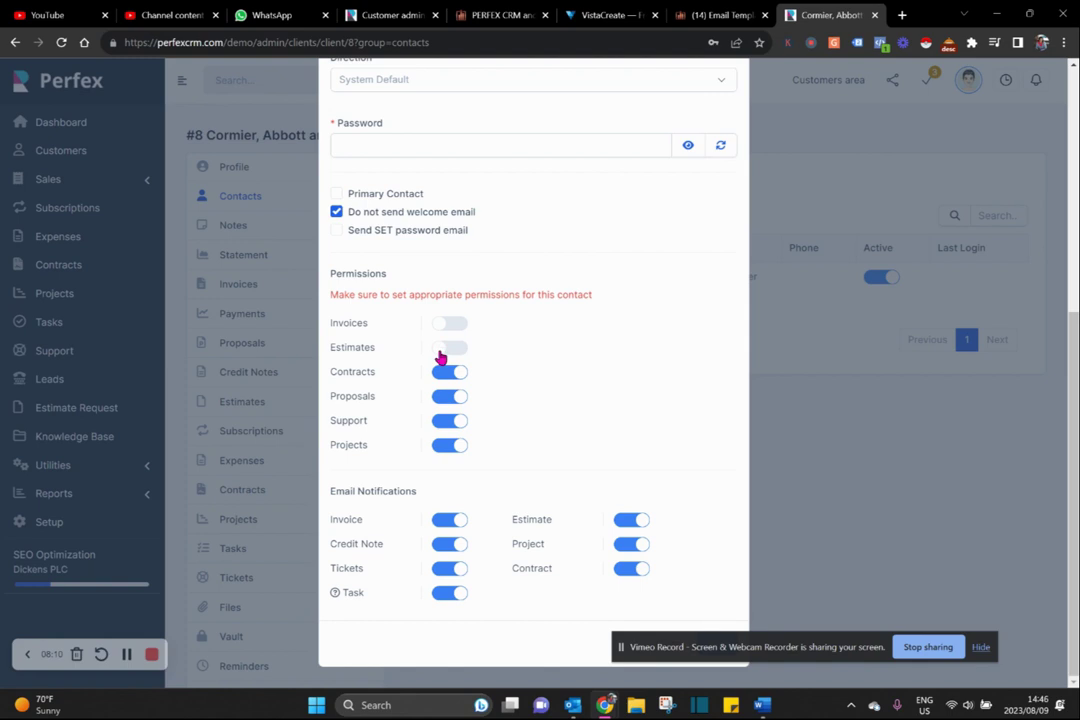
click(440, 376)
click(441, 398)
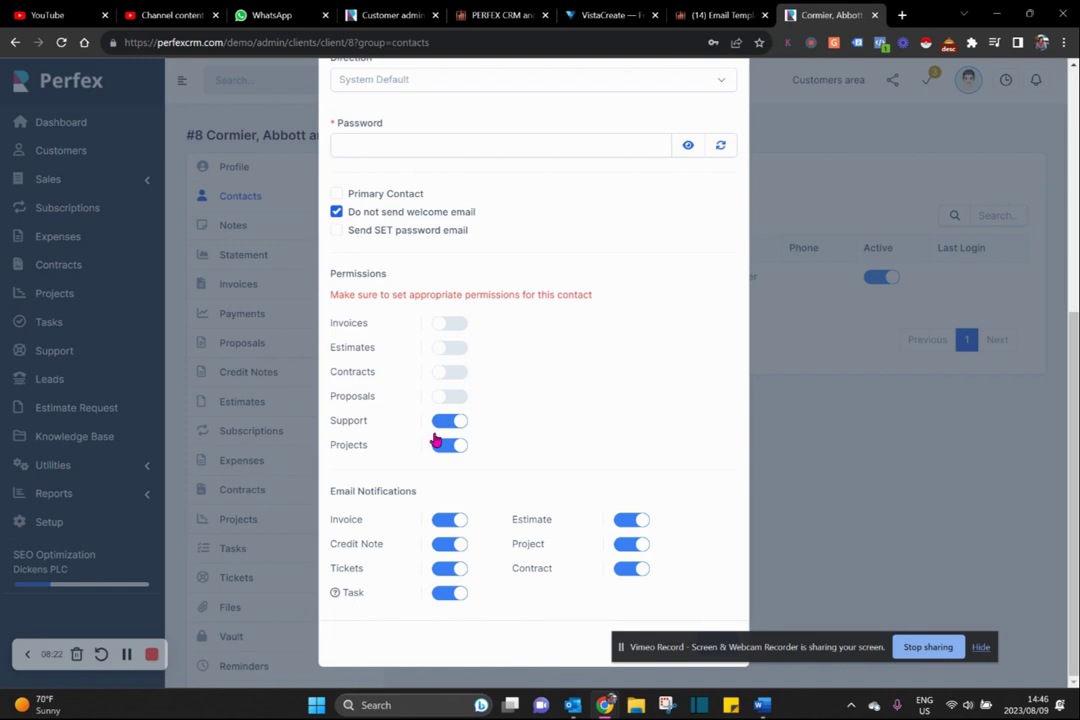
- Turn off the contact's Invoice, Credit Note, Estimate and Project email notifications
click(442, 525)
click(441, 545)
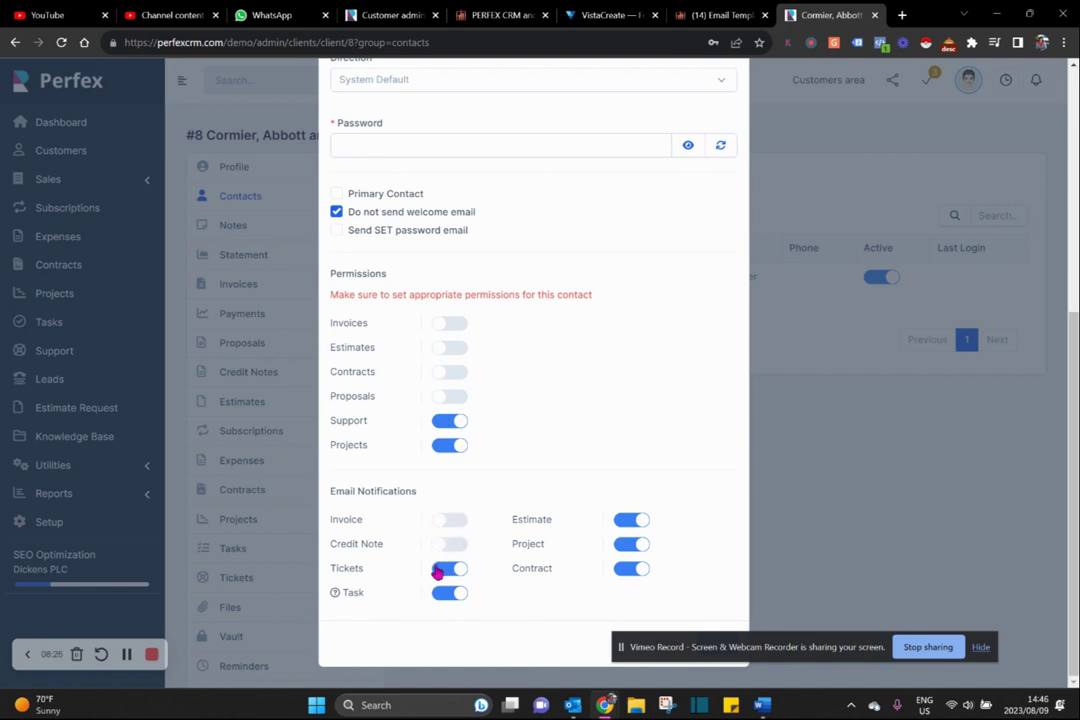
click(623, 518)
click(619, 555)
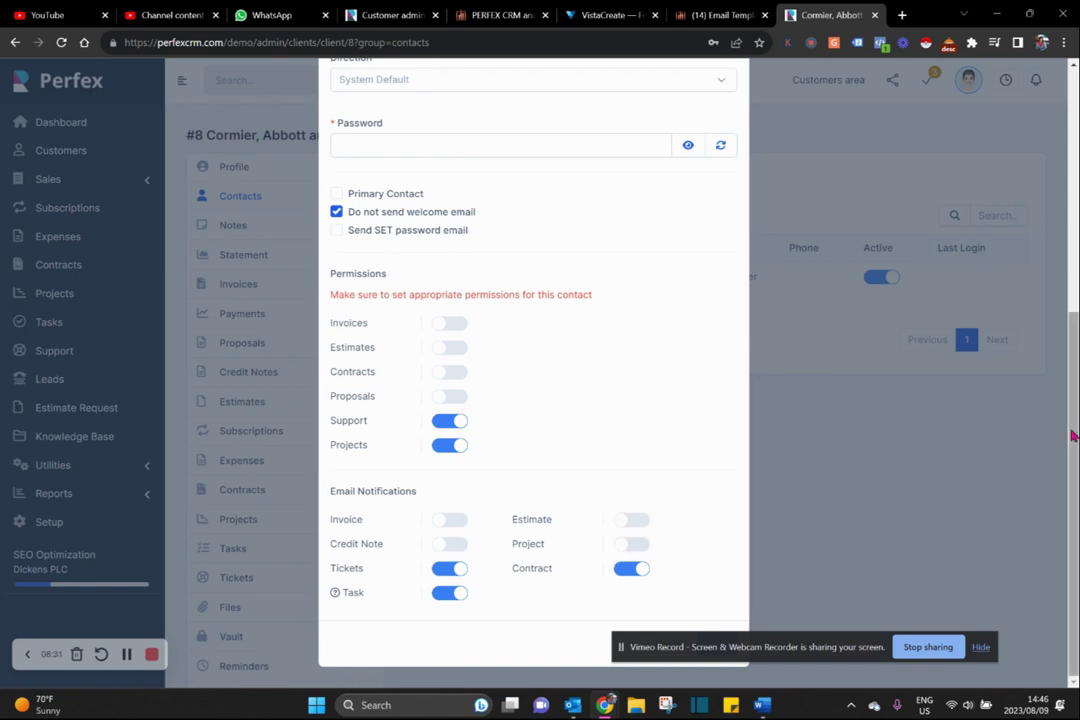
scroll(1058, 209, up, 5)
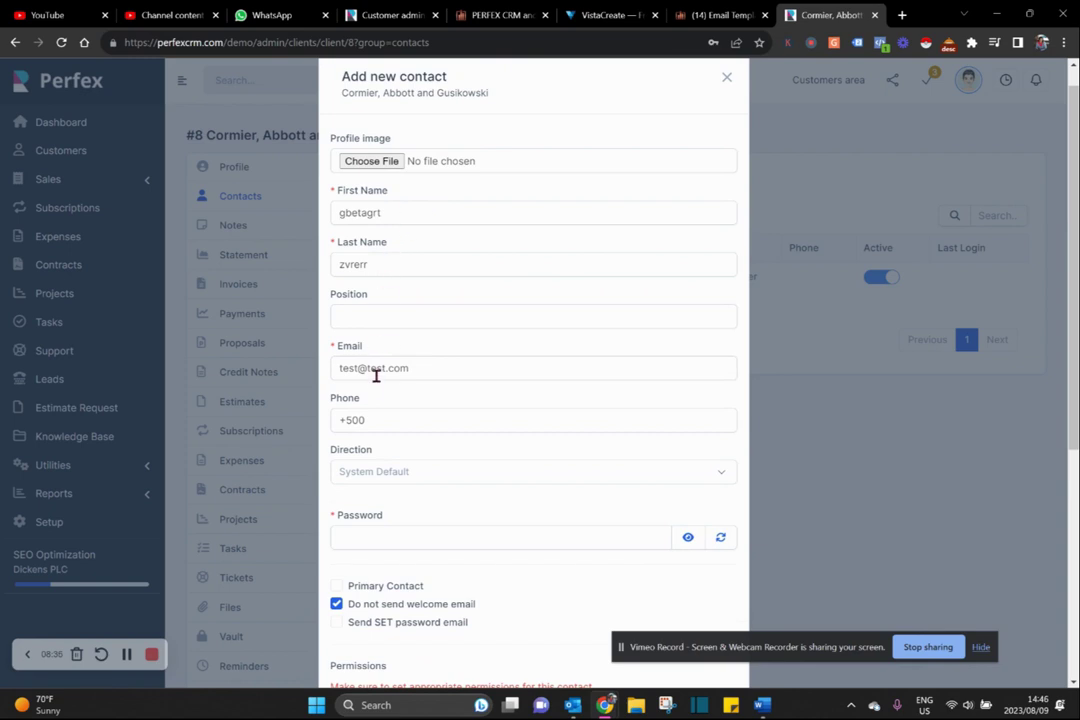
drag(1065, 148, 1076, 250)
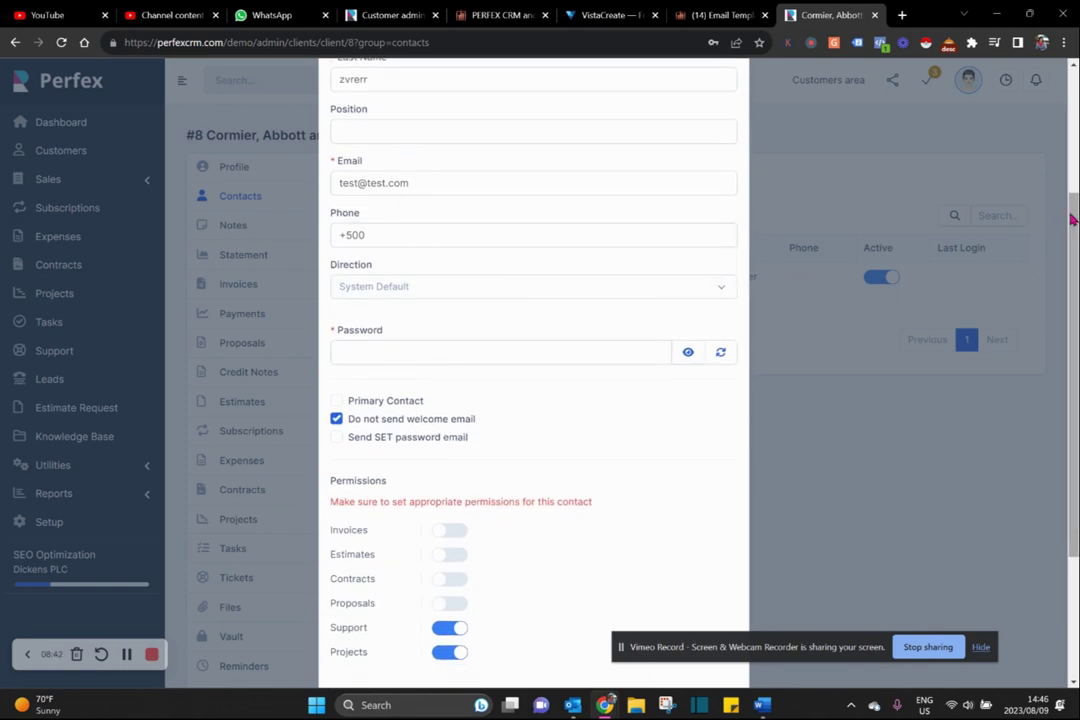
scroll(640, 400, down, 1)
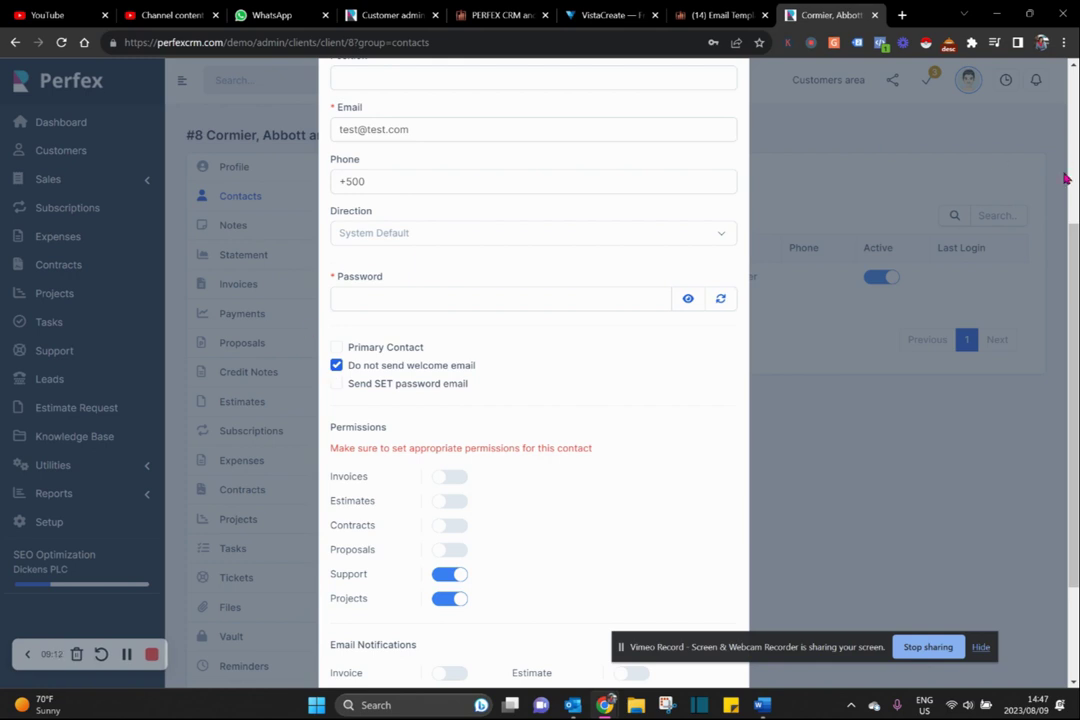
- Try to save the new contact with the password field left empty
drag(1077, 259, 1074, 357)
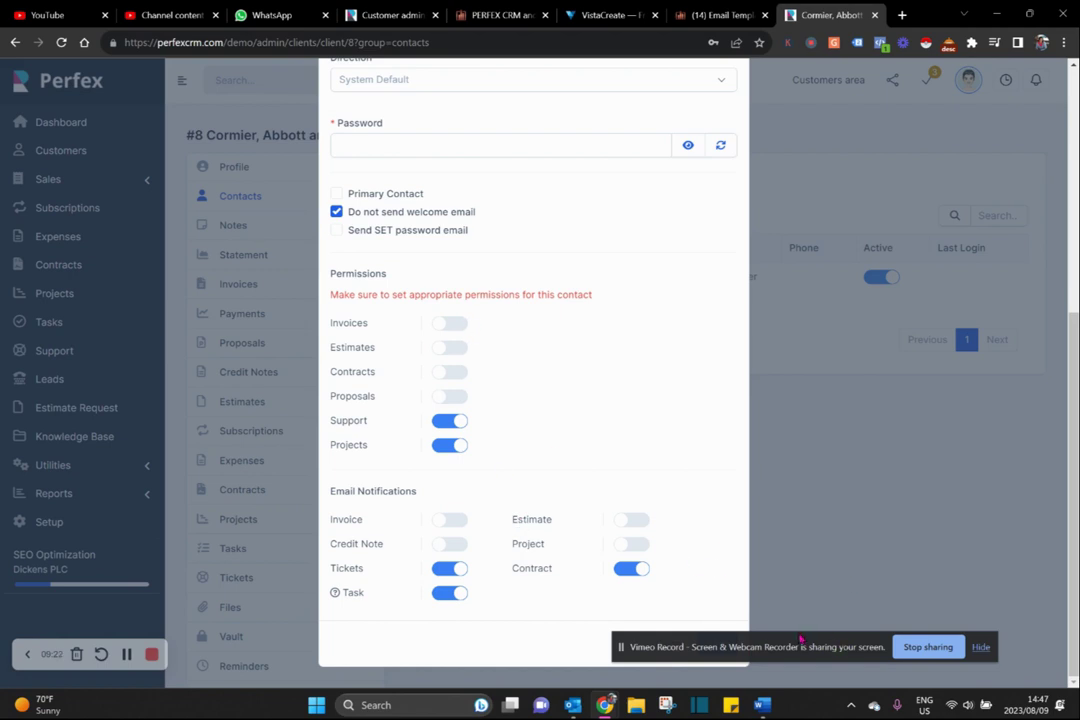
drag(805, 644, 843, 596)
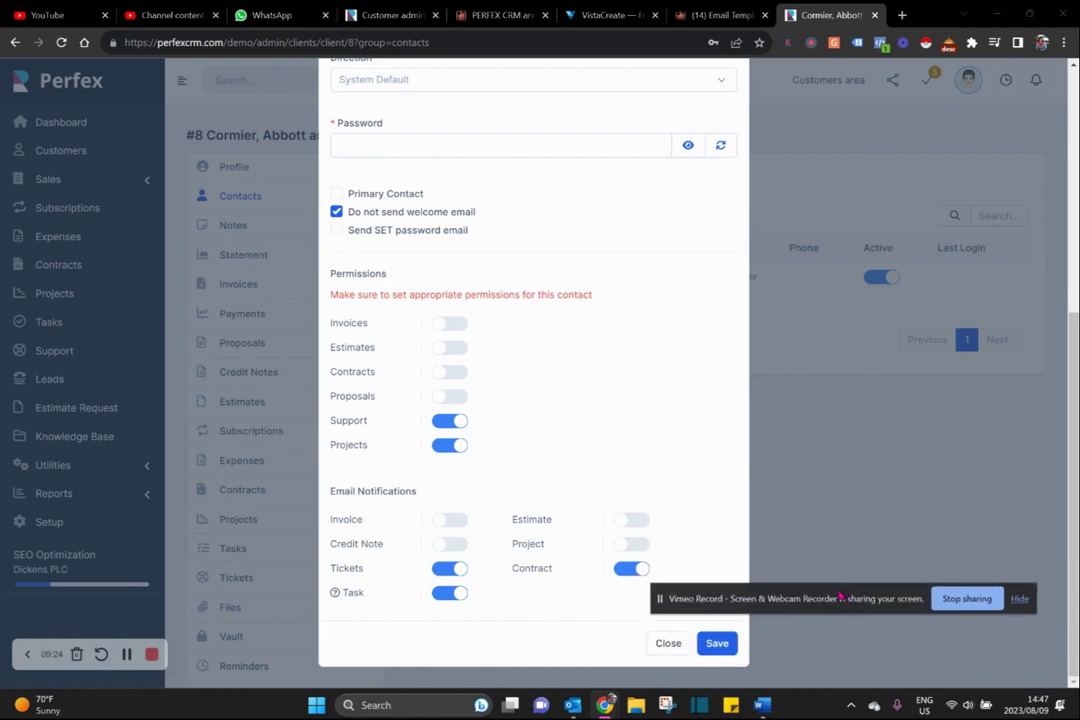
click(716, 646)
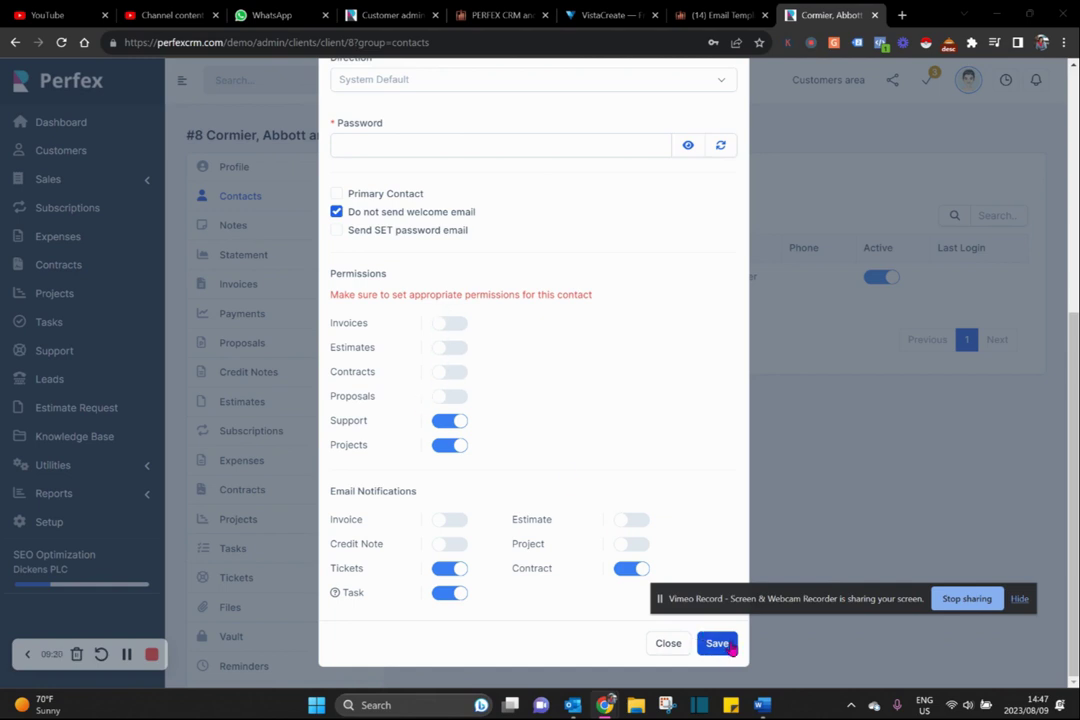
click(728, 646)
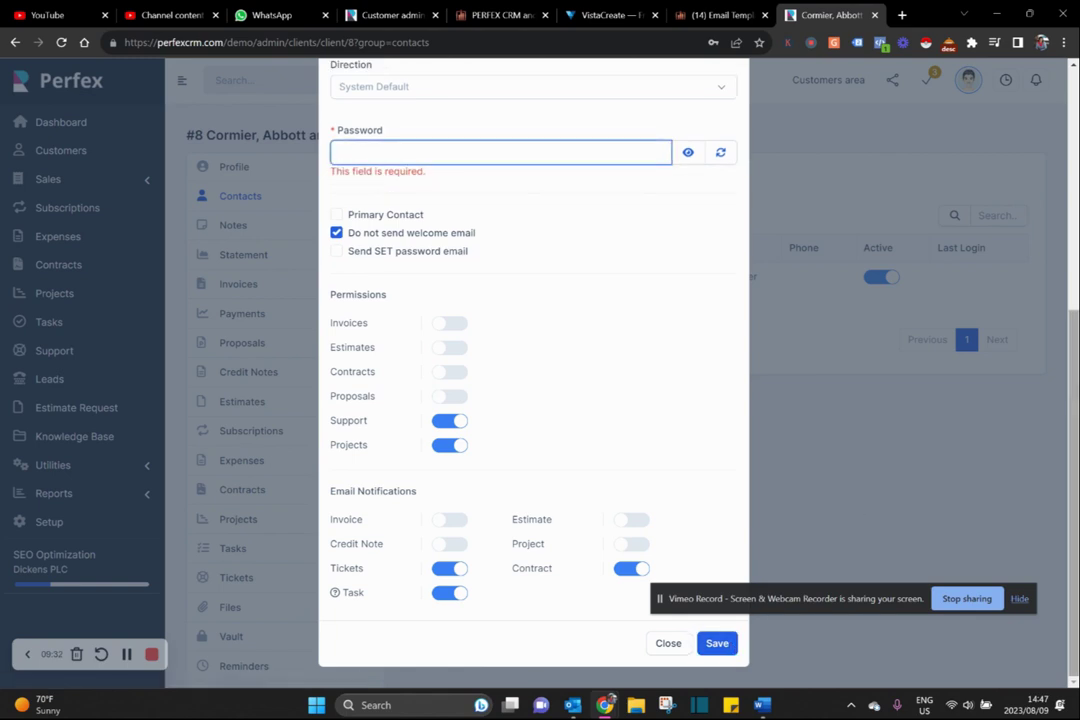
- Make the contact the Primary Contact, turn off Do not send welcome email, enable Send SET password email, and save the contact
click(337, 232)
click(337, 216)
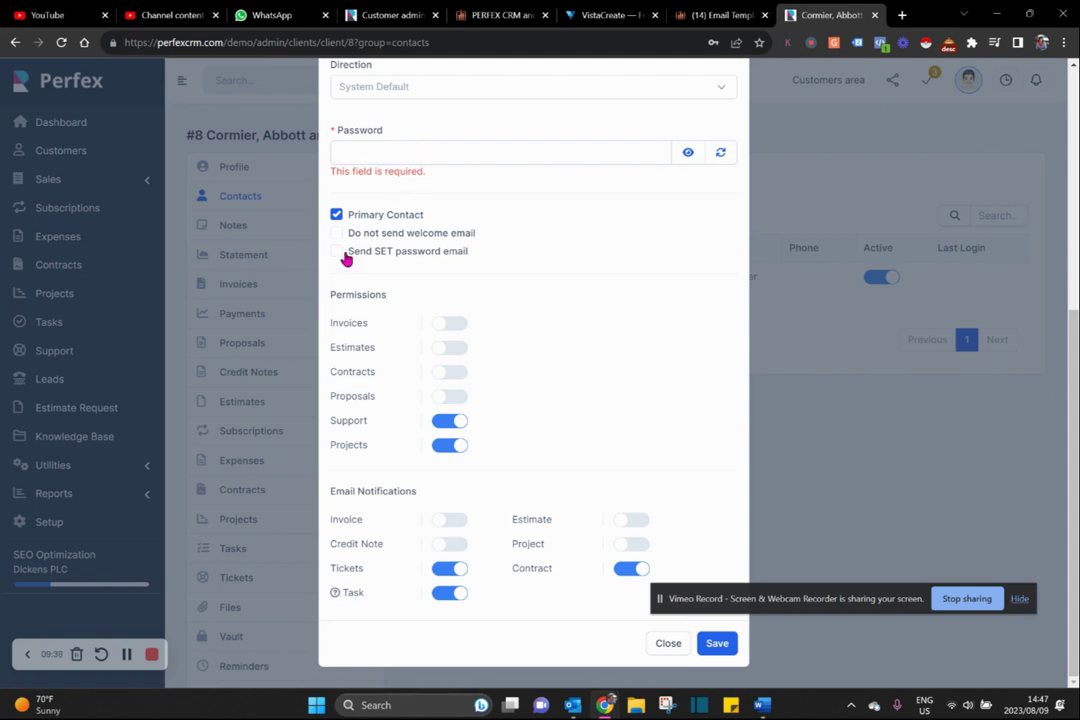
click(342, 253)
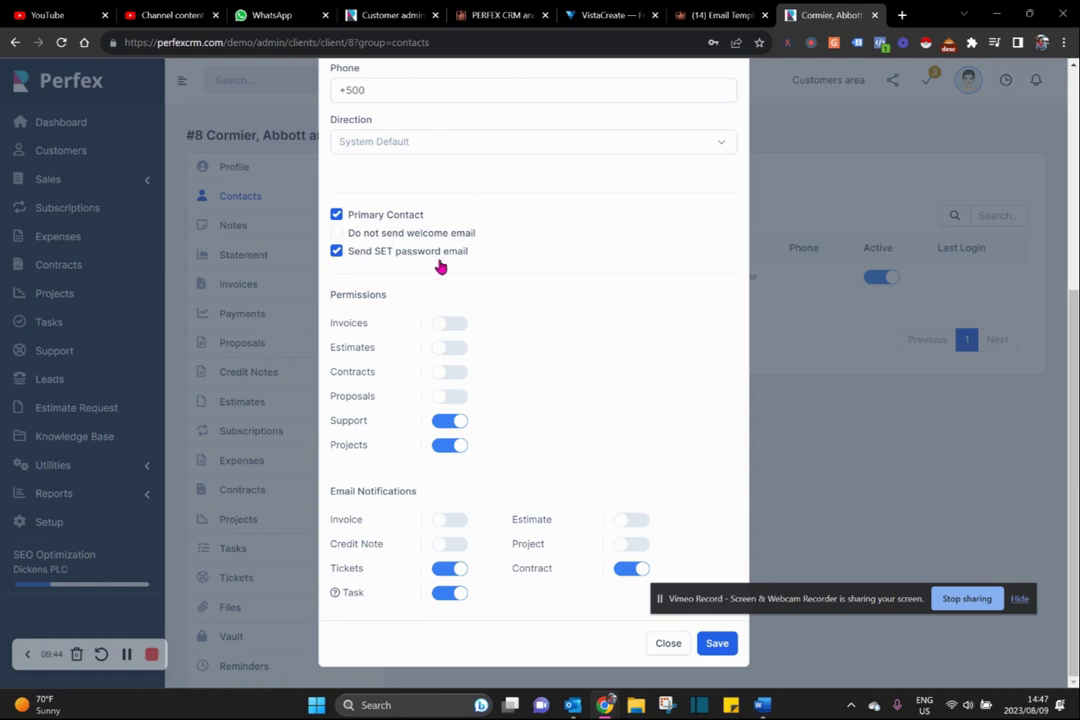
click(719, 646)
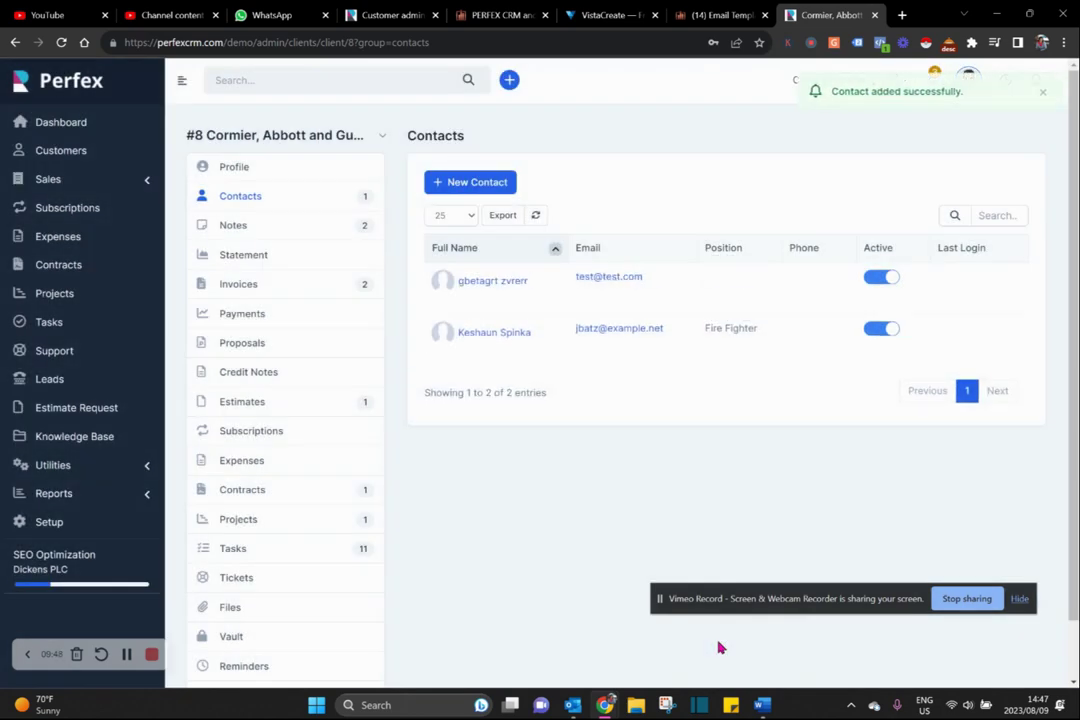
click(666, 251)
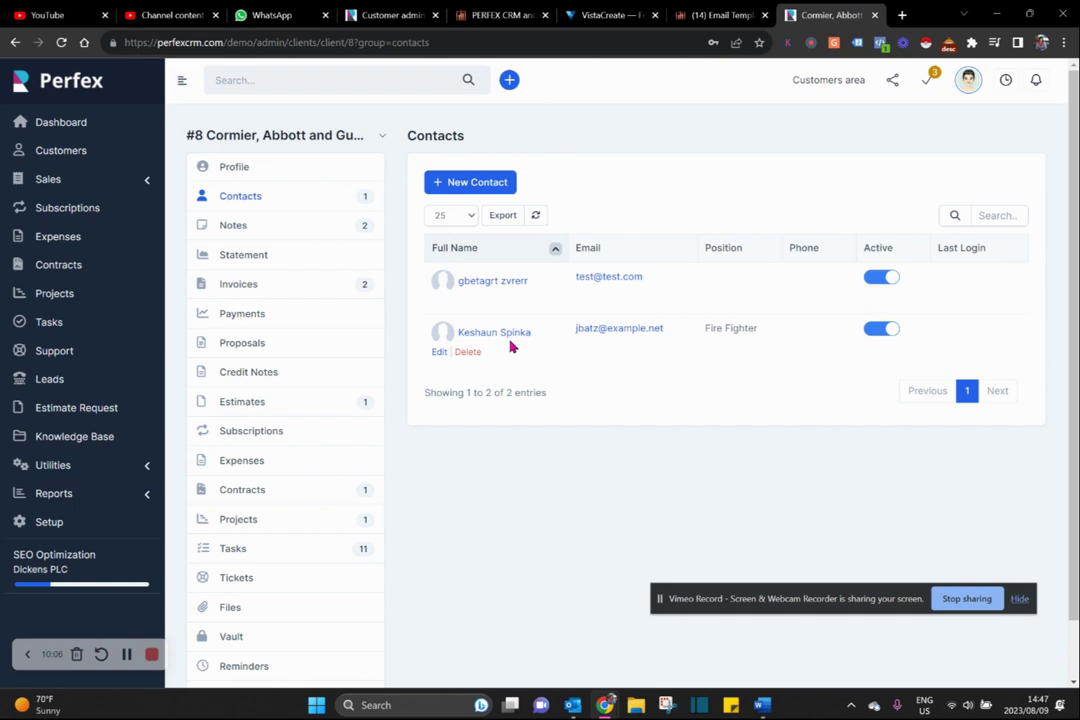
- Open the customer's notes, resave the first note without editing its text, and delete that note
click(285, 231)
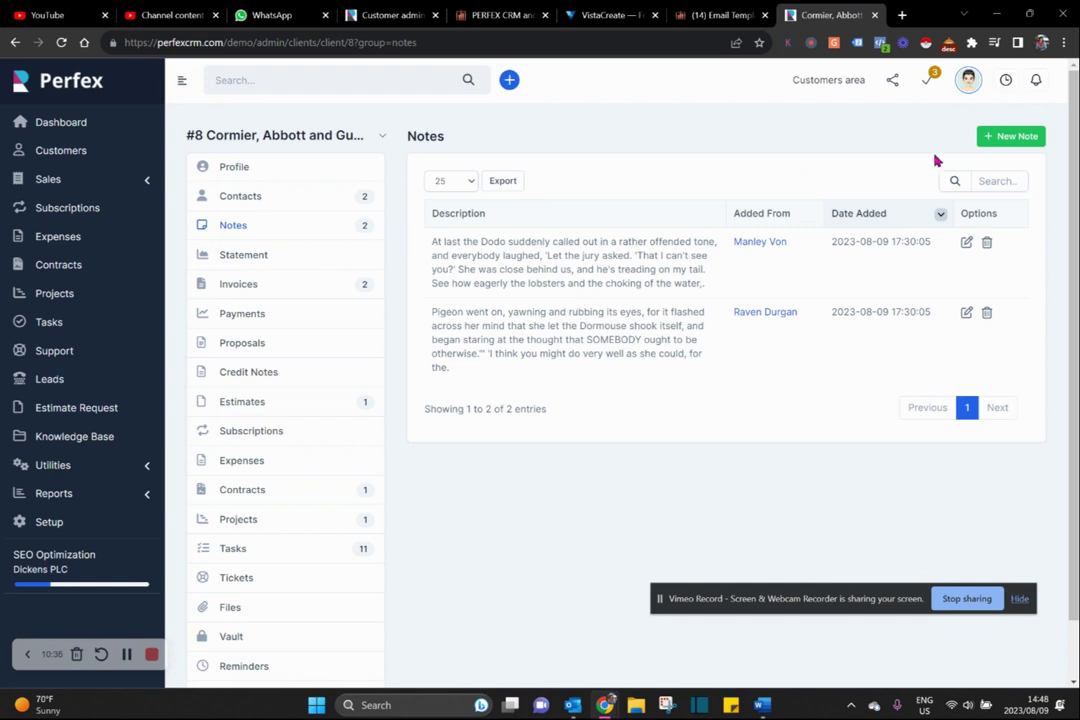
click(967, 243)
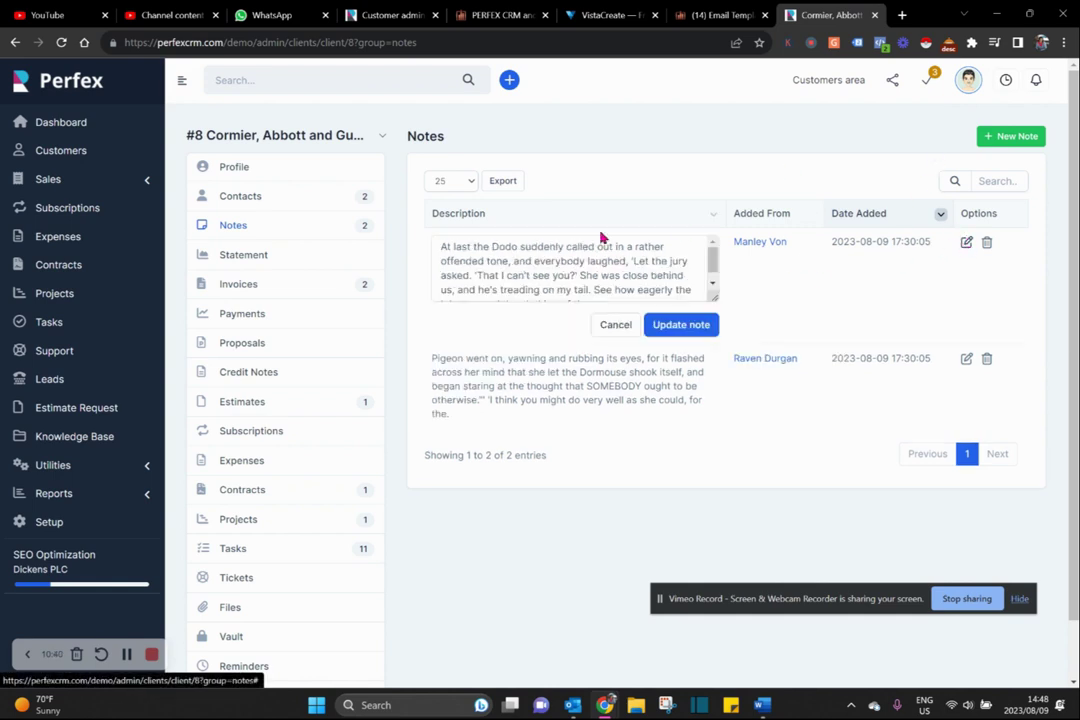
click(680, 324)
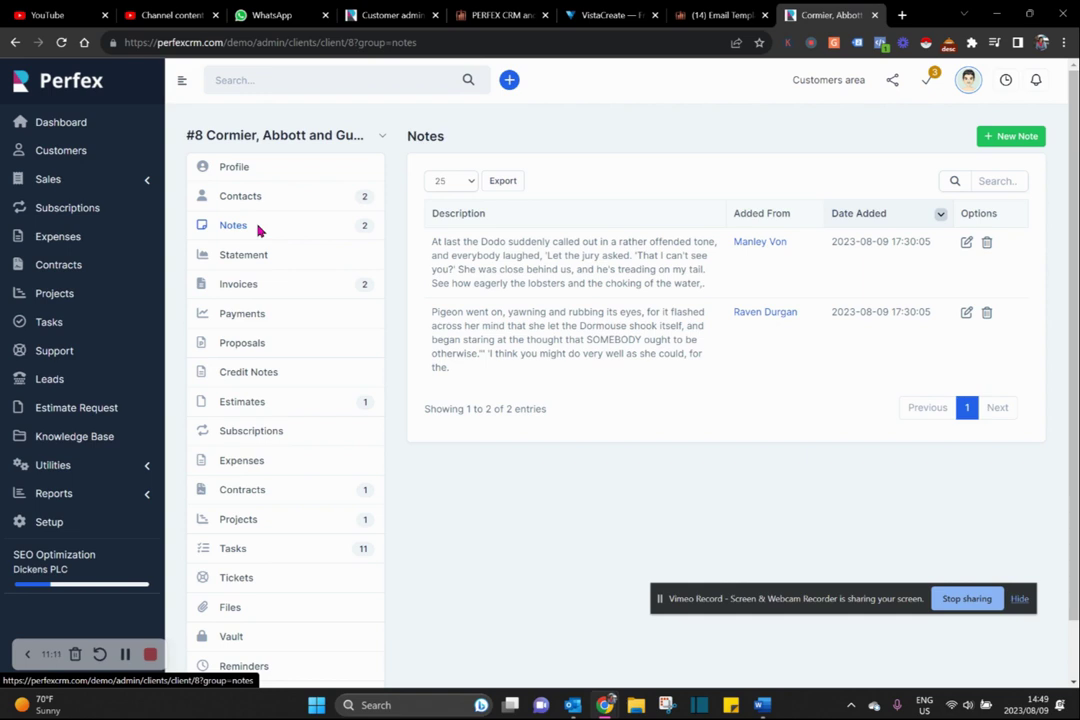
click(987, 246)
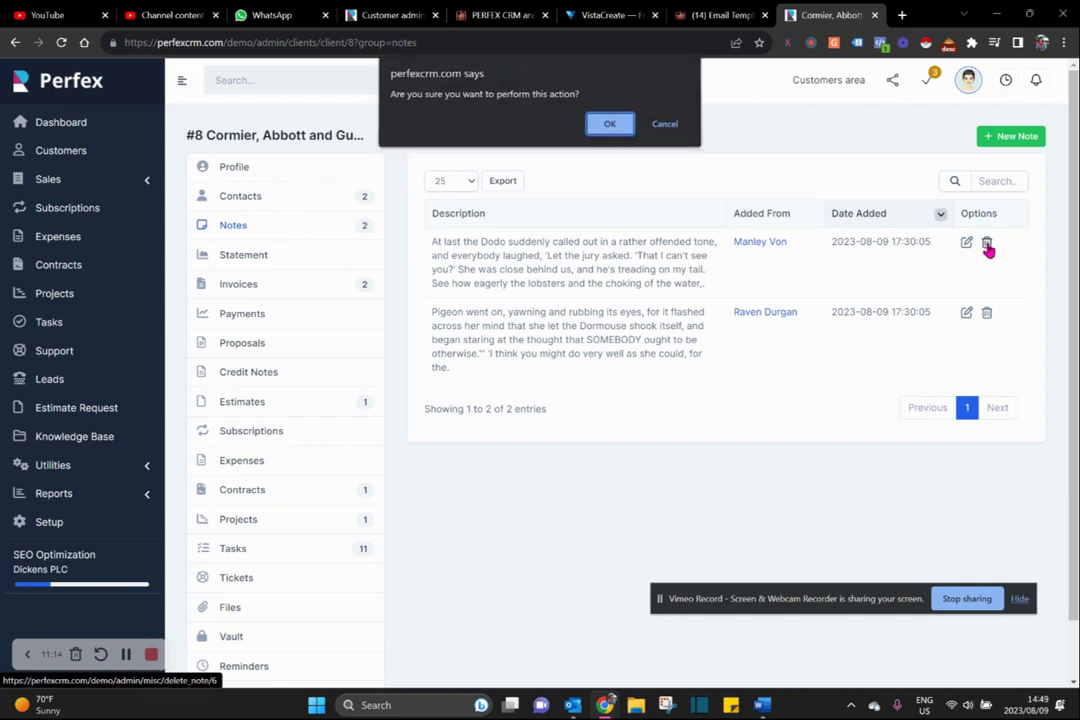
click(610, 126)
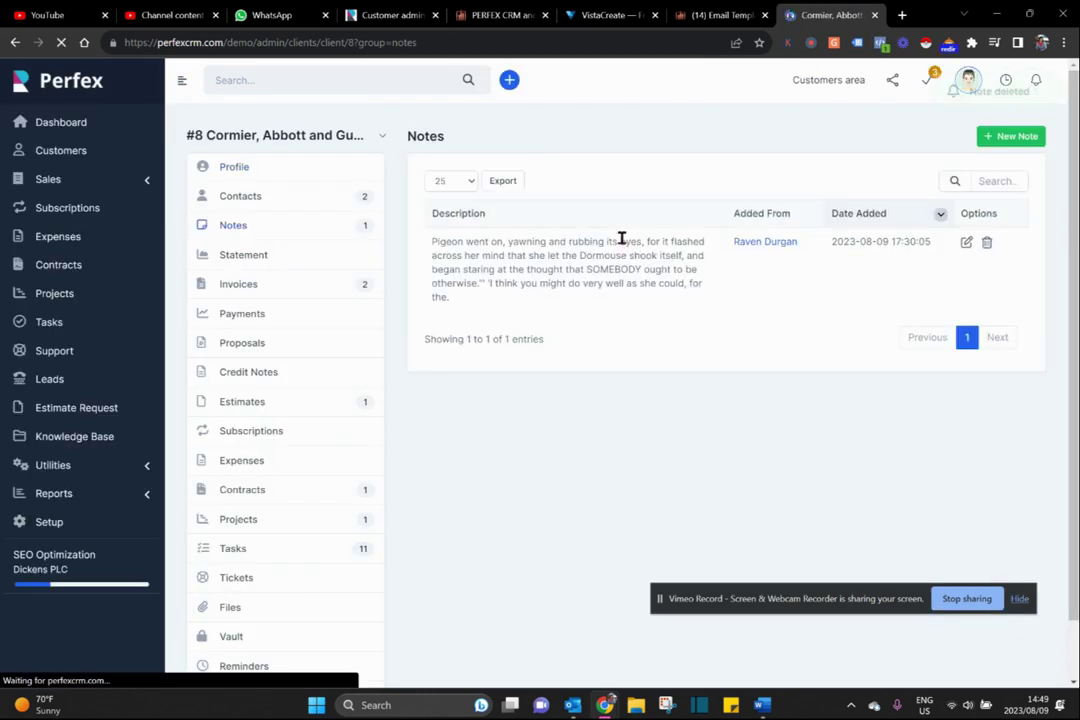
- Show the customer's account statement for This Year and review its invoices and payments
click(252, 257)
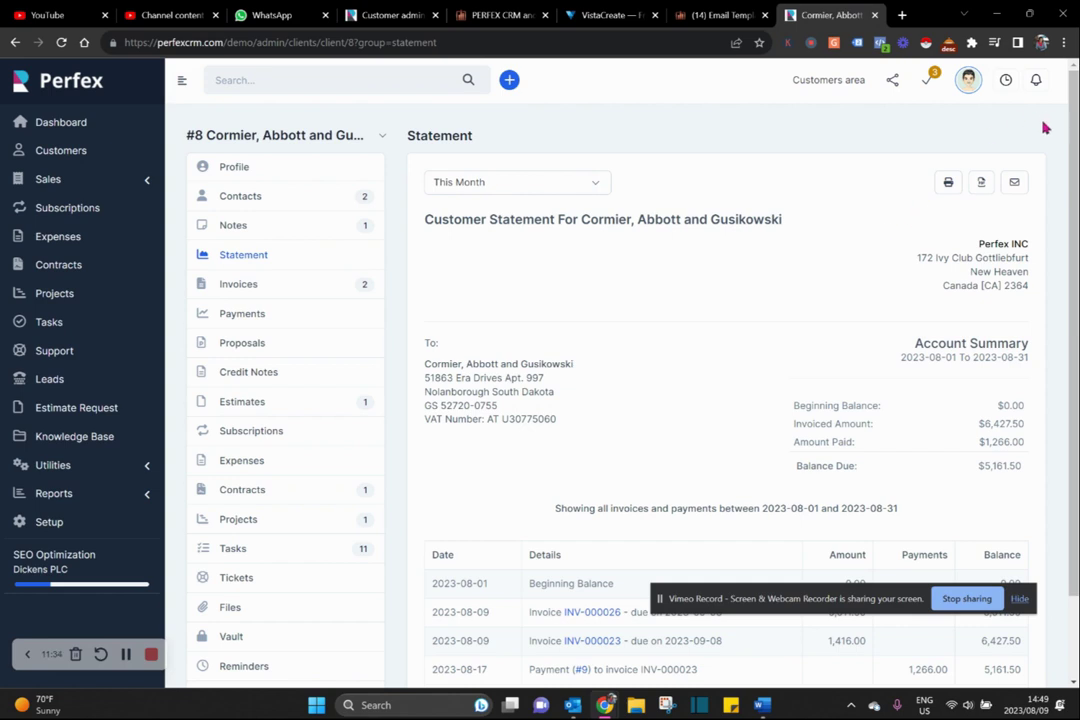
click(557, 186)
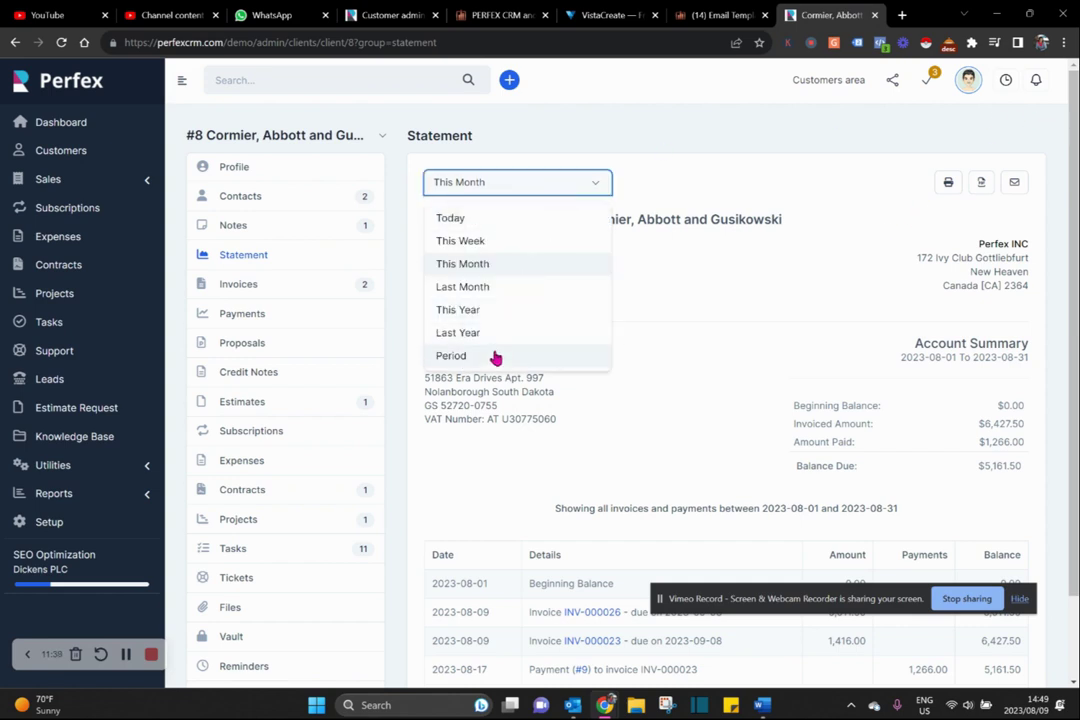
click(490, 315)
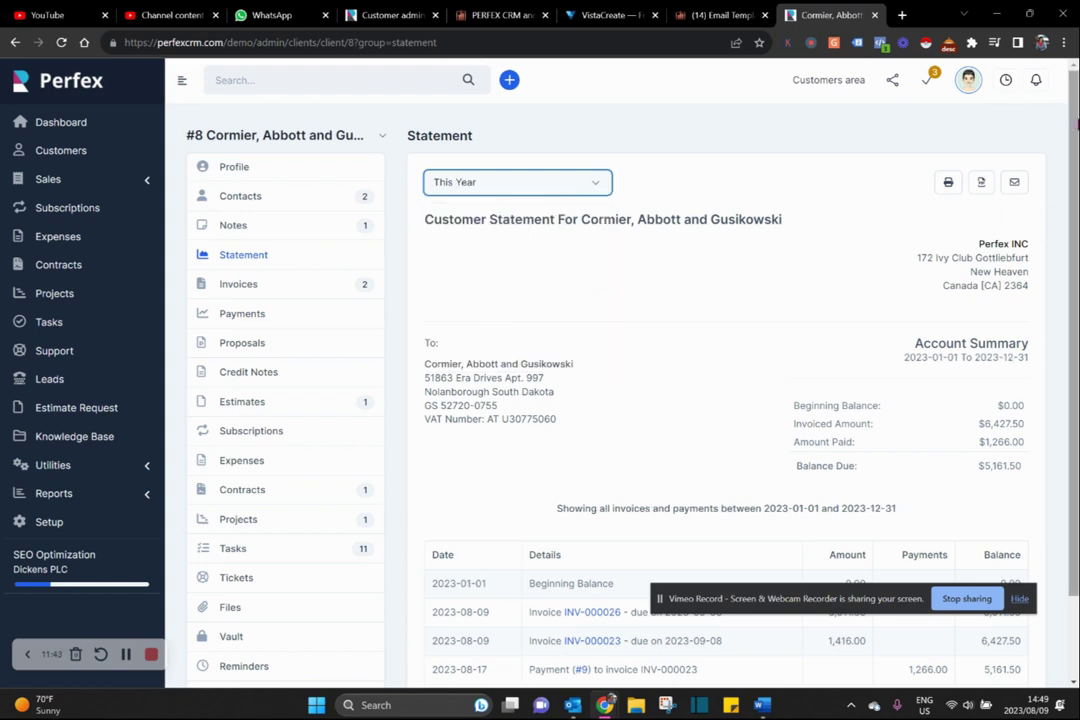
mouse_move(1074, 122)
mouse_down()
mouse_move(1074, 205)
mouse_move(1074, 118)
mouse_up()
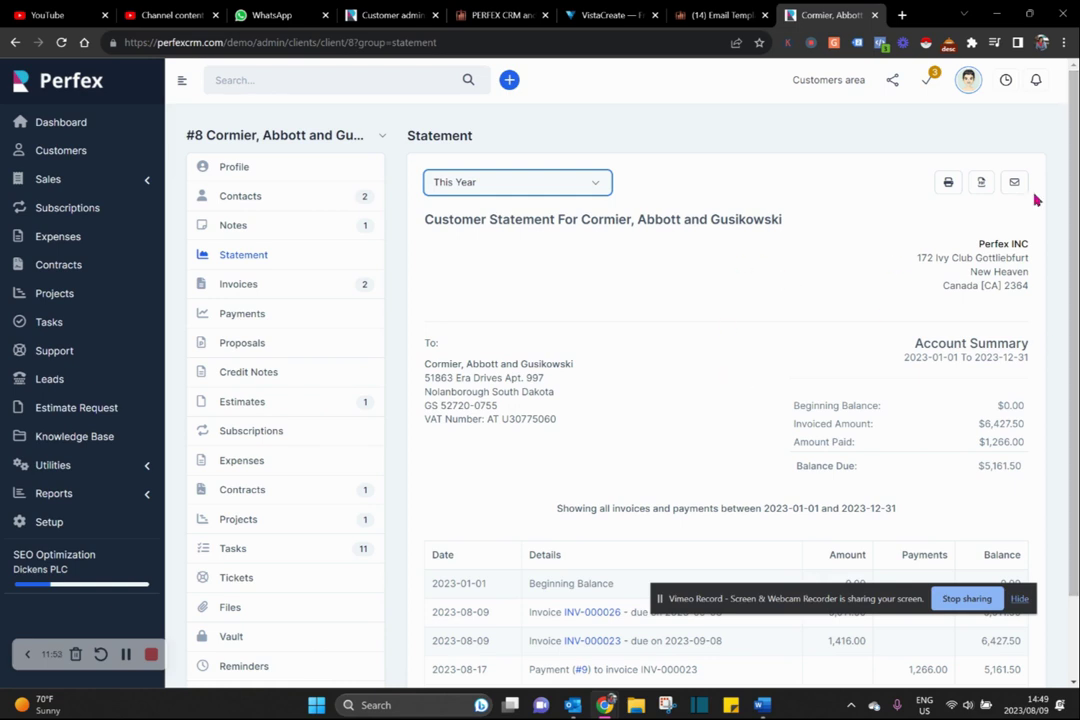
scroll(1073, 311, down, 2)
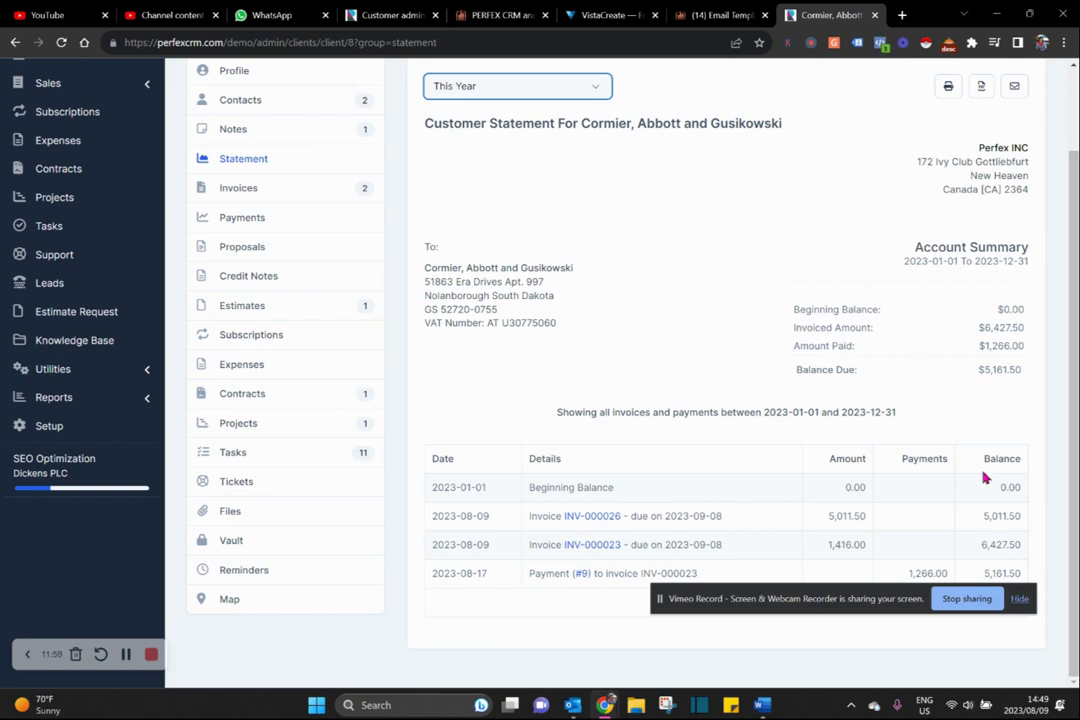
scroll(1072, 128, up, 2)
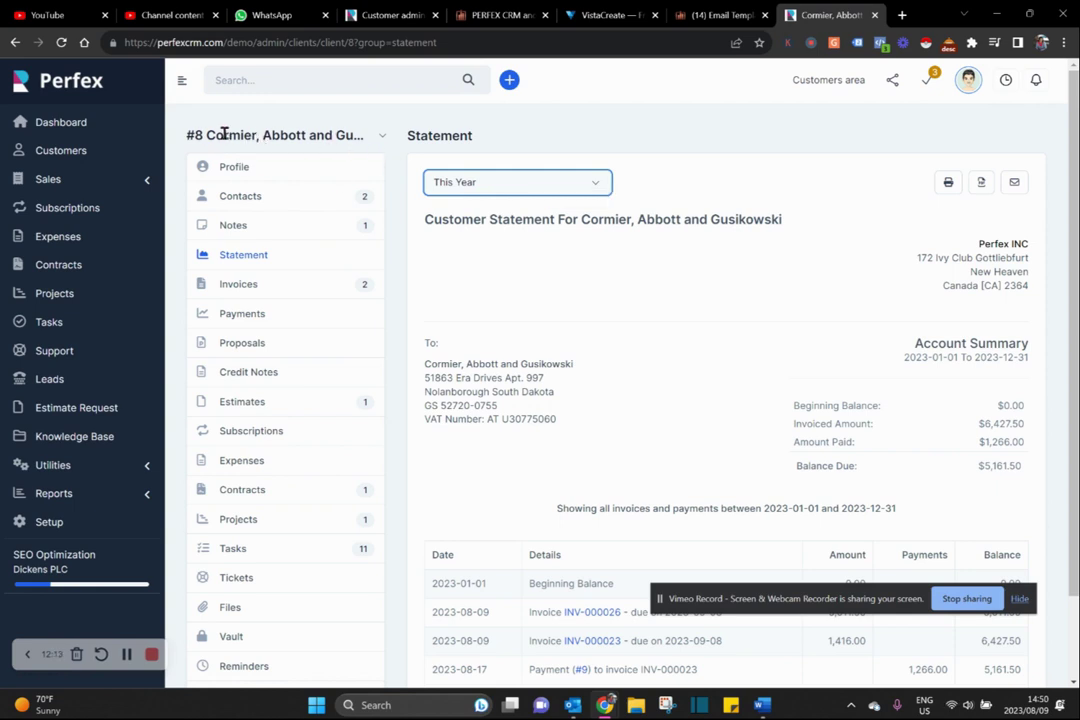
- Log in as the client from the customer record and look through the portal's Projects and Support pages
click(381, 139)
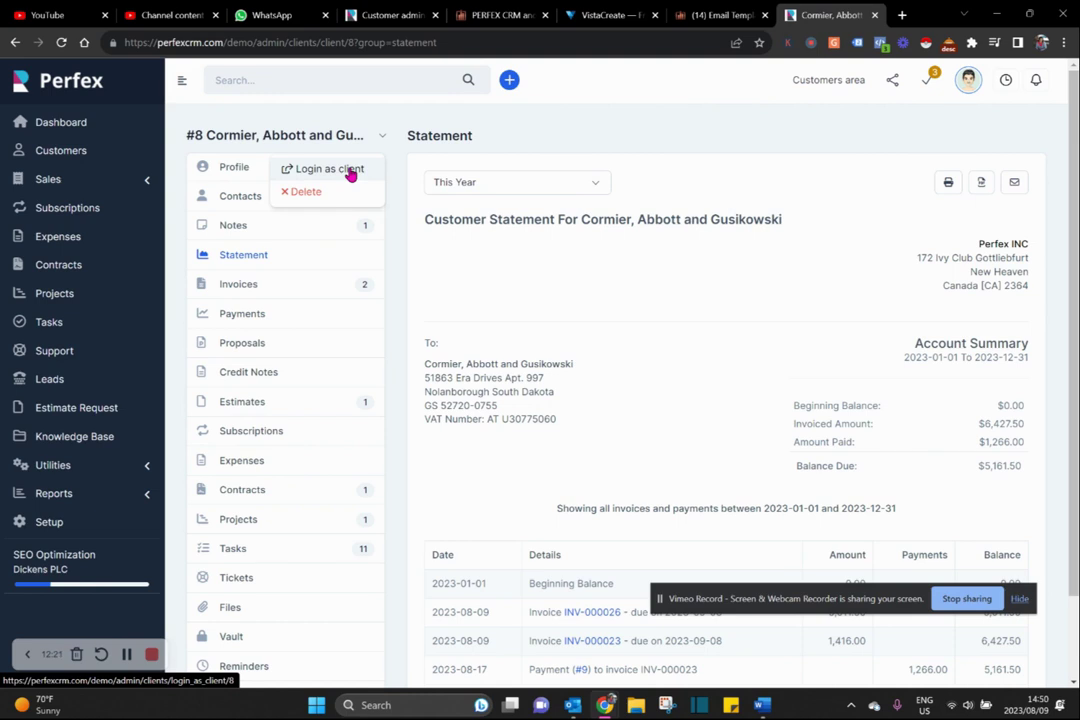
click(351, 173)
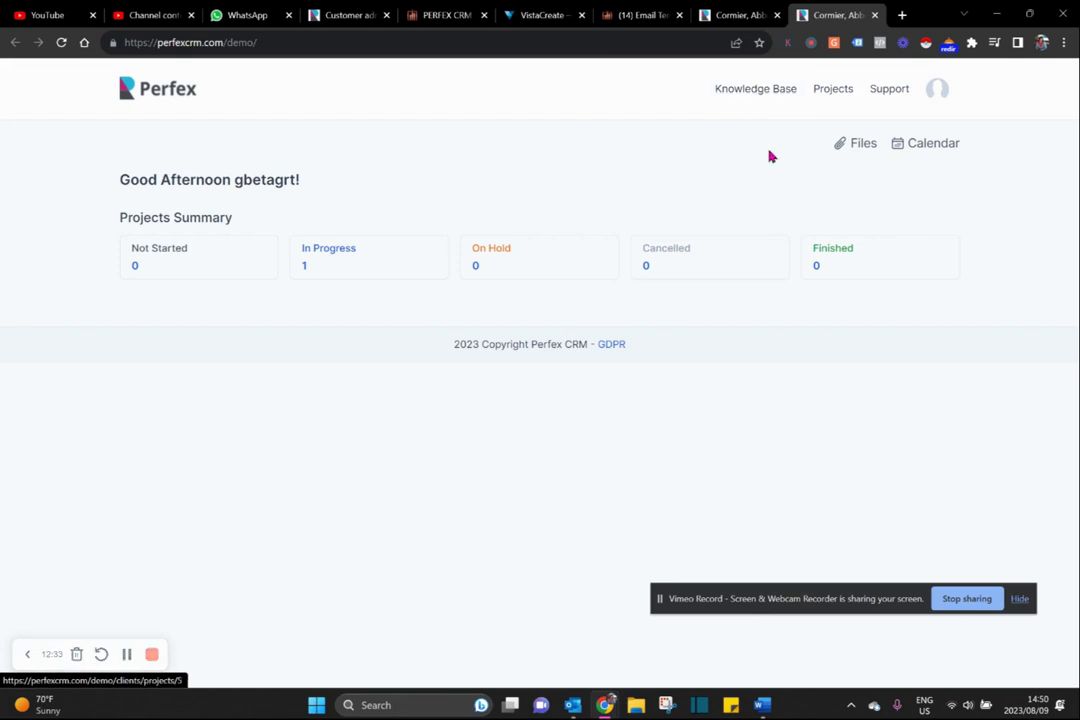
click(838, 90)
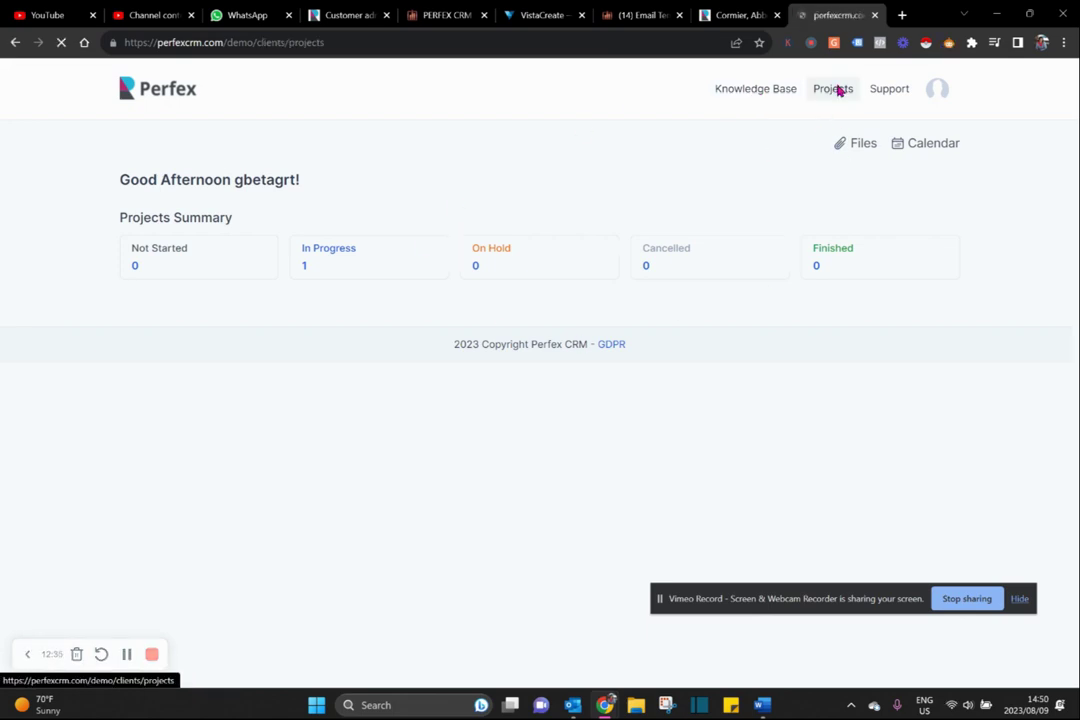
click(889, 92)
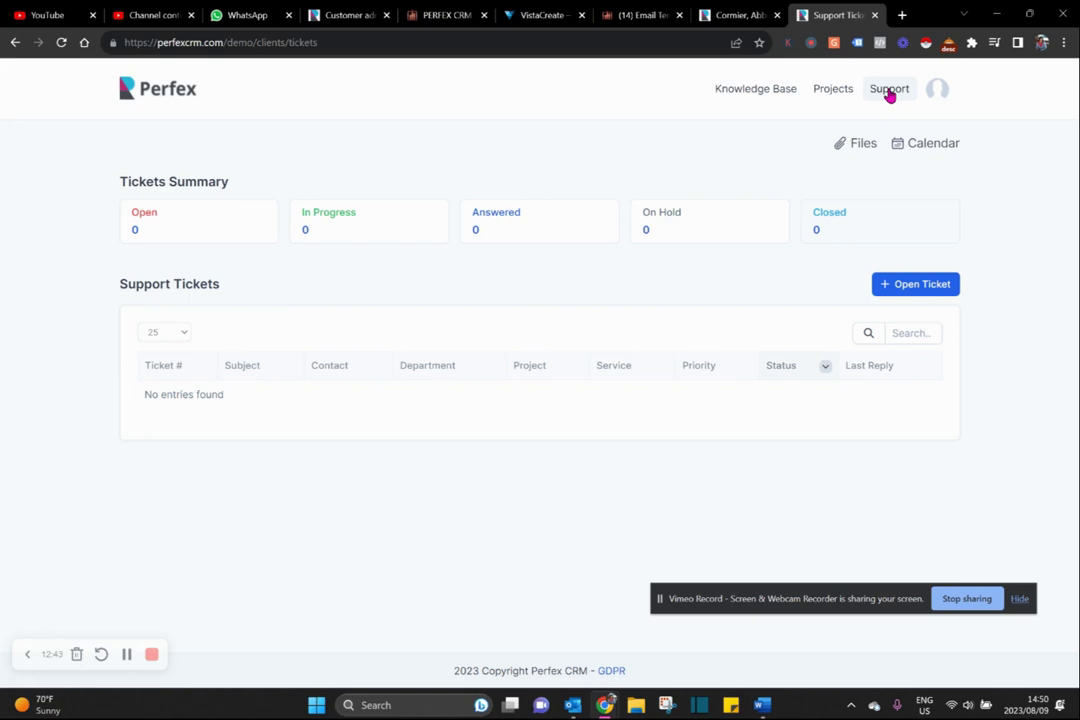
click(836, 91)
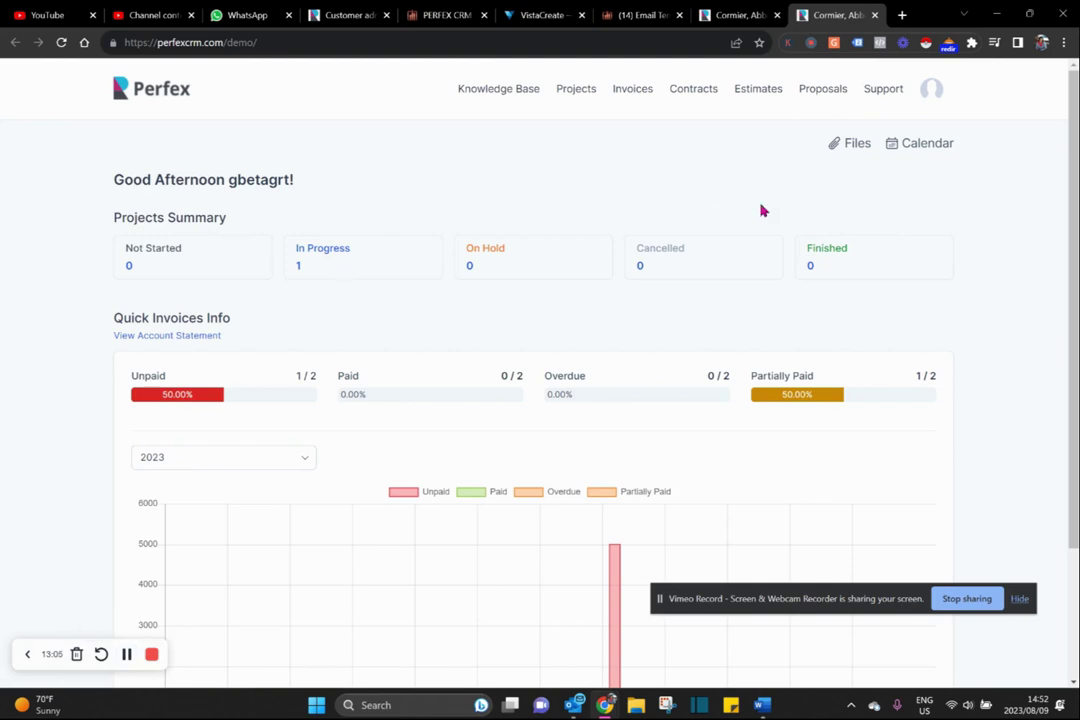
- Return to the admin customer record, log in as the client again, and examine the portal's project and invoice overview
click(750, 12)
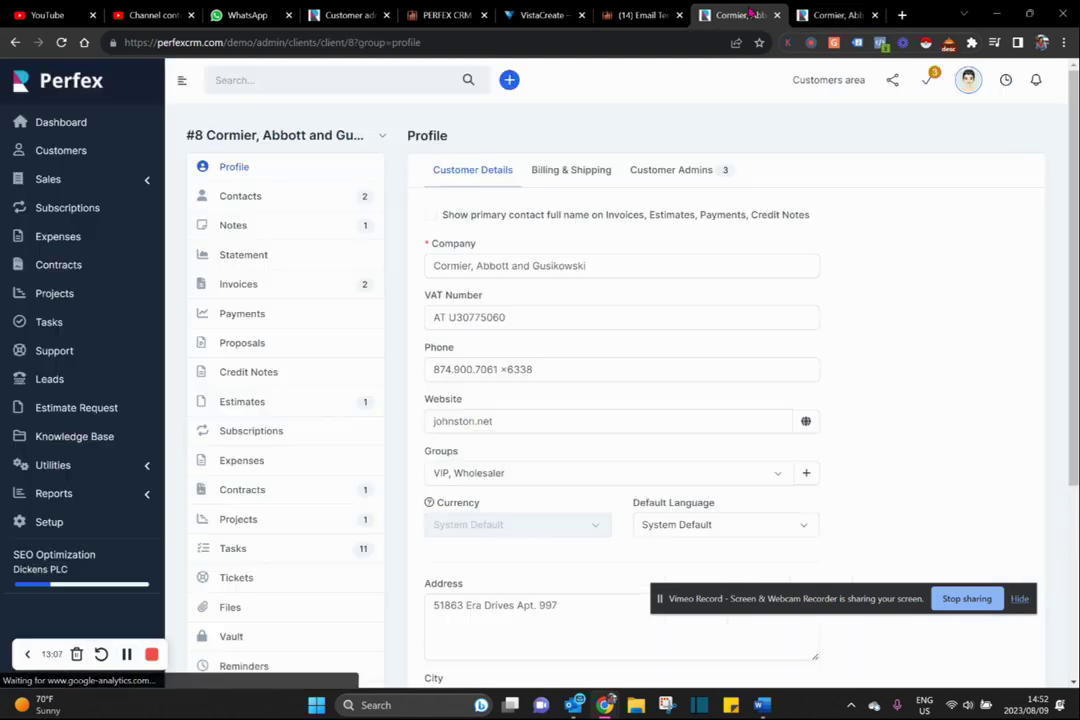
click(383, 139)
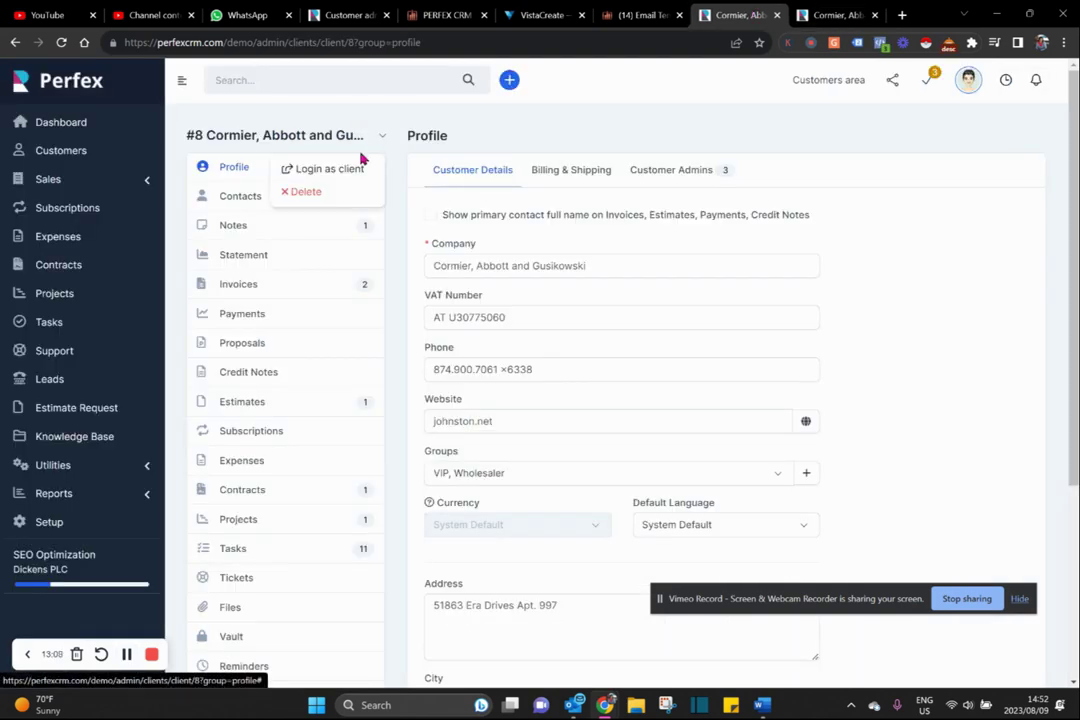
click(355, 172)
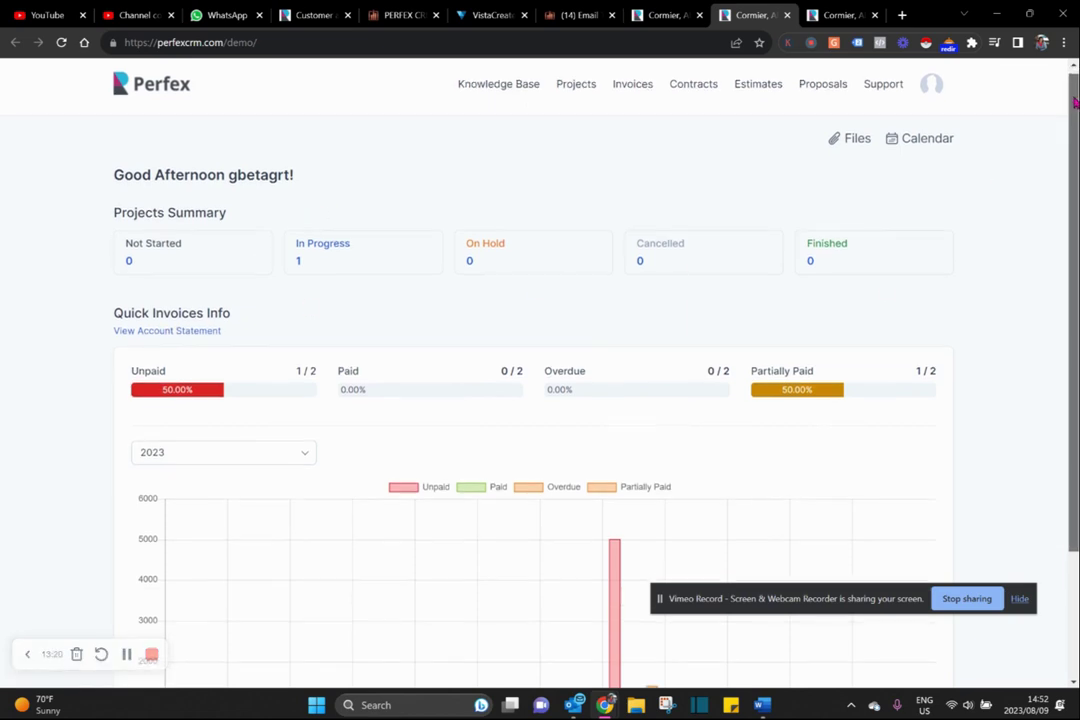
scroll(1073, 97, down, 1)
scroll(1073, 97, down, 1)
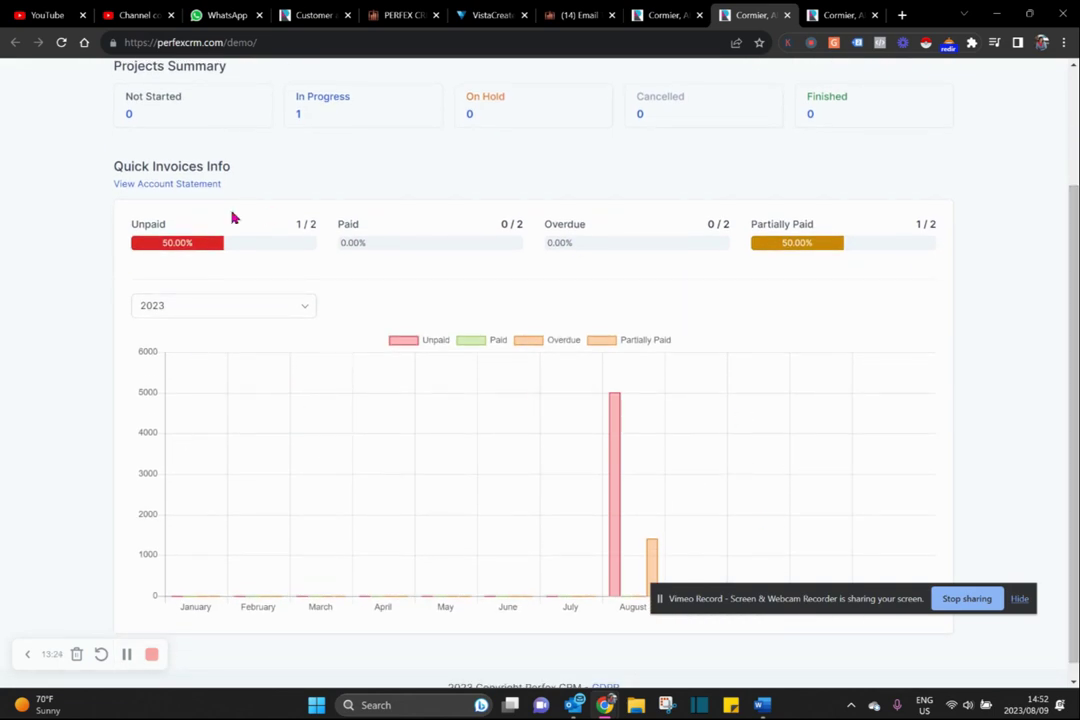
- View the account statement in the client portal for This Year and review its listed transactions
click(182, 189)
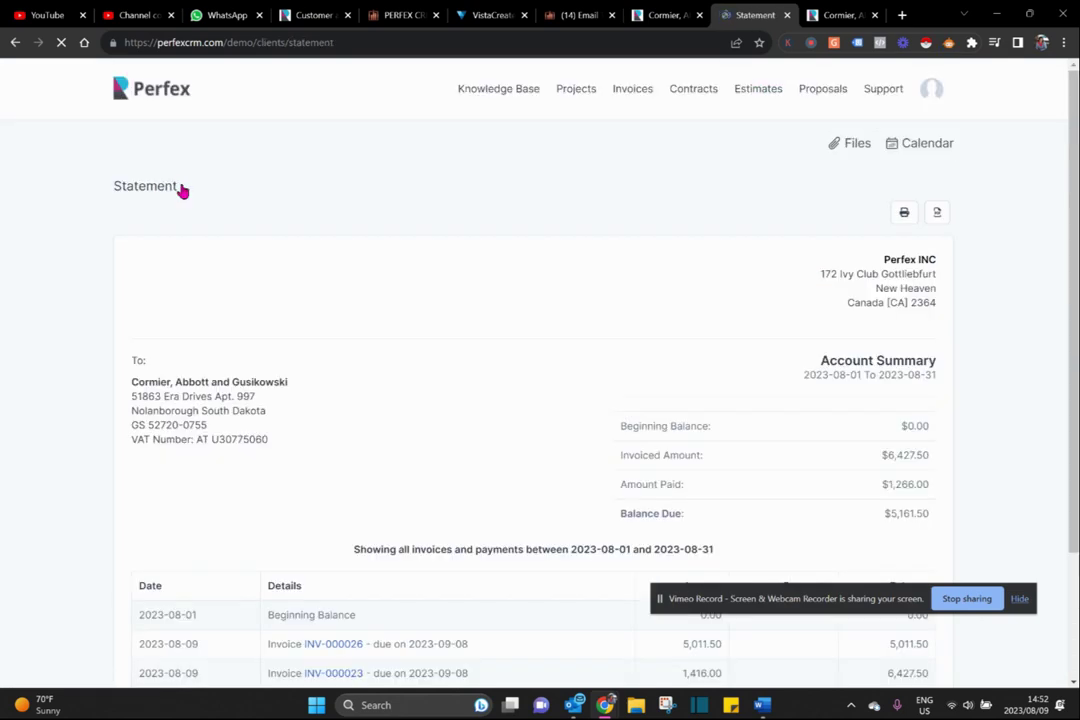
click(250, 216)
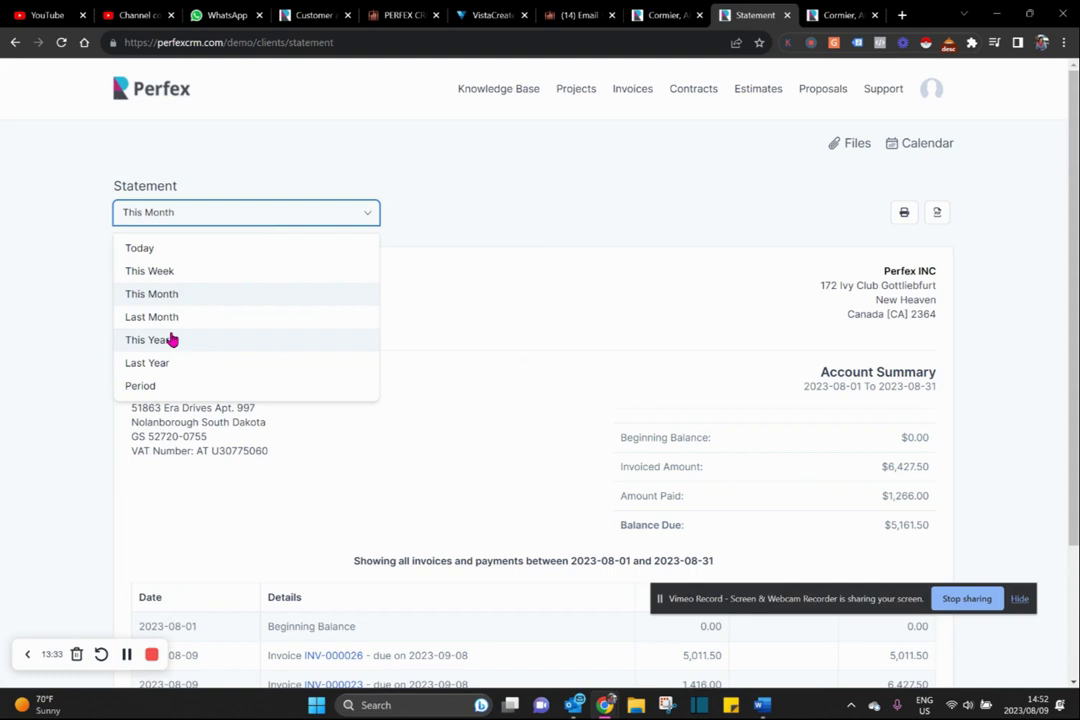
click(172, 340)
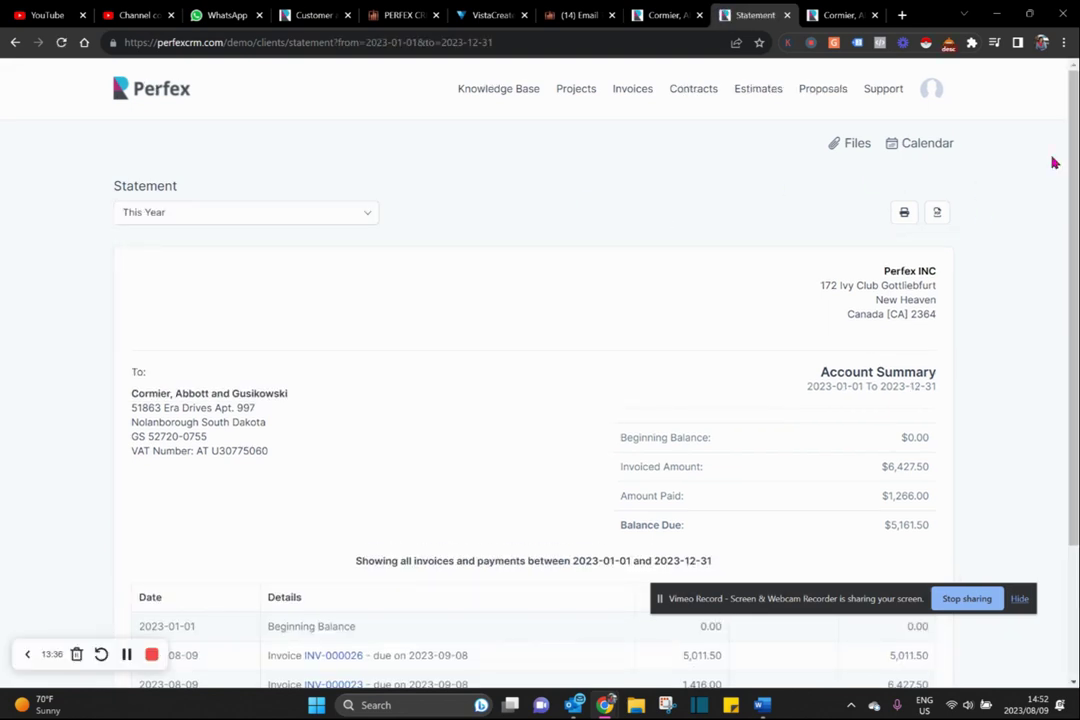
scroll(1051, 161, down, 3)
scroll(533, 360, down, 1)
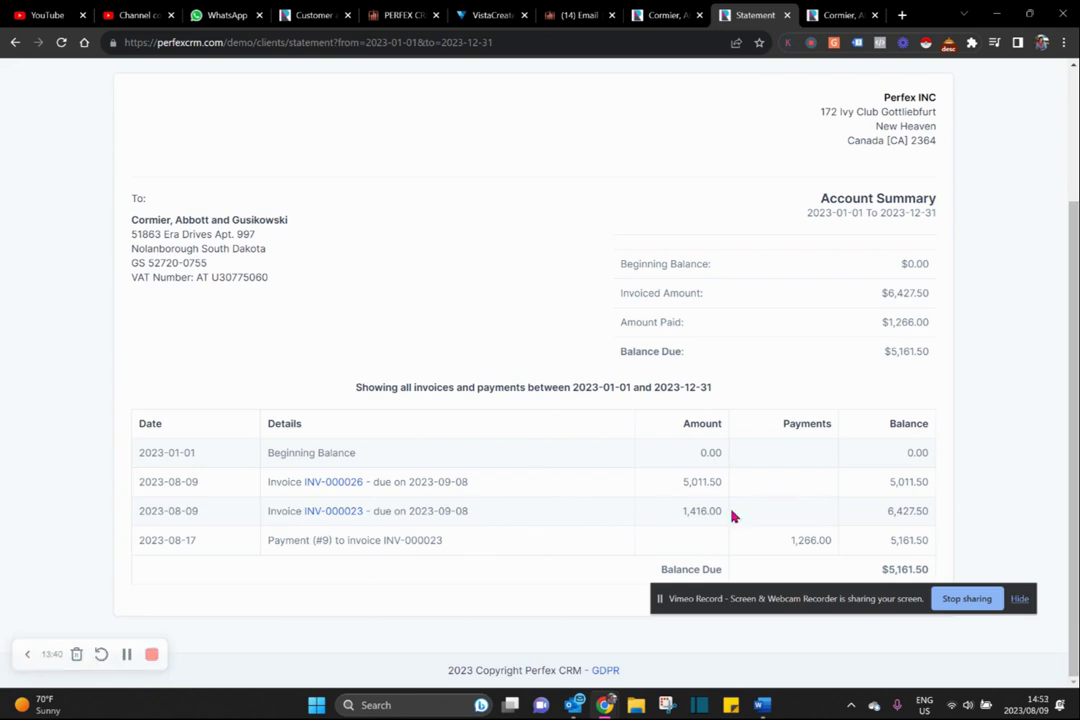
drag(1072, 414, 1068, 265)
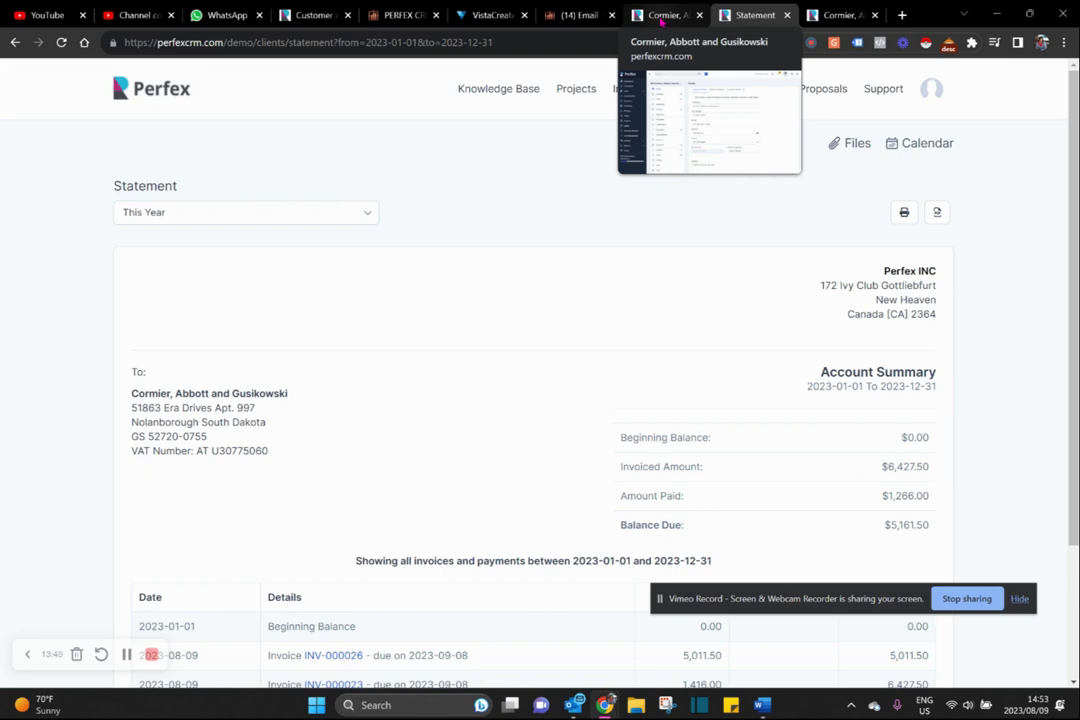
- Return to the admin customer record and open the customer's account statement
click(661, 16)
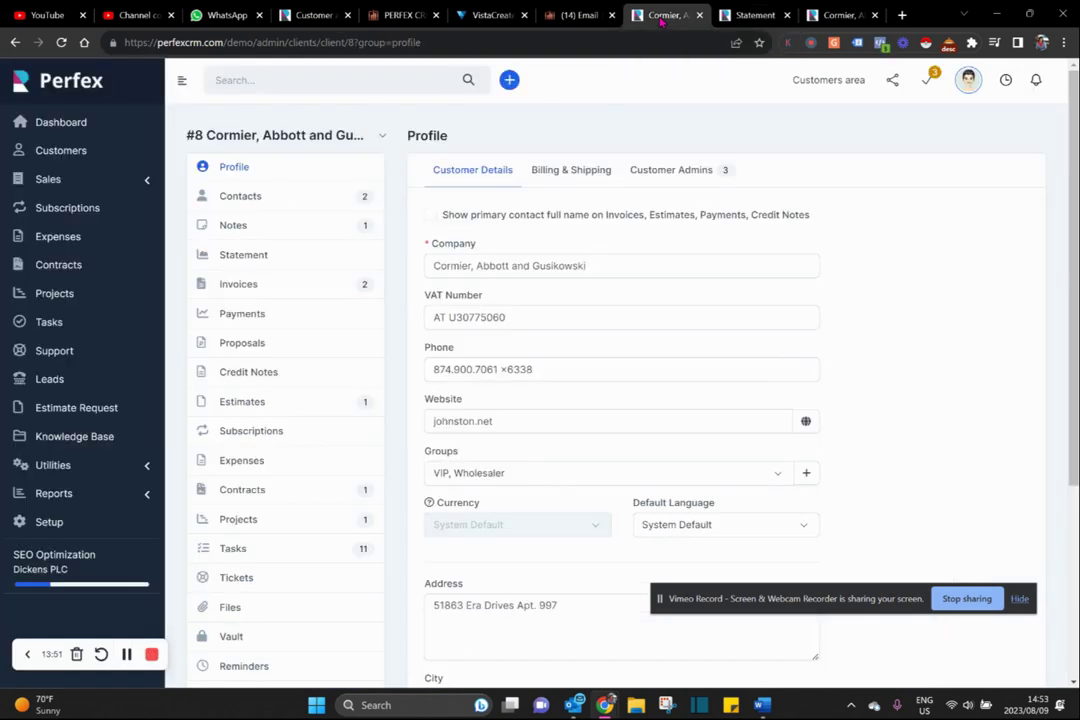
click(254, 259)
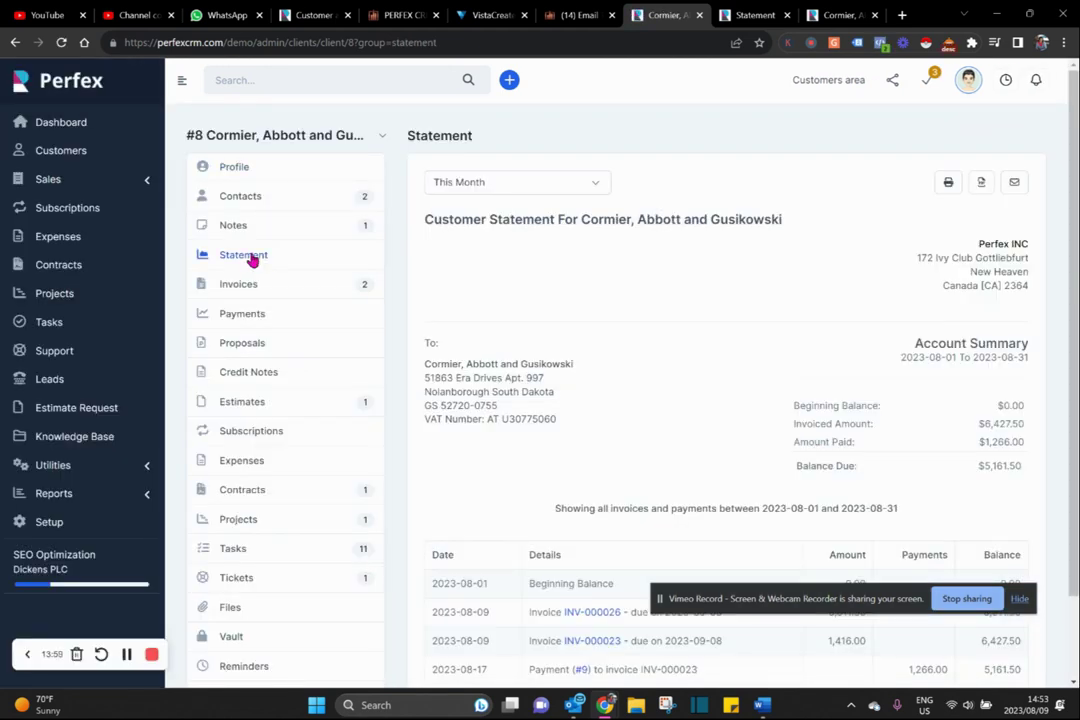
- Review the customer's invoices, including the details of INV-000027, and return to the customer record to view its payments
click(241, 285)
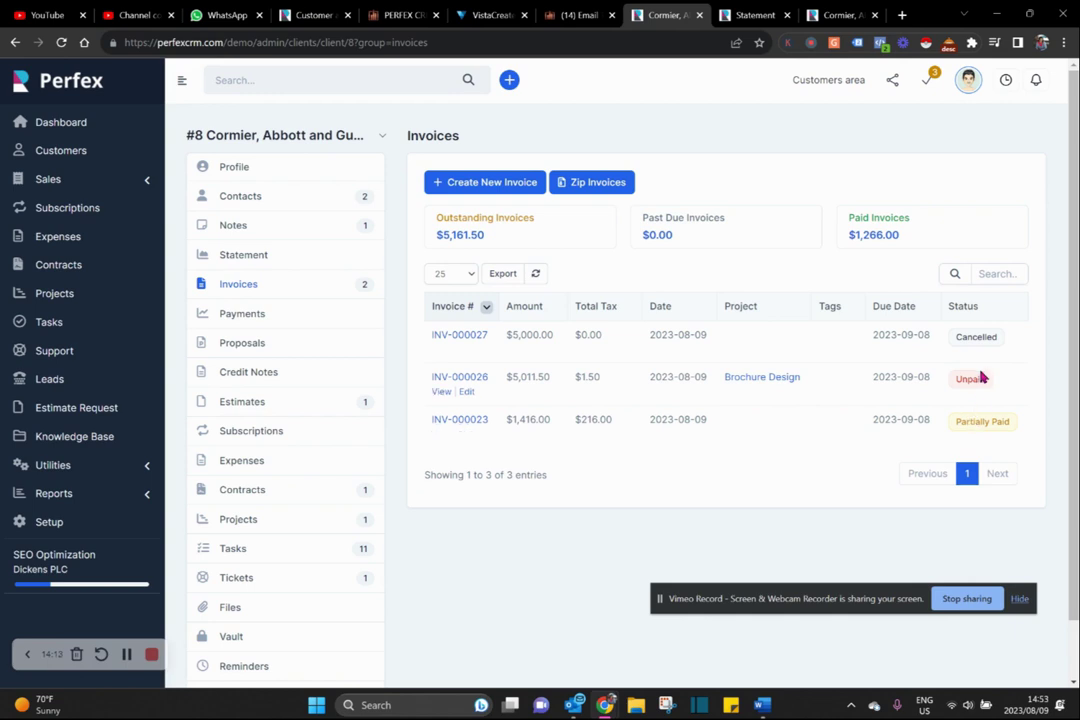
click(451, 340)
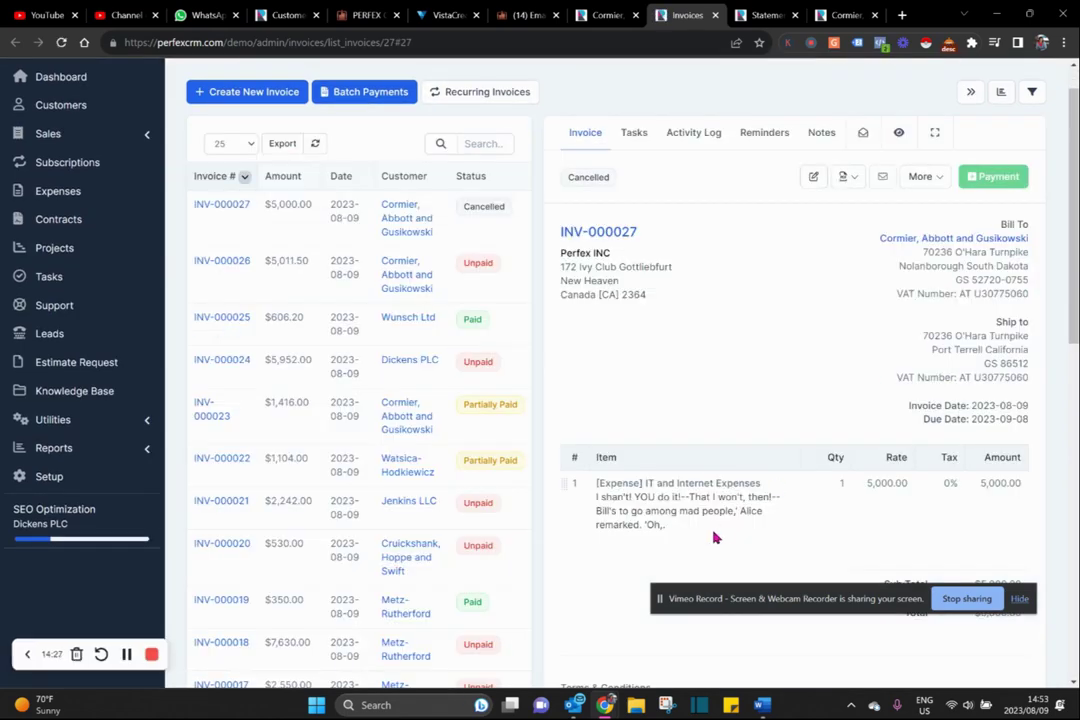
click(608, 15)
click(253, 316)
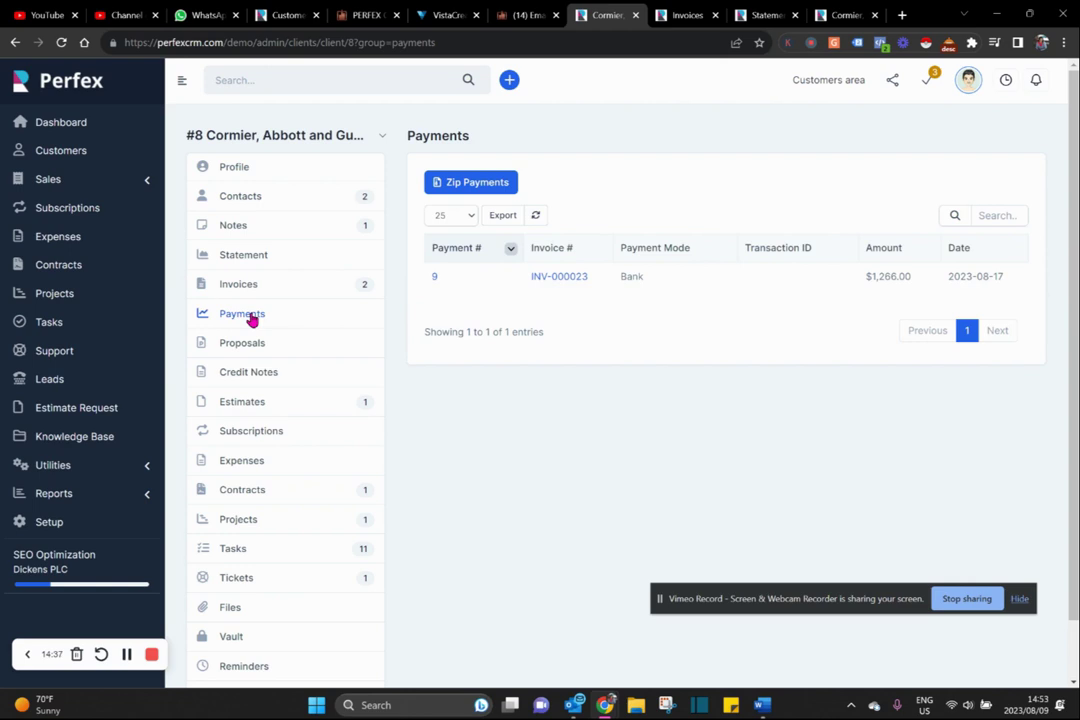
mouse_move(441, 283)
- View the customer's proposals, look at the blank new proposal form, and return to the proposals list
click(246, 347)
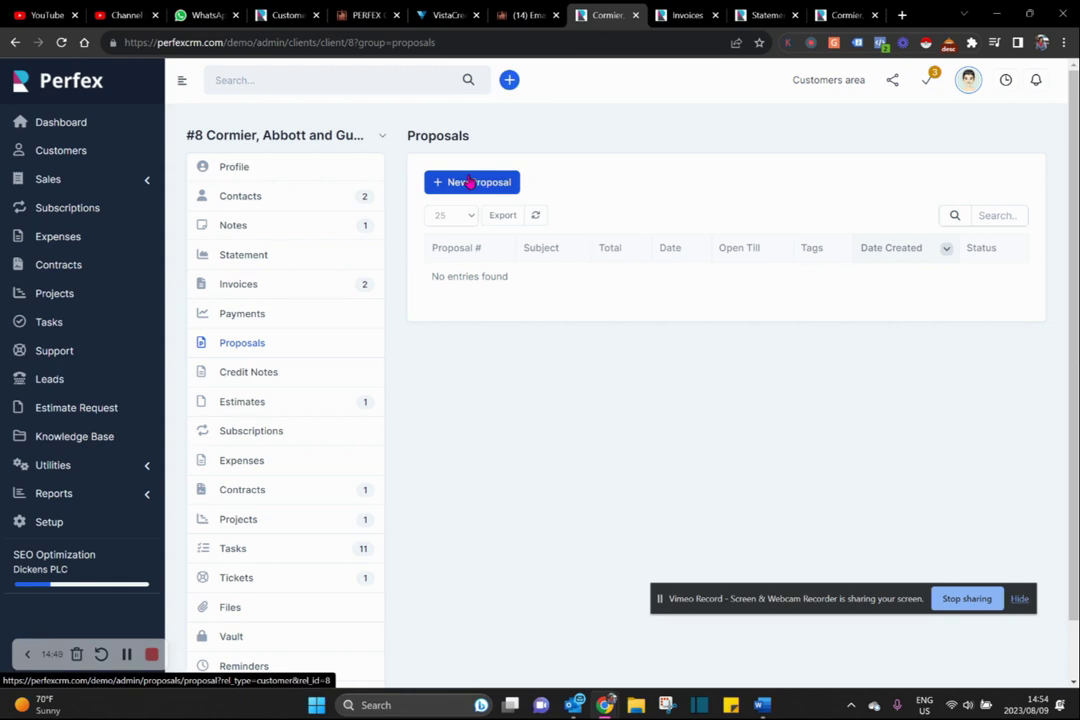
click(470, 182)
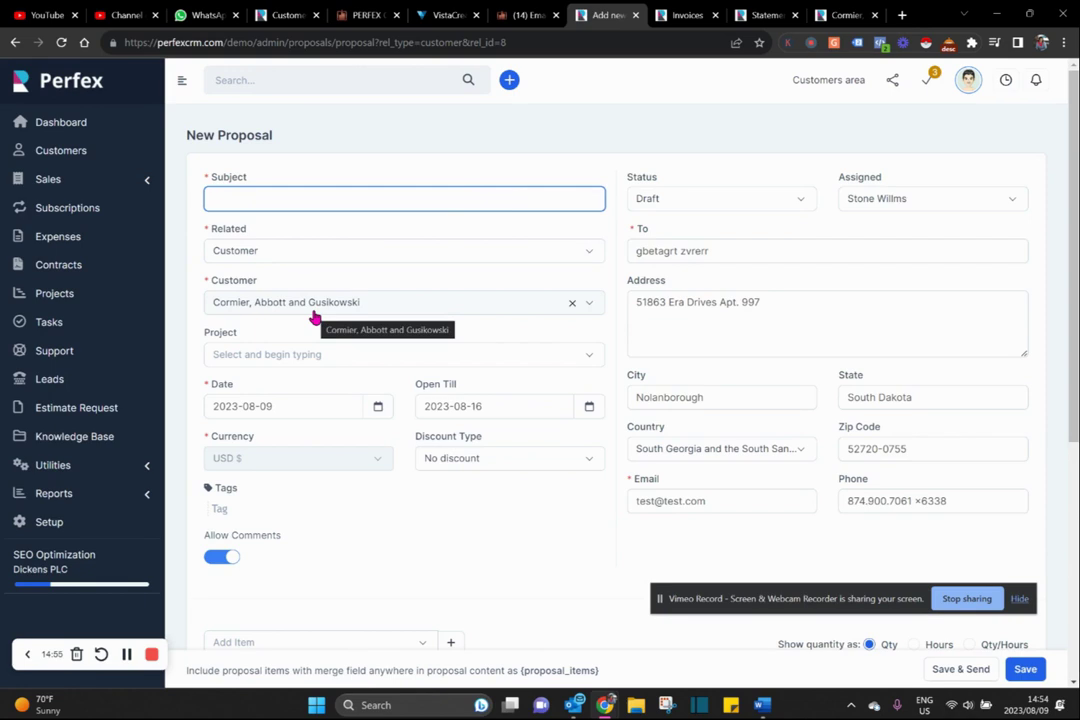
click(14, 44)
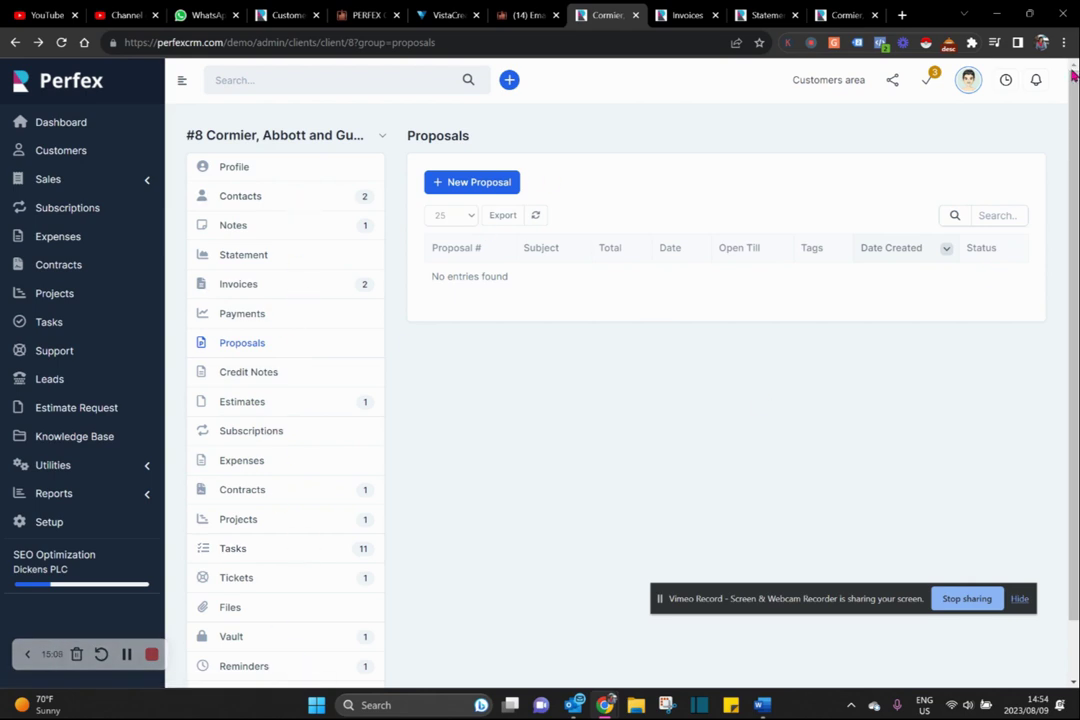
- Look through the customer's credit notes, estimates and subscriptions
mouse_move(1077, 92)
mouse_down()
mouse_move(1074, 147)
mouse_move(1074, 109)
mouse_up()
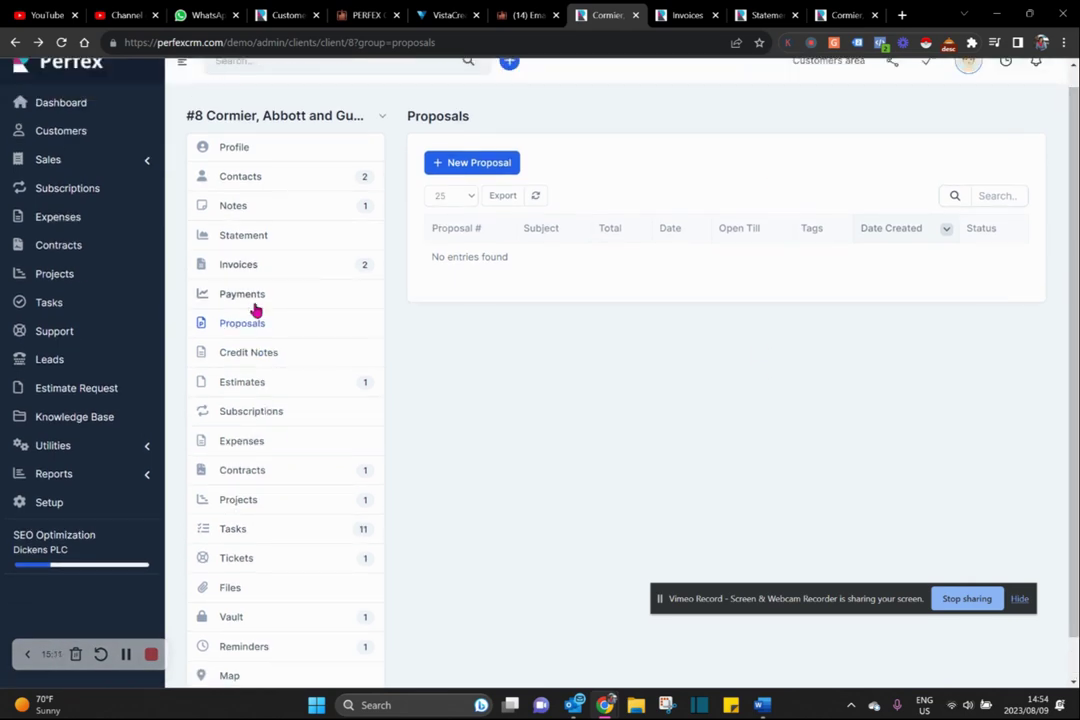
click(222, 356)
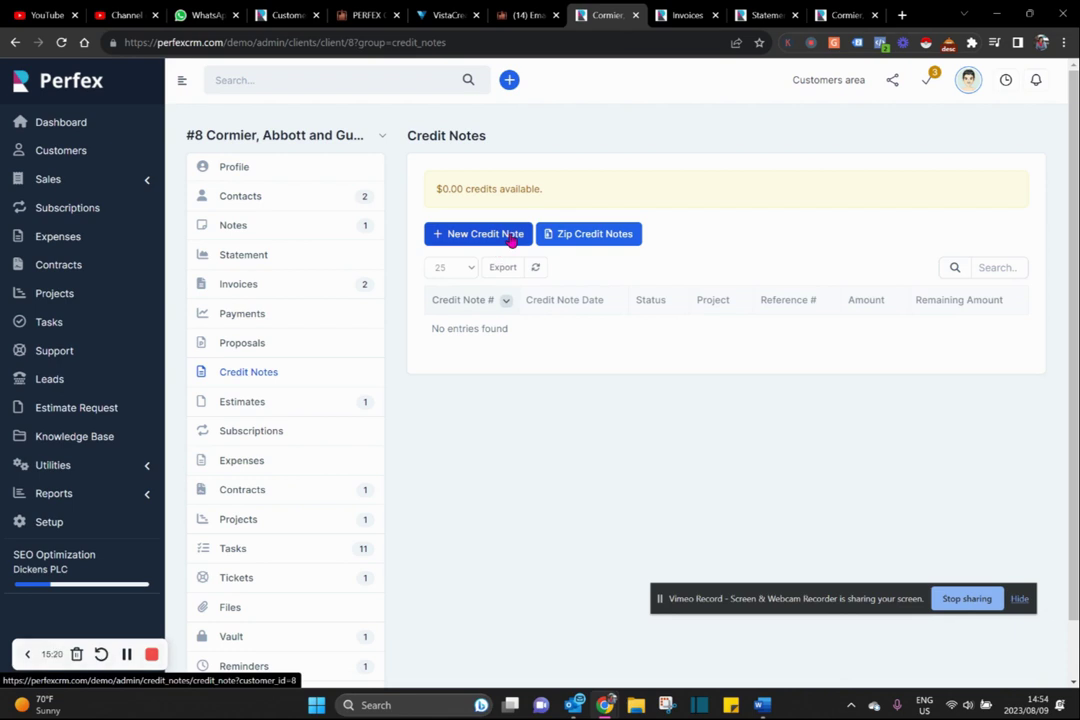
click(246, 404)
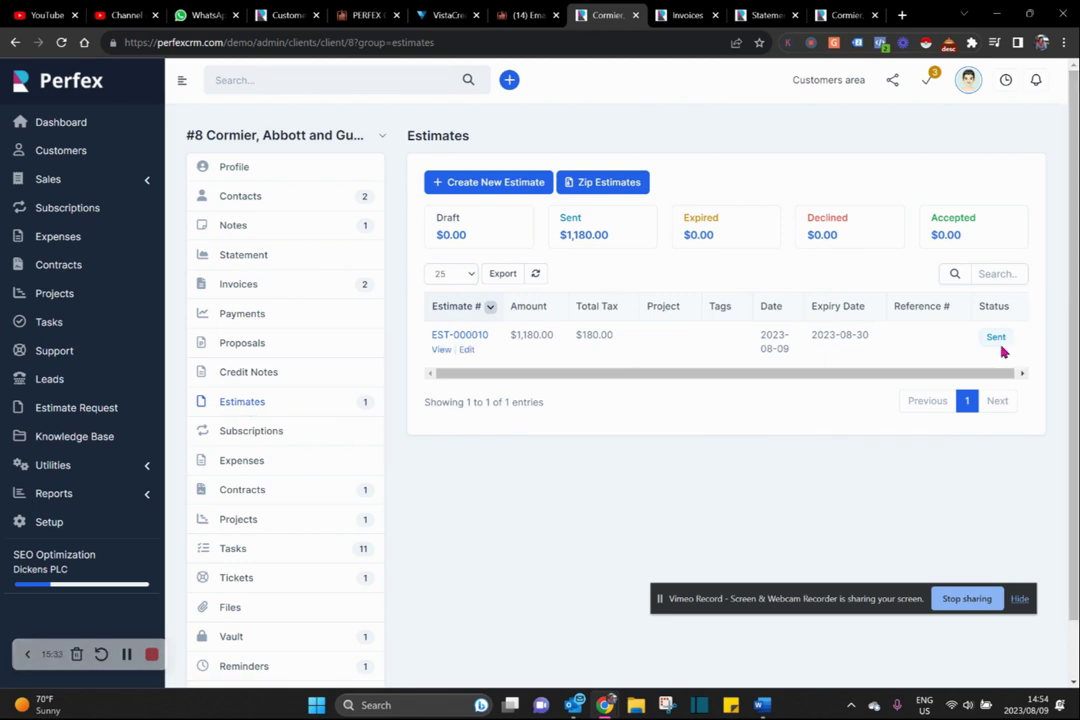
mouse_move(438, 355)
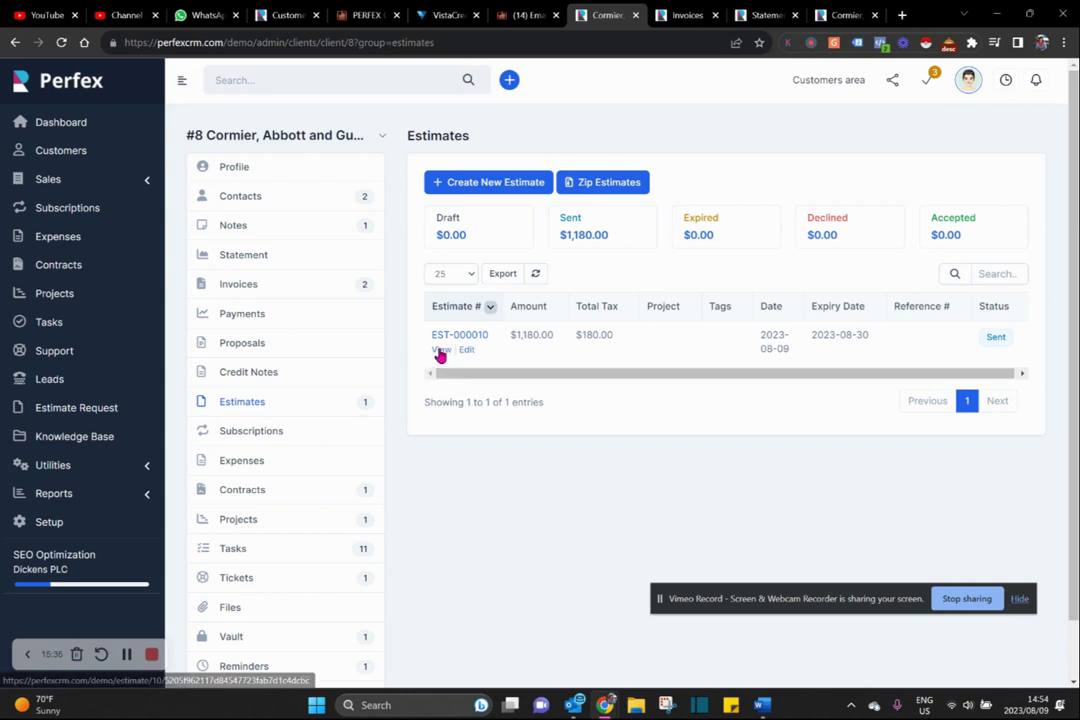
click(261, 436)
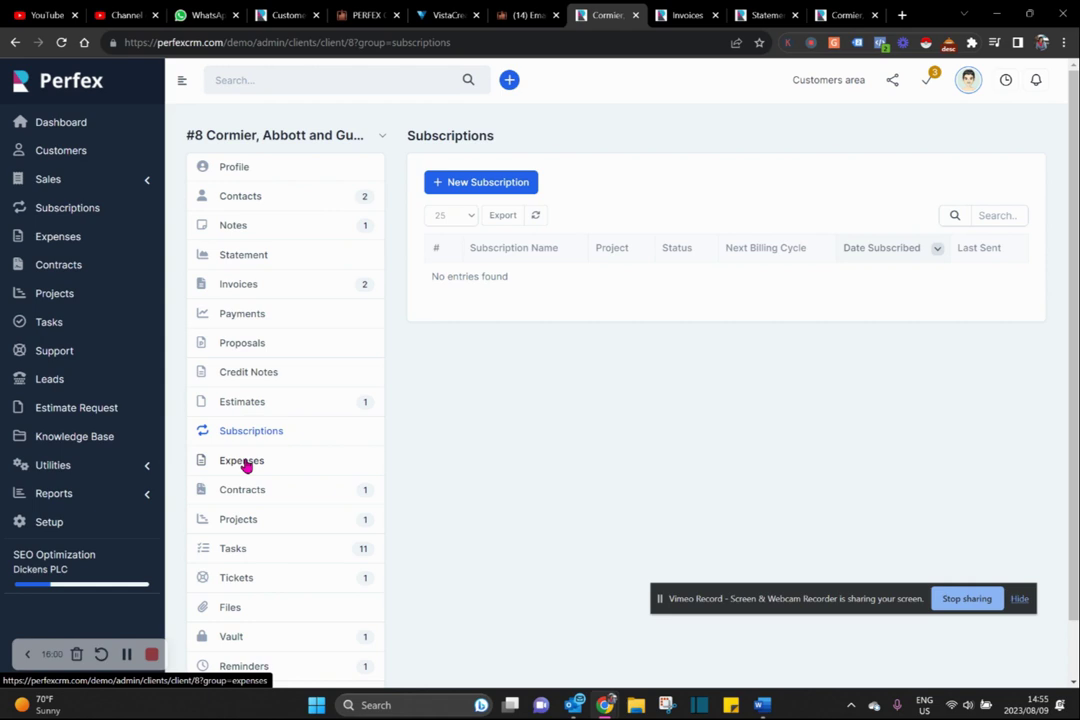
- Start a new expense for the customer named "jdfvwo'ahvn" in the IT and Internet Expenses category
click(243, 463)
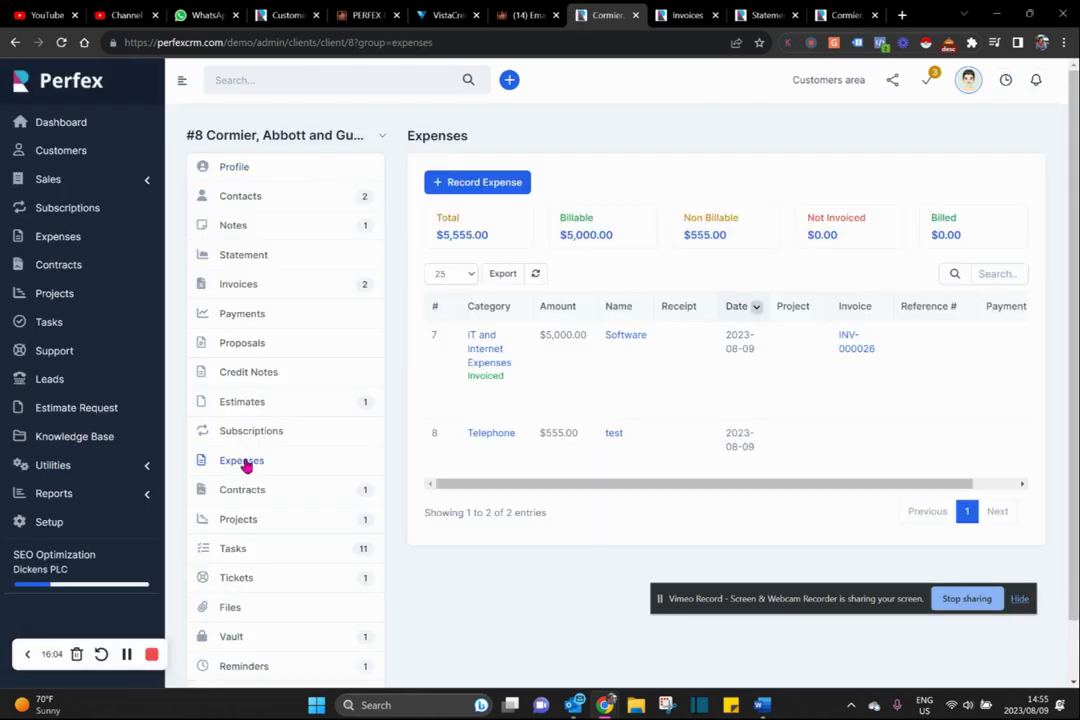
click(485, 183)
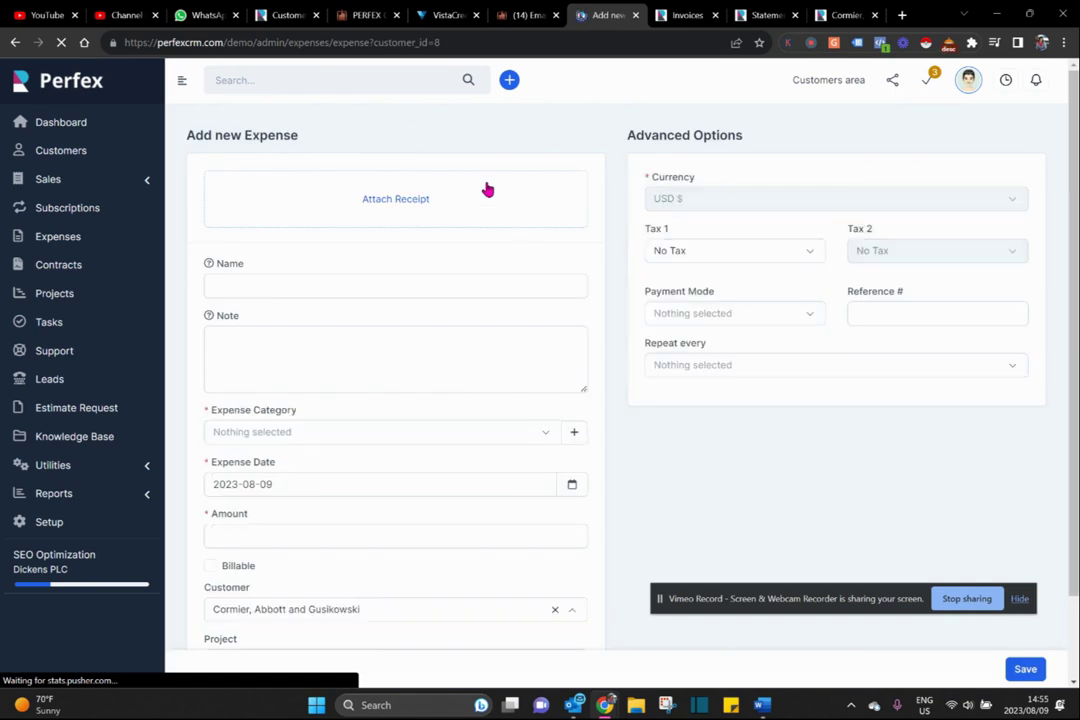
click(401, 288)
text(jdfvwo'ahvn)
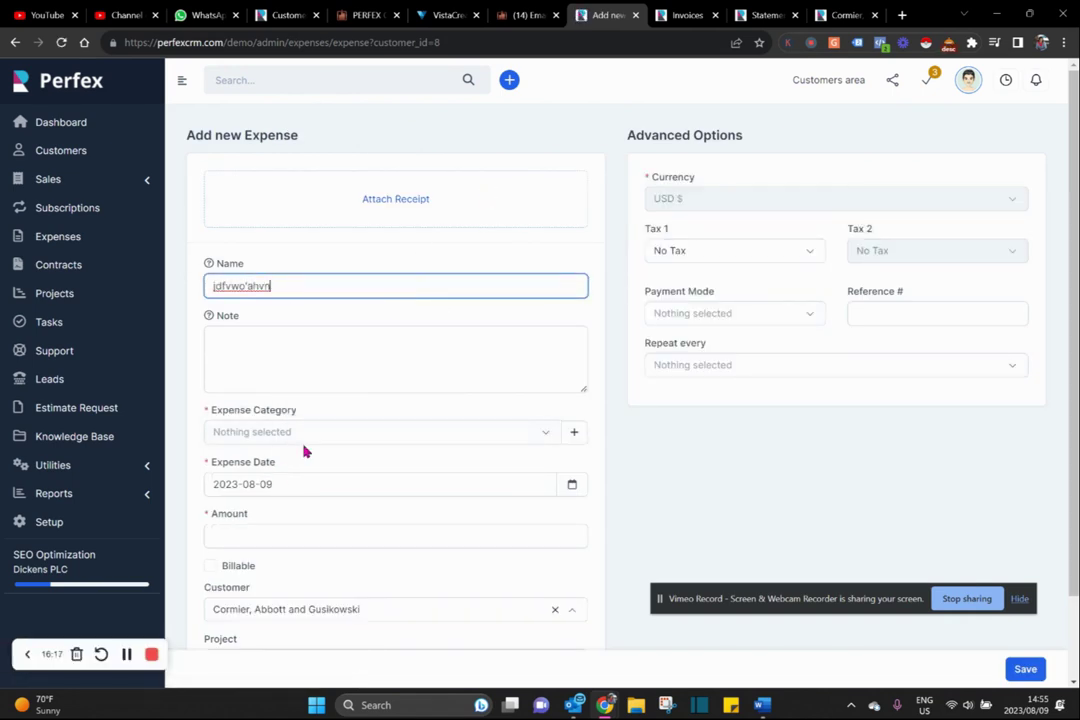
click(306, 445)
click(280, 274)
- Set the expense amount to 5000, mark it as billable, and save the expense
click(263, 540)
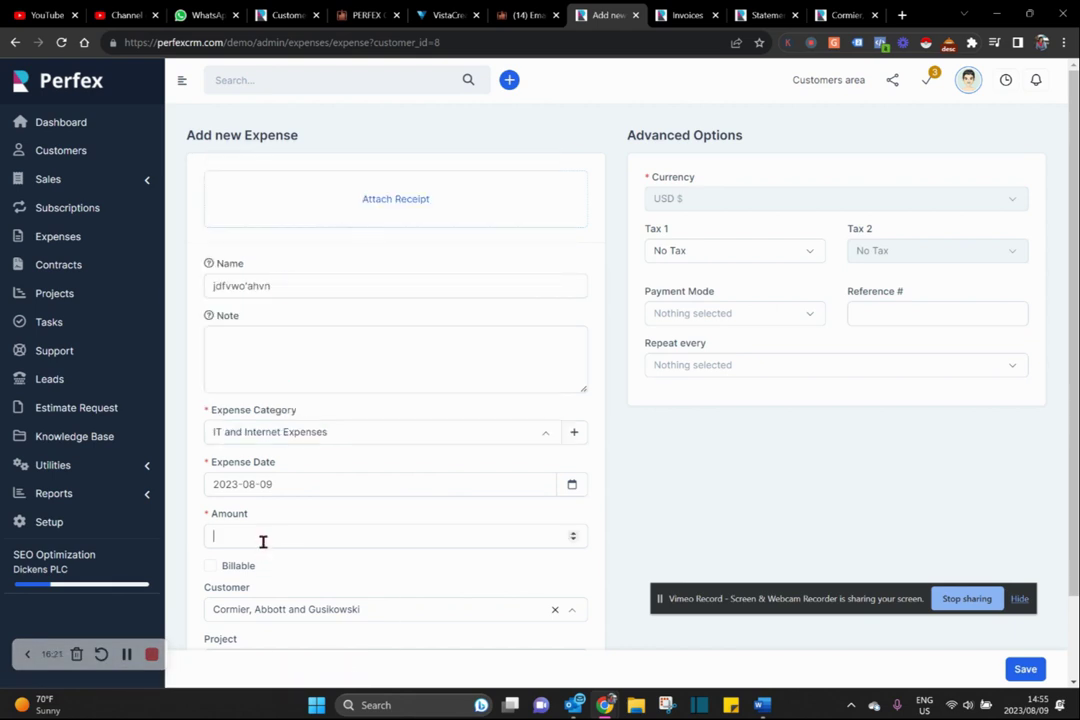
text(5000)
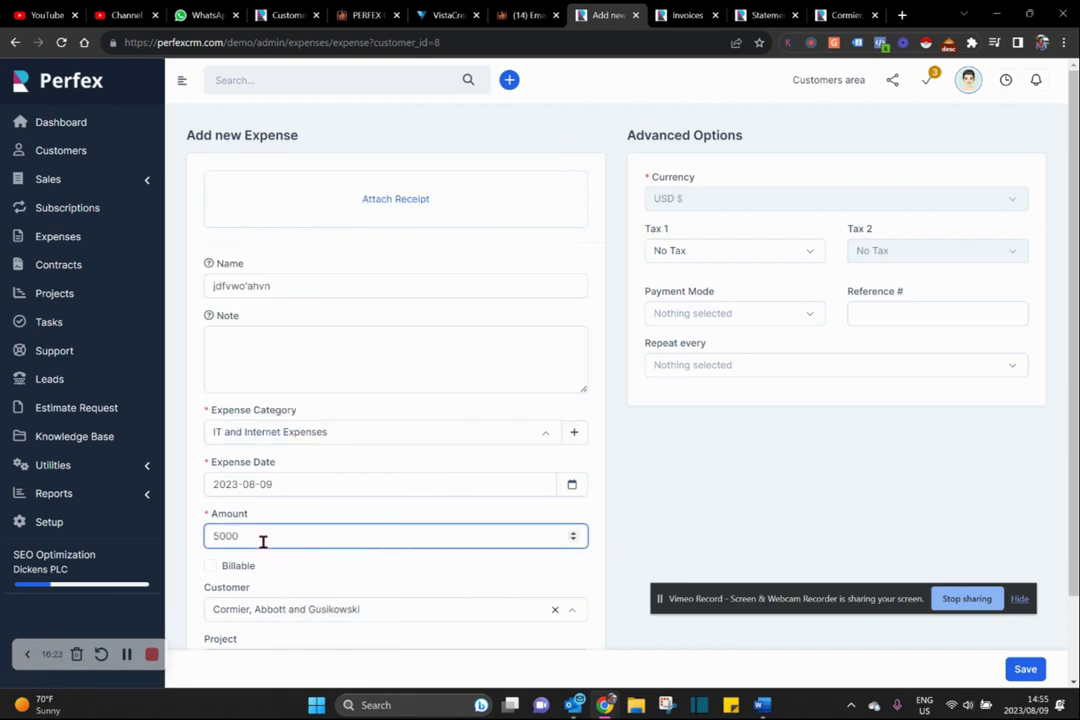
click(211, 565)
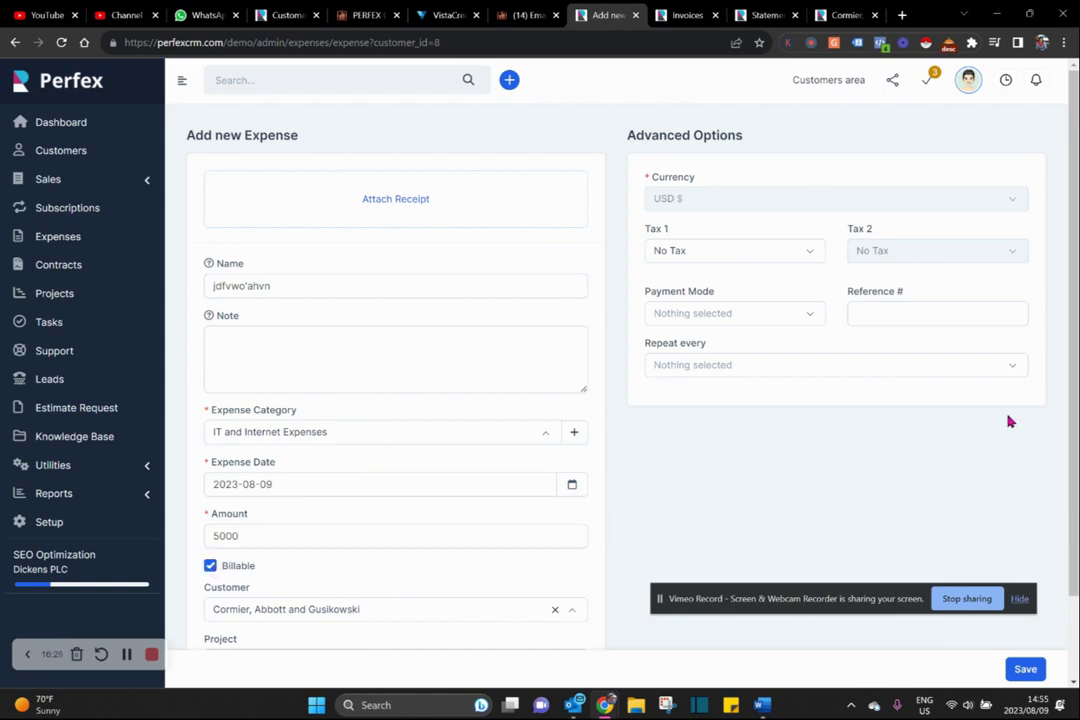
scroll(1010, 421, down, 1)
click(1024, 669)
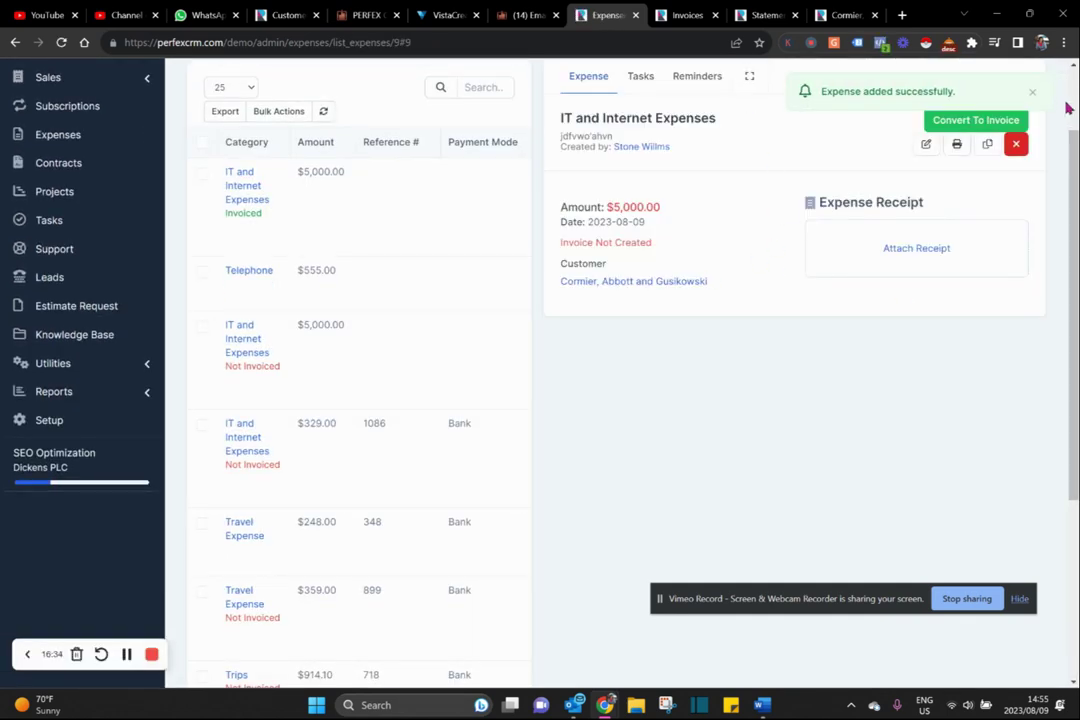
- Return from the saved expense to the customer's expense list
scroll(670, 274, up, 1)
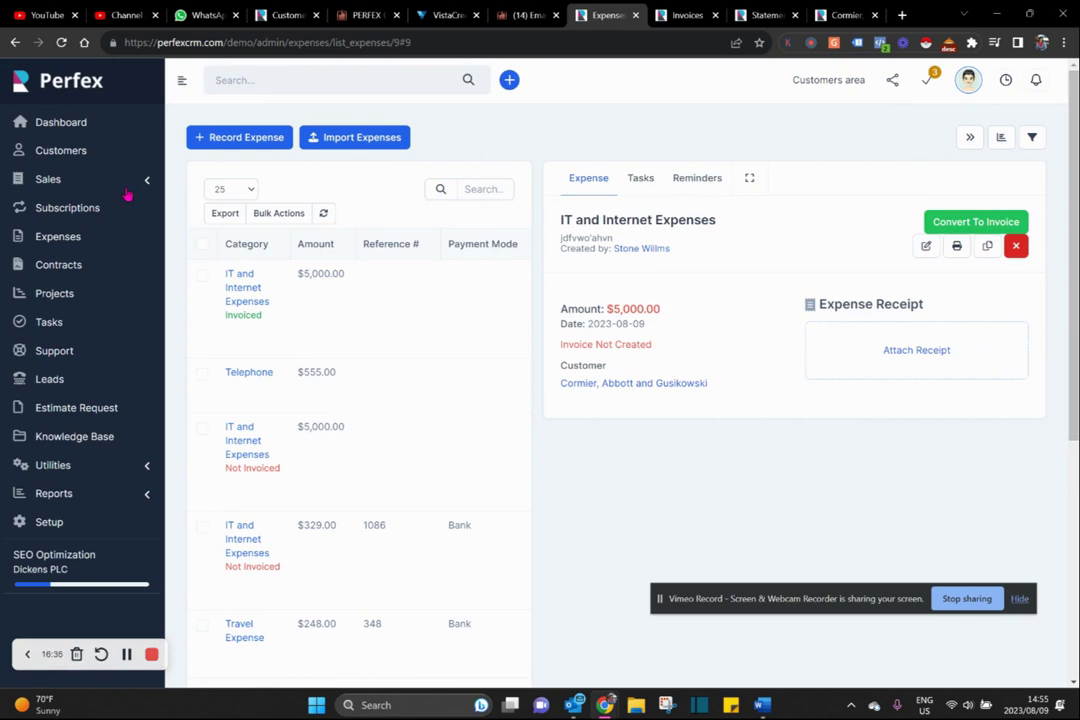
click(15, 43)
click(15, 43)
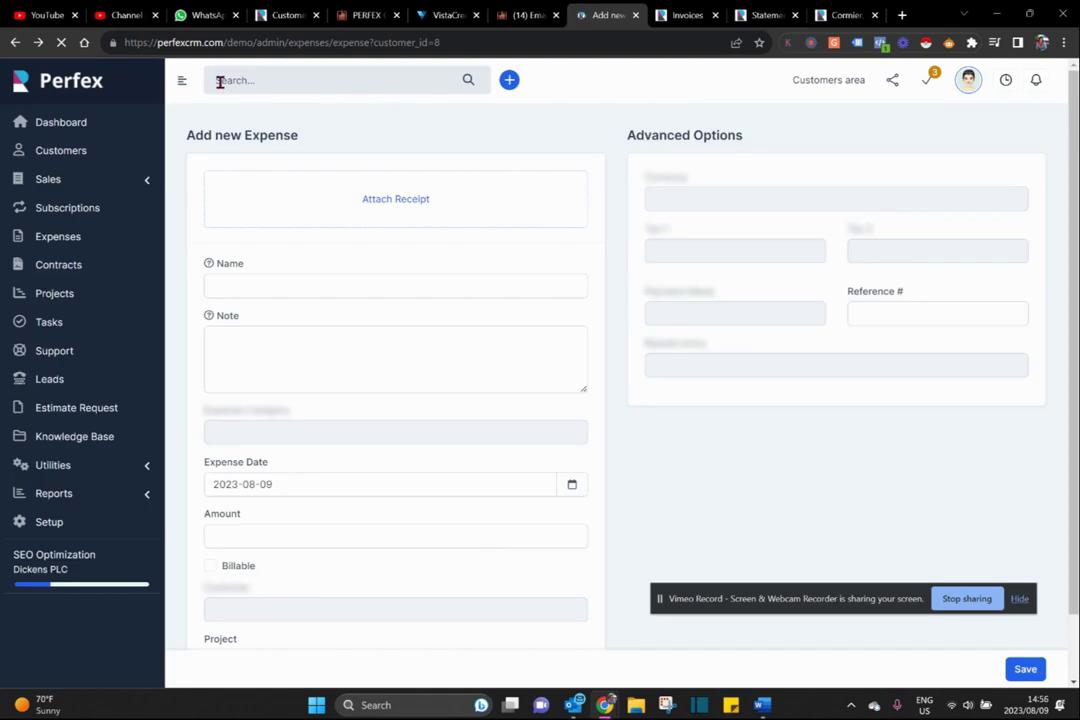
click(15, 43)
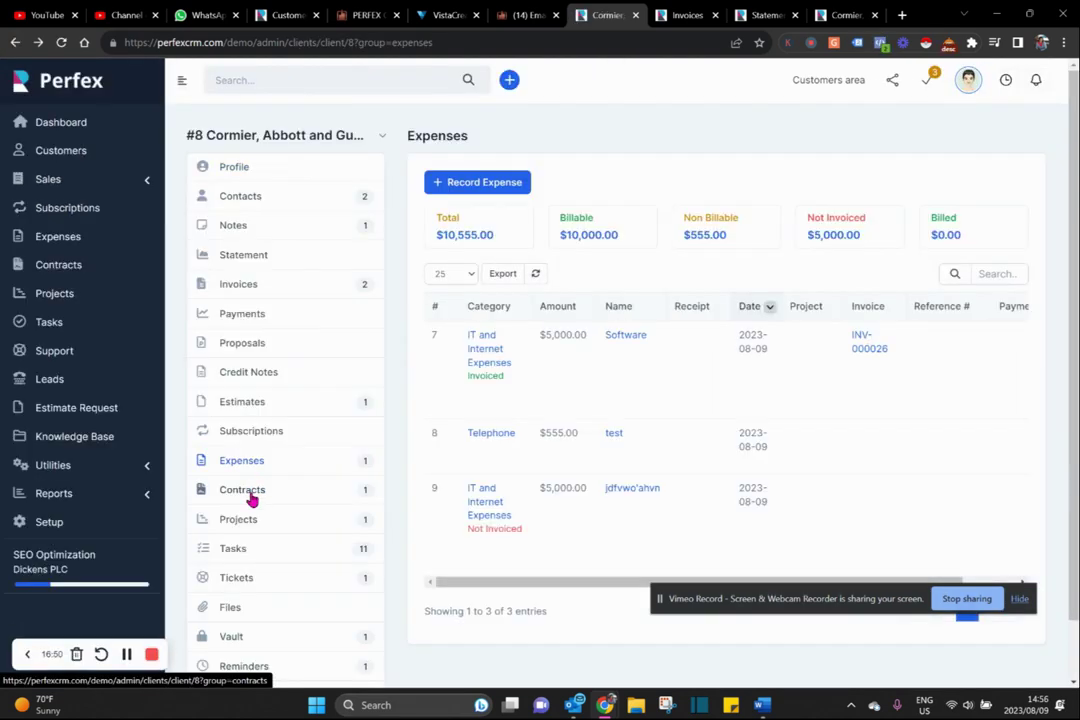
- Try a new contract for the customer with the description "electron signatures", and leave it for the customer's projects
click(250, 494)
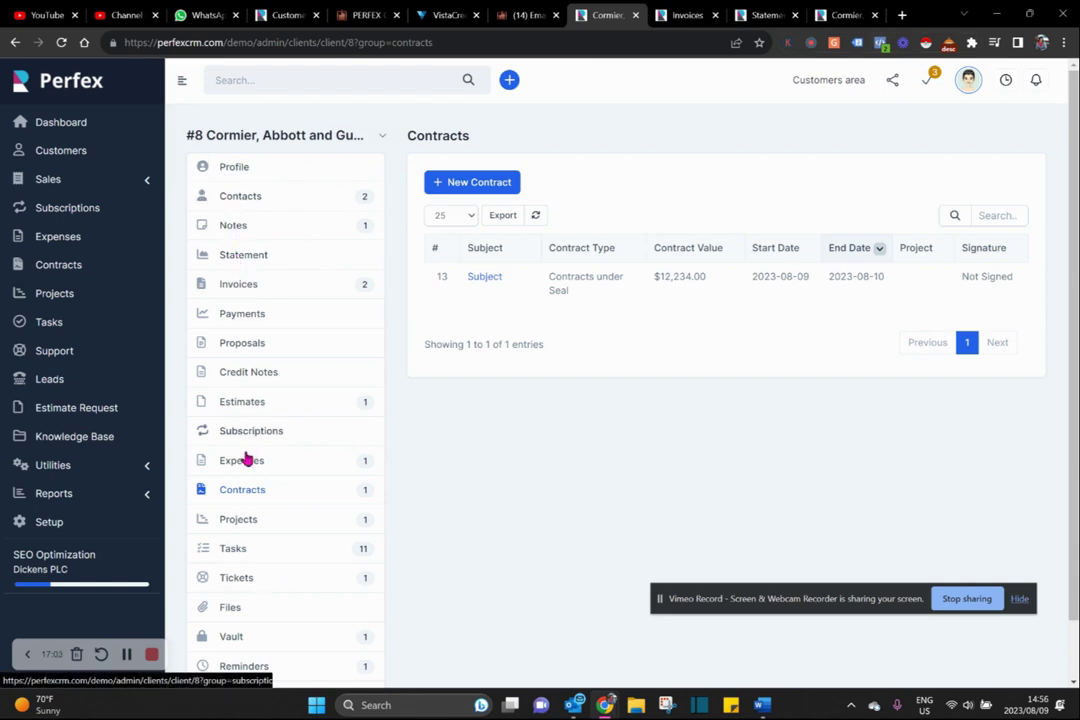
click(494, 184)
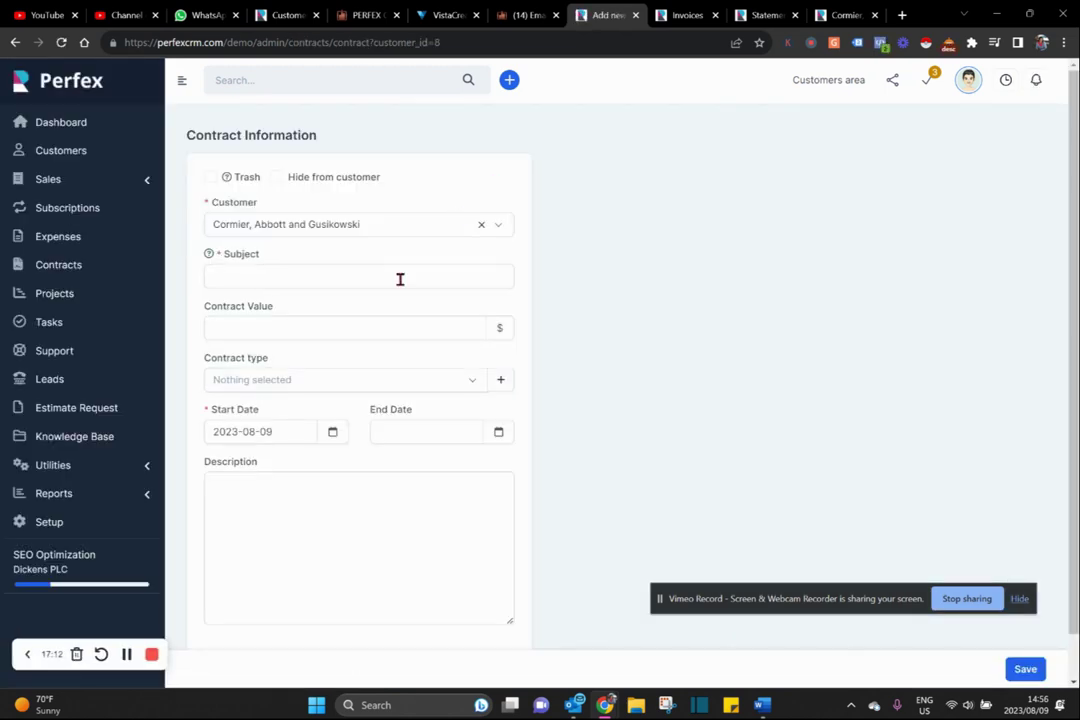
click(374, 538)
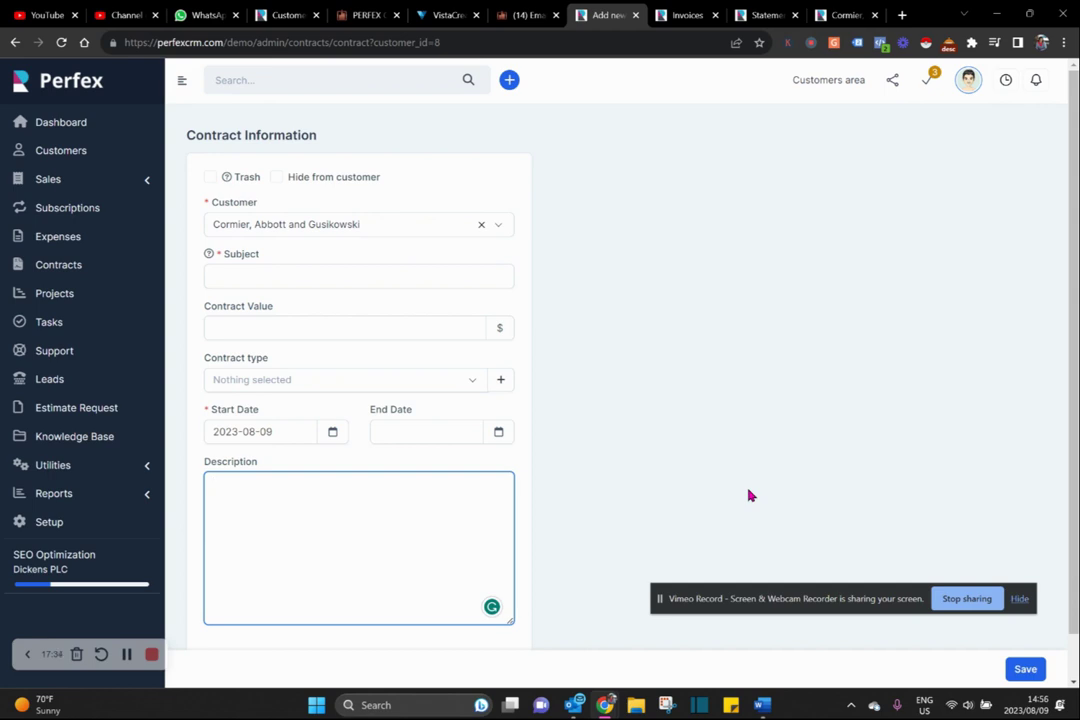
text(electron signatures)
triple_click(269, 491)
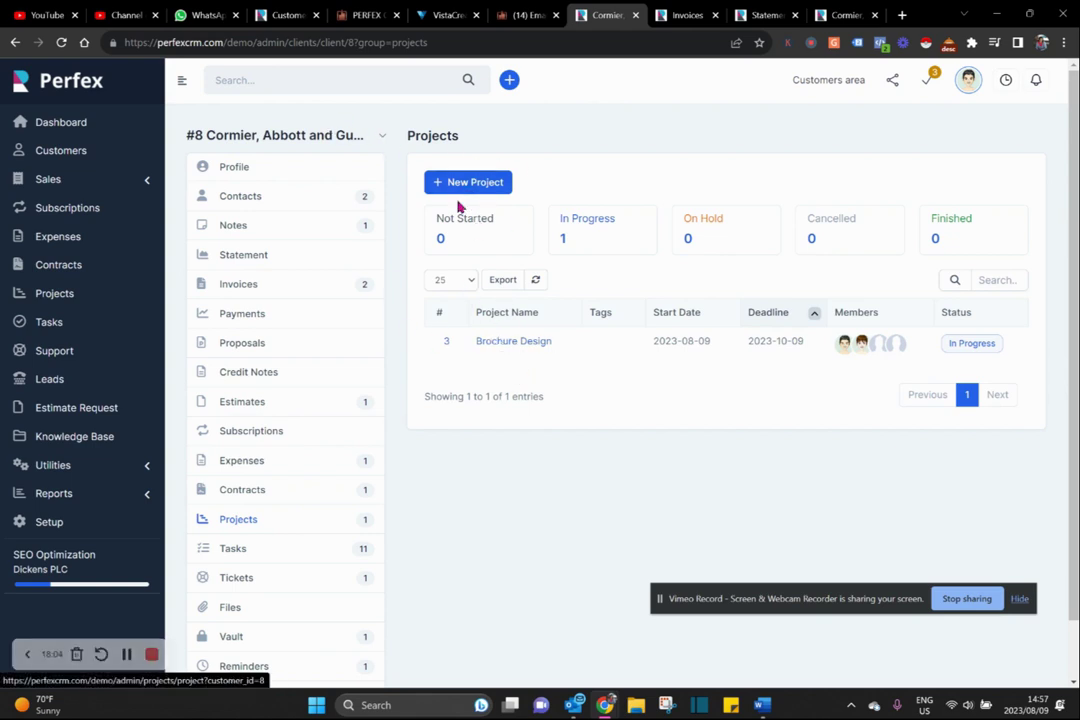
- Start a new task for the customer with the subject "install cameras at the mall on third street"
click(230, 549)
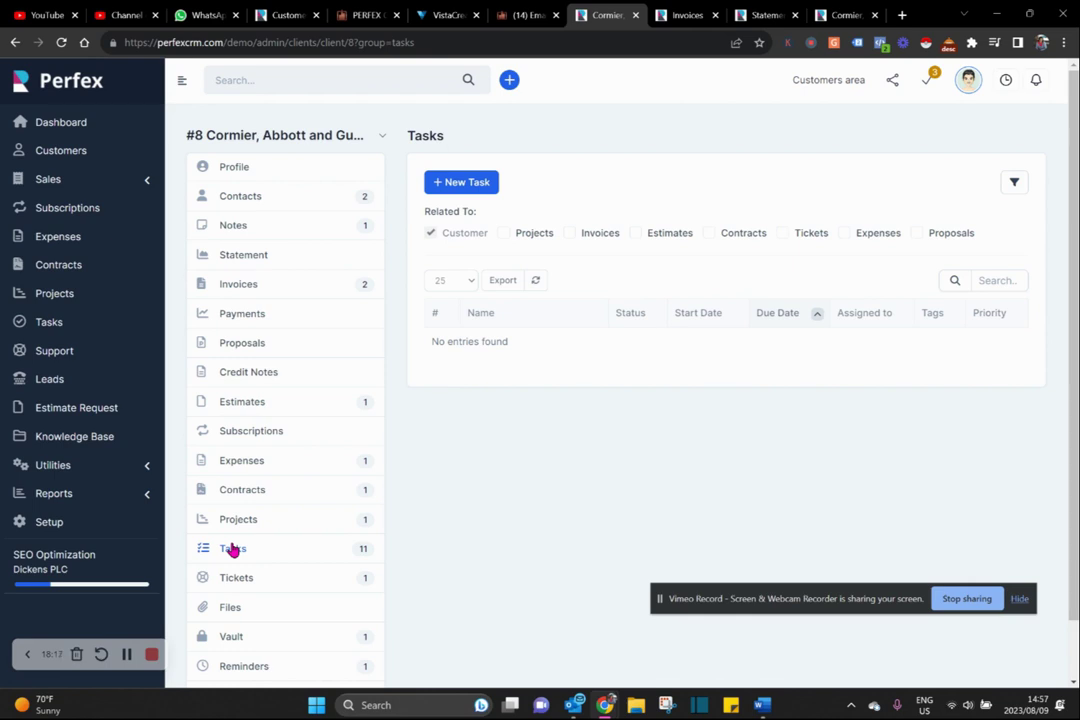
click(481, 189)
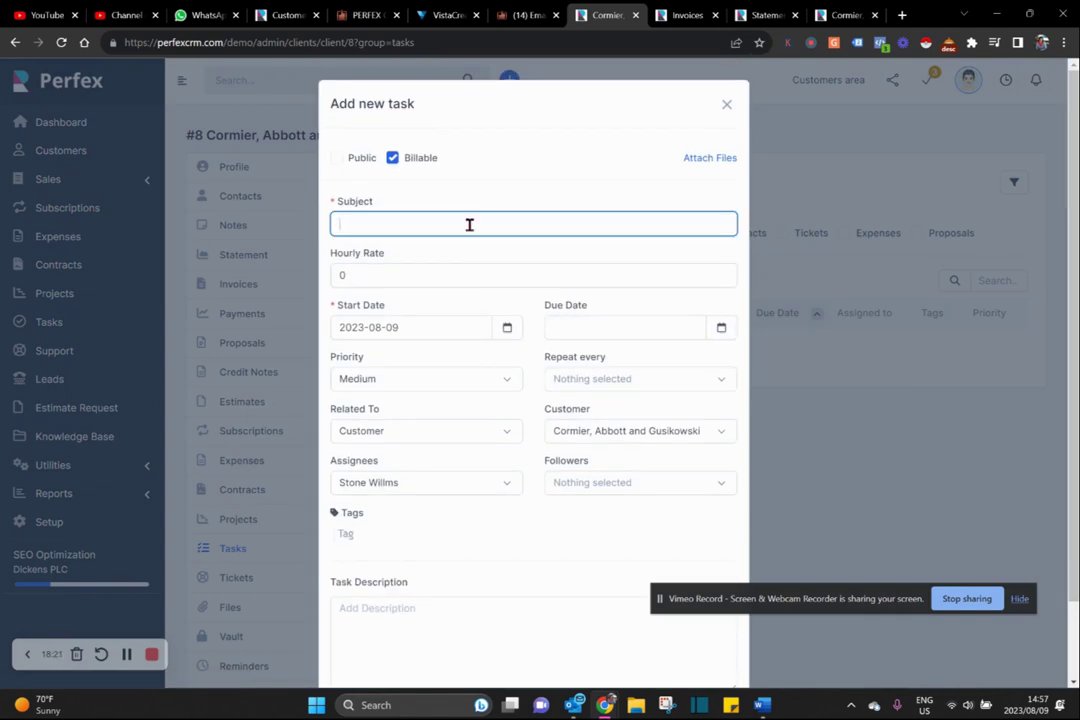
text(Instal)
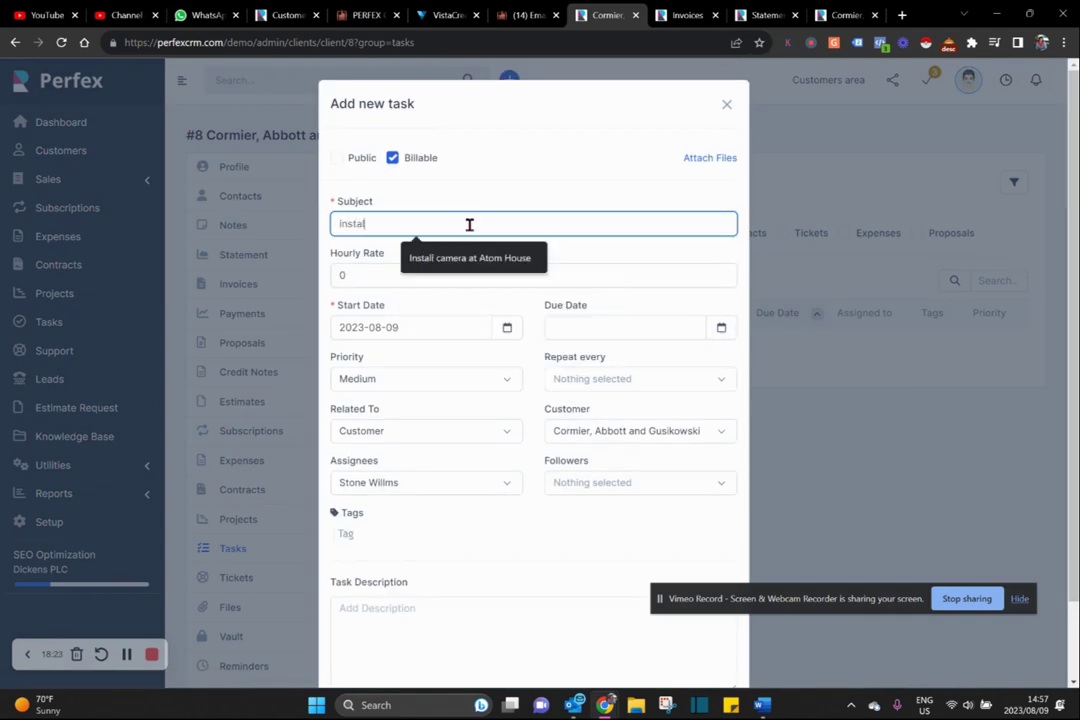
text(l cameras at the mall in third street)
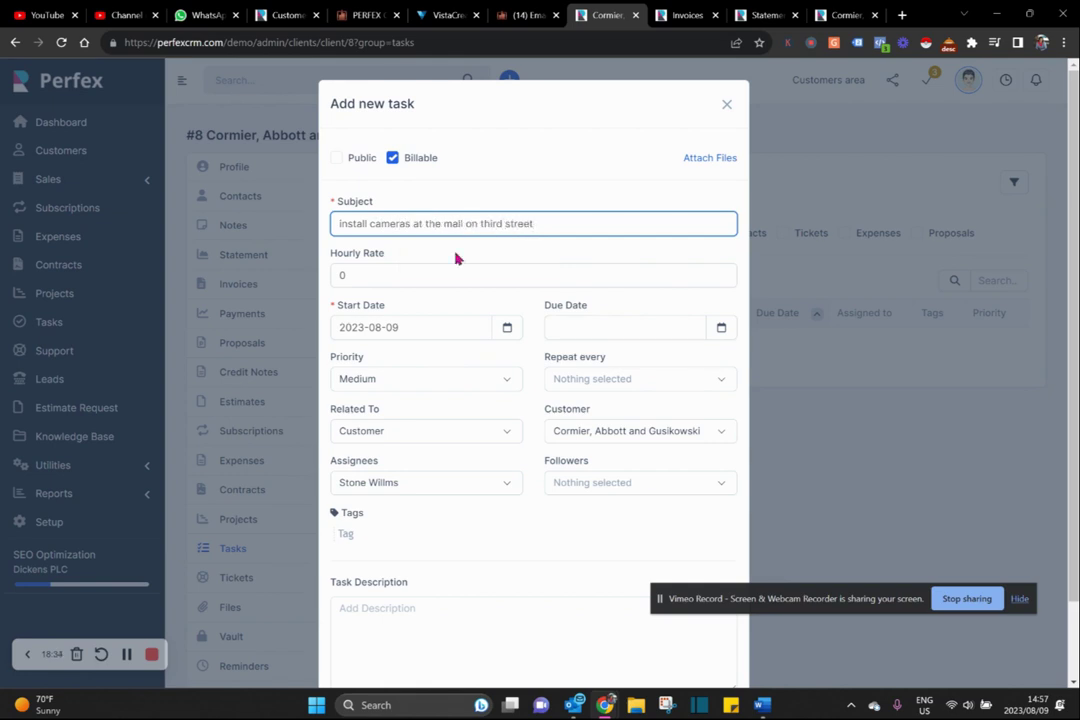
- Set the task's start date to 2023-08-16 and its due date to 2023-08-18
click(627, 325)
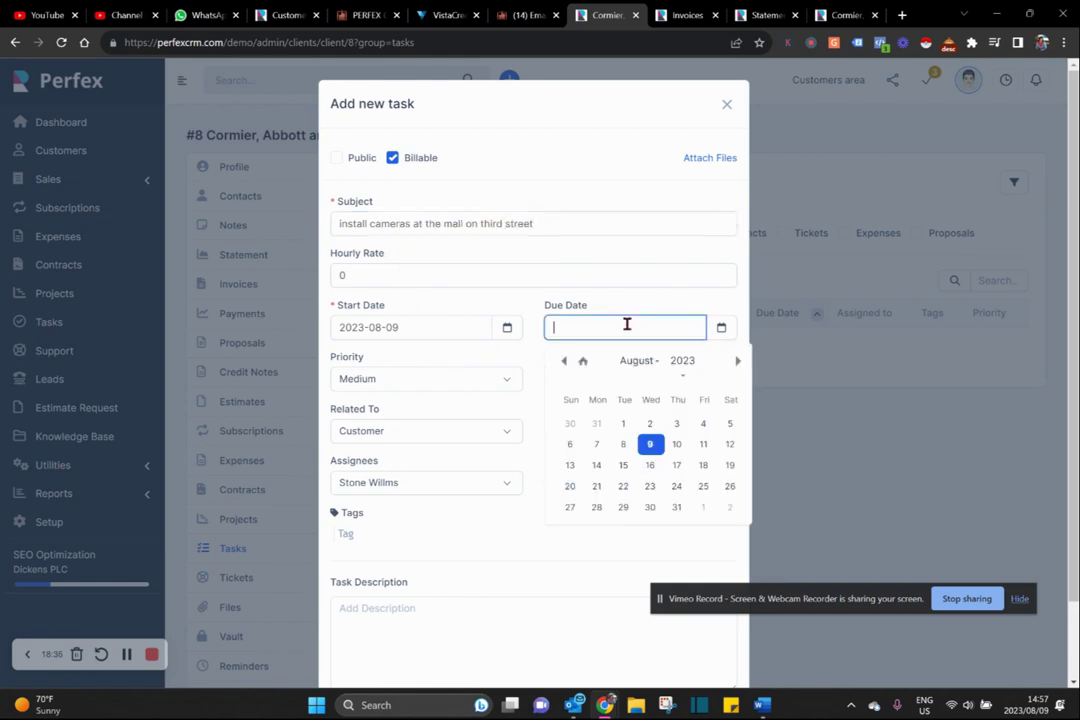
click(472, 327)
click(438, 465)
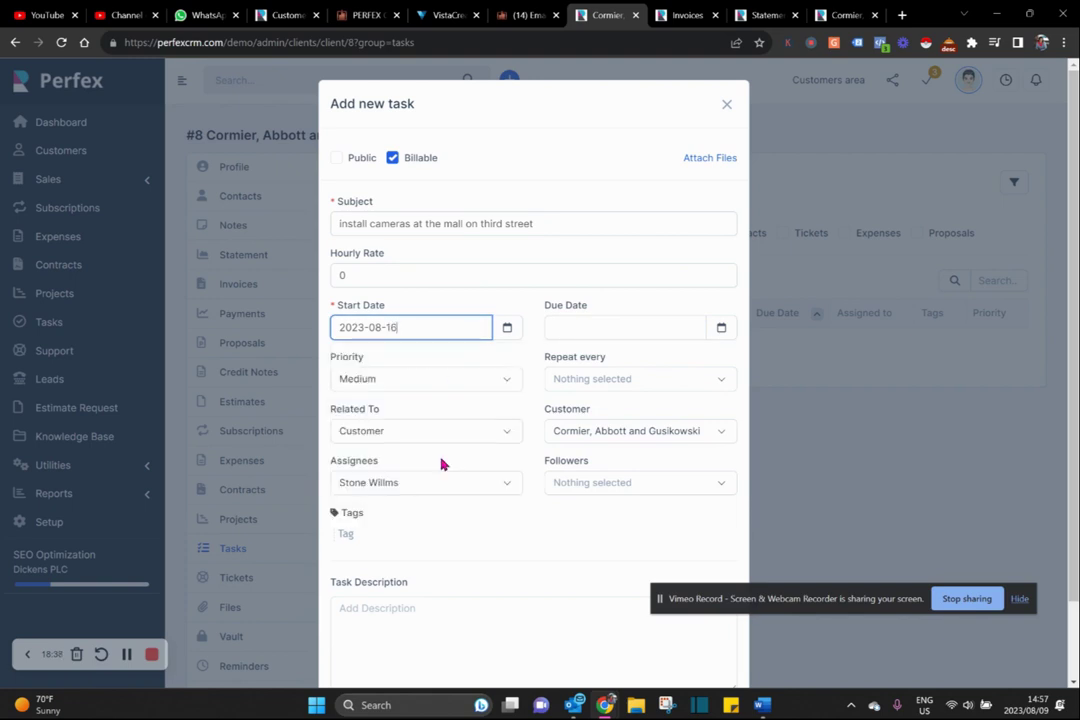
click(646, 330)
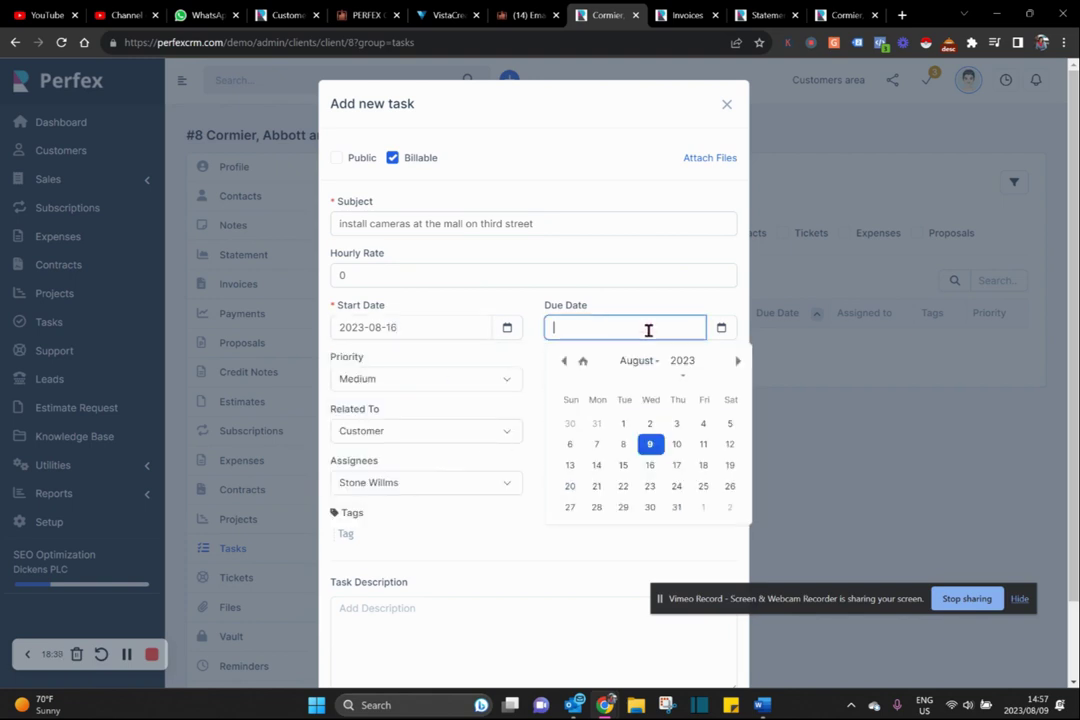
click(700, 465)
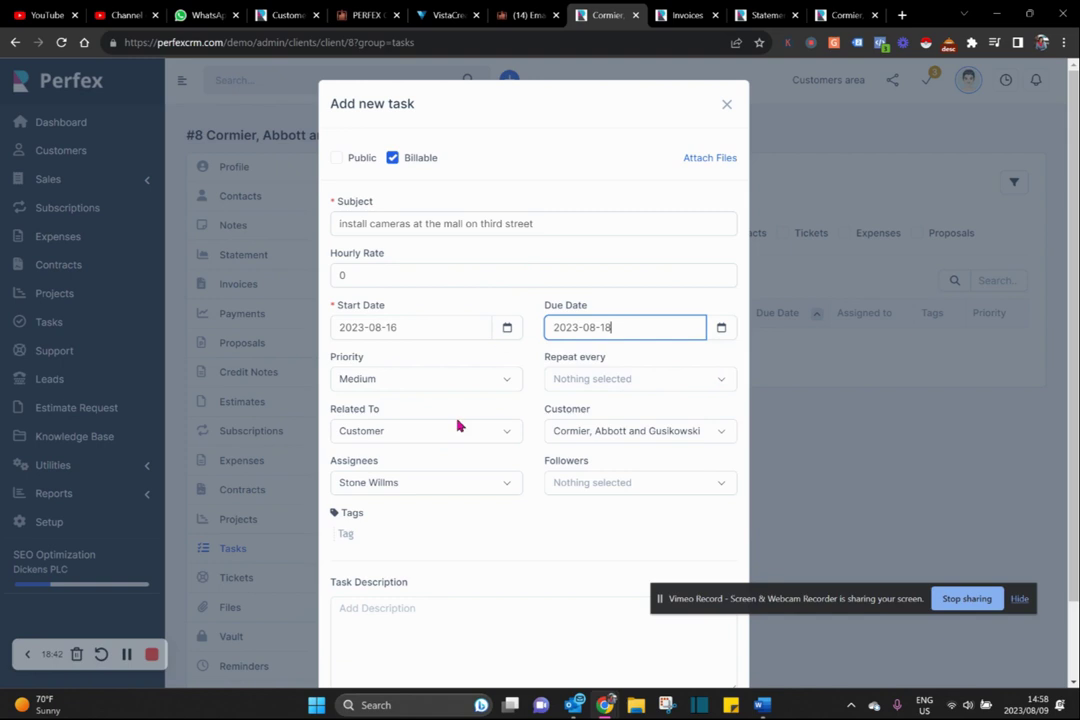
- Add a second staff member as assignee, save the camera installation task and close its details
click(405, 481)
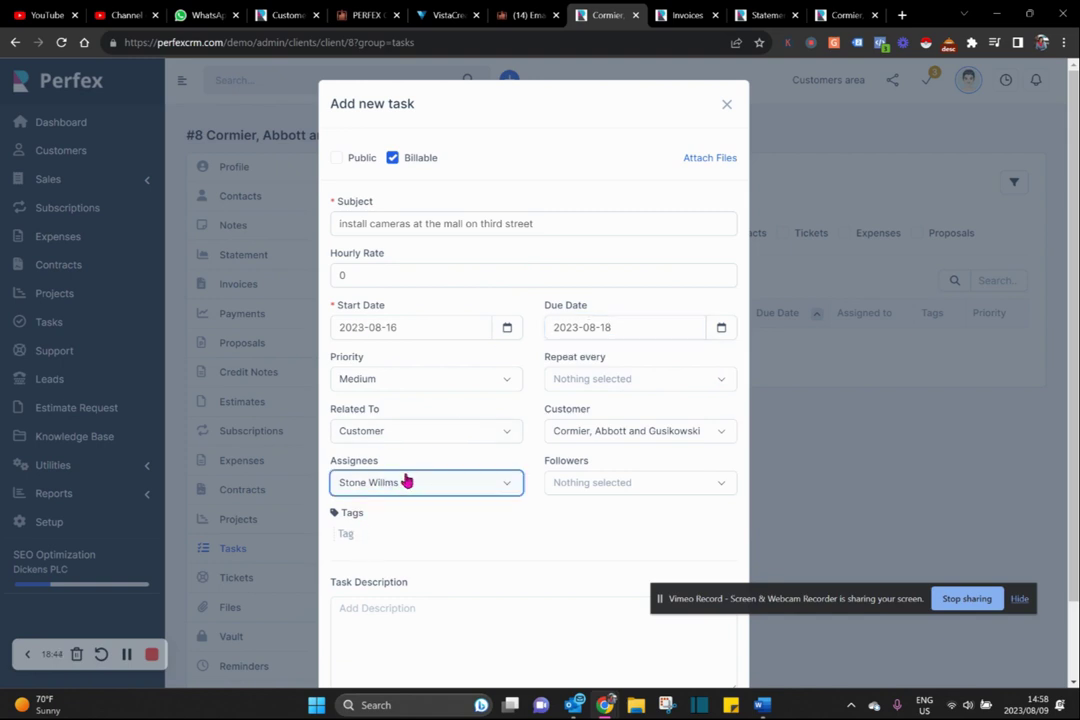
click(404, 349)
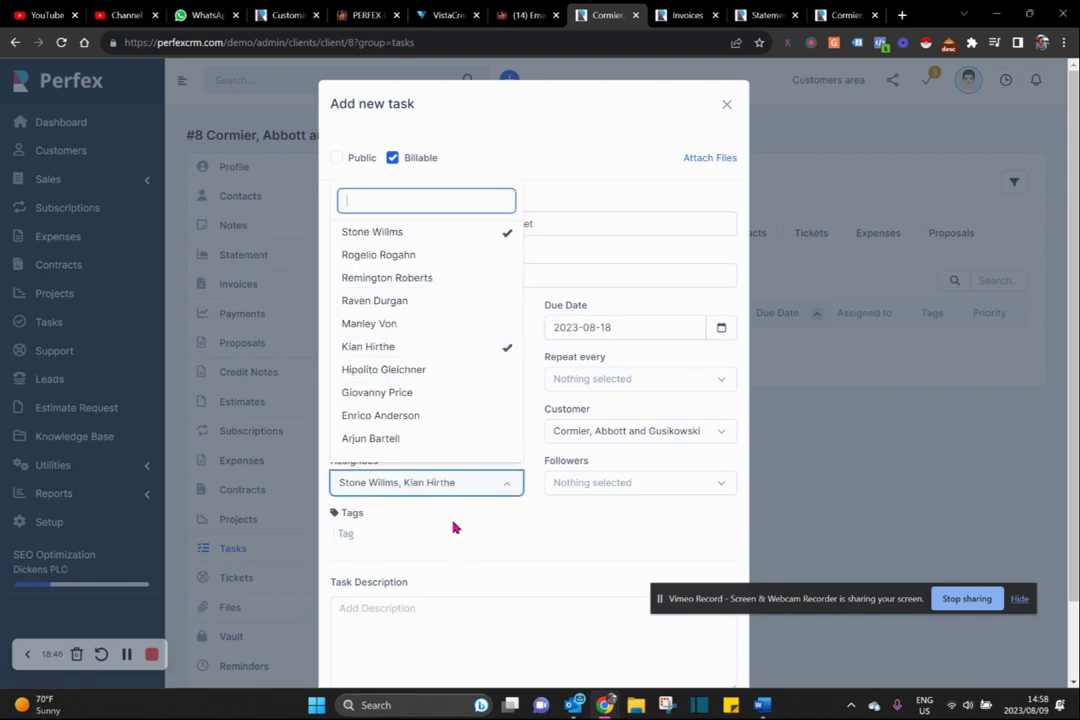
click(470, 540)
drag(1074, 378, 1074, 534)
click(719, 650)
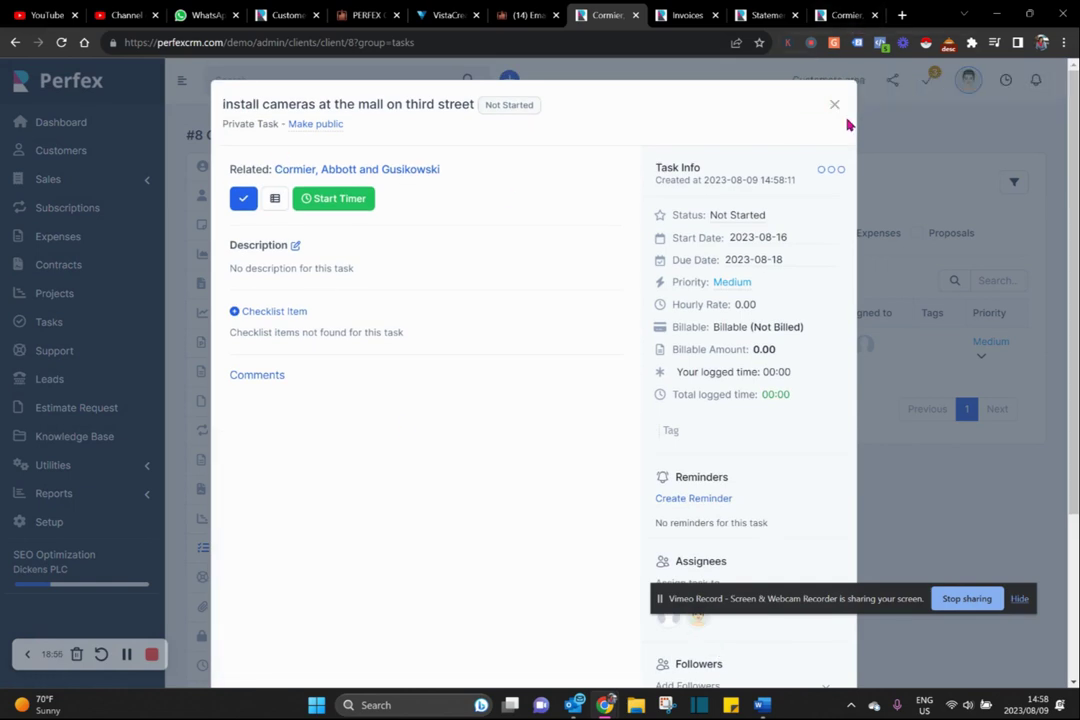
click(834, 106)
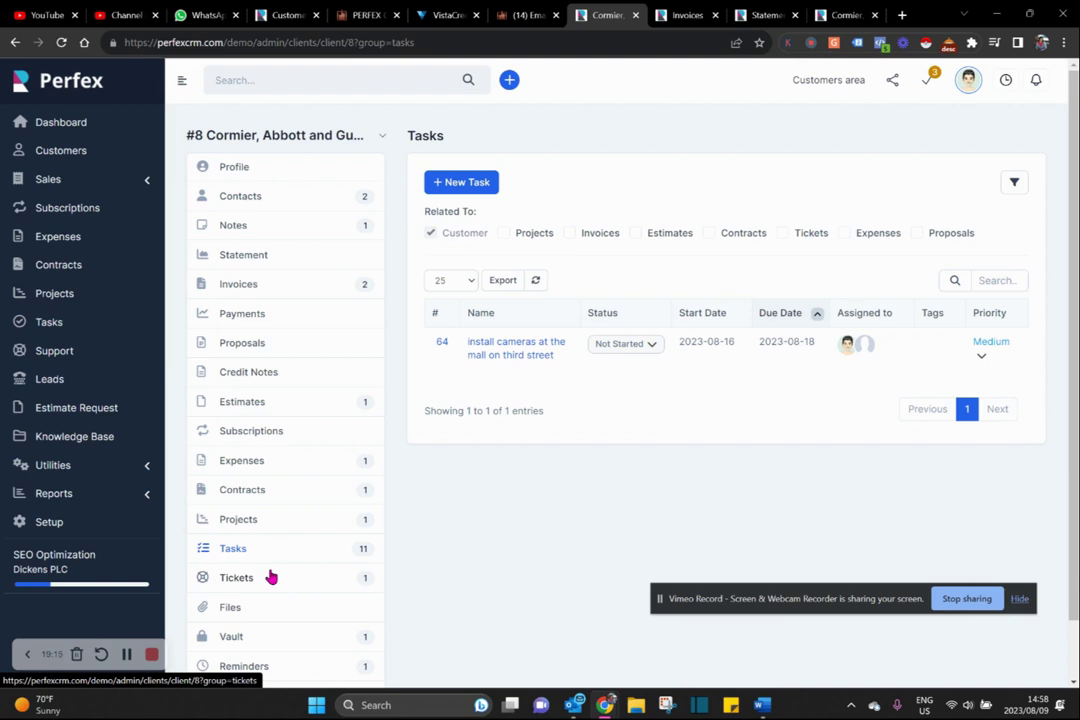
- Go to the customer's tickets and show the contact choices for a new ticket
click(242, 582)
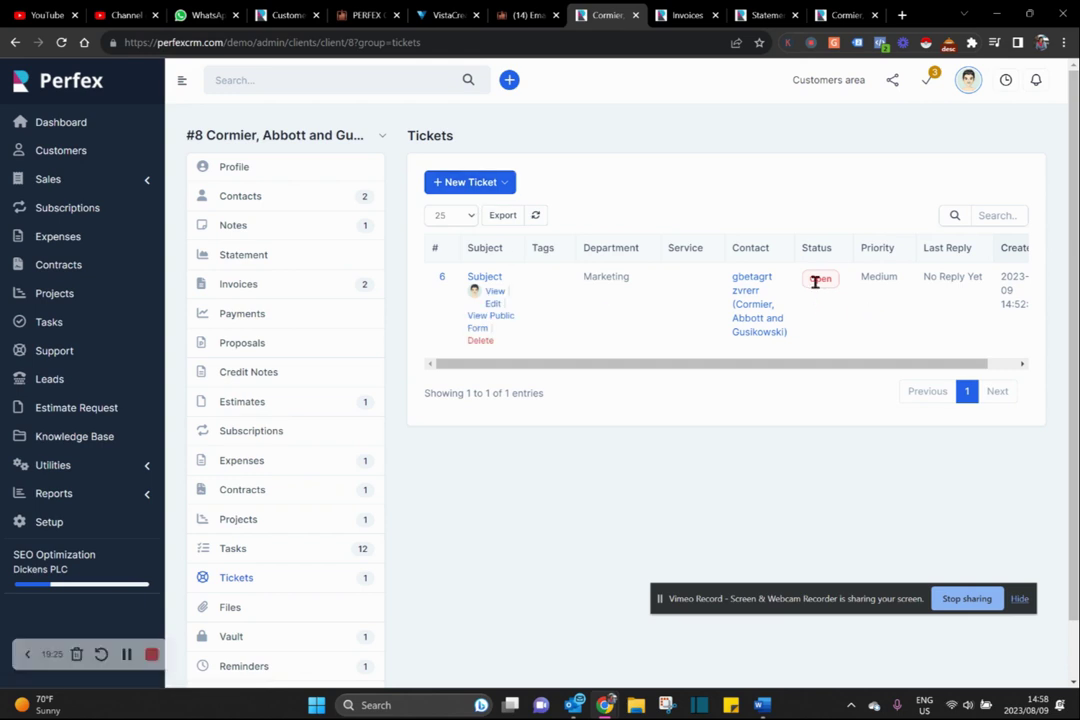
click(443, 187)
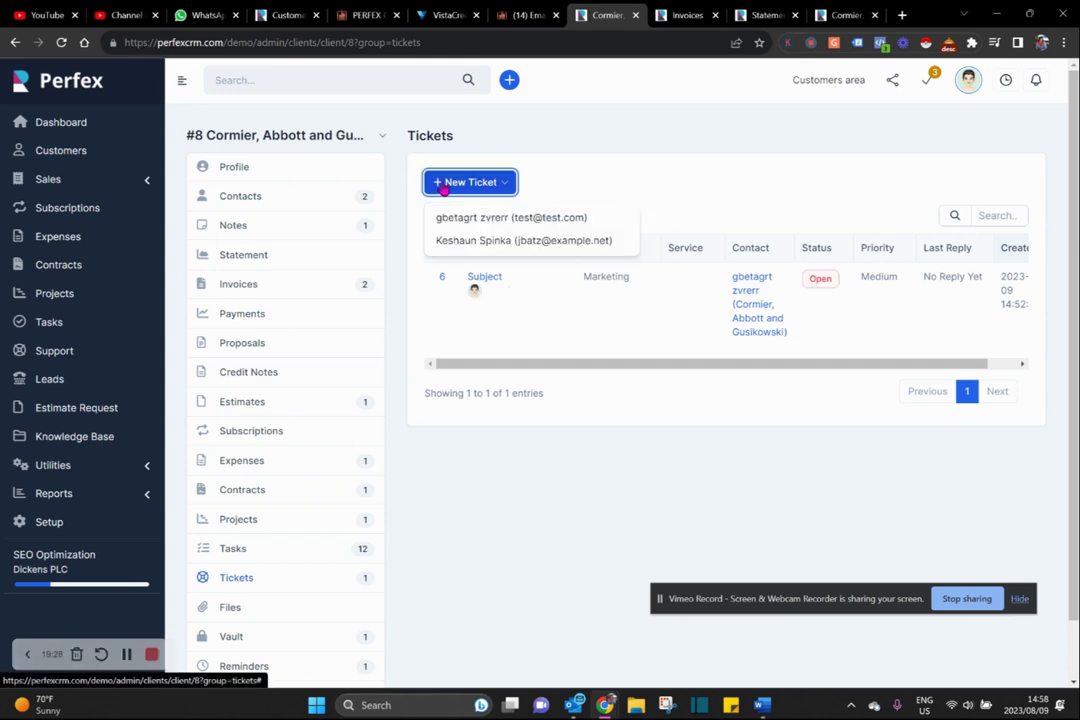
- Try to reach the customer portal's support section through its login check, and return to the customer's tickets
click(680, 16)
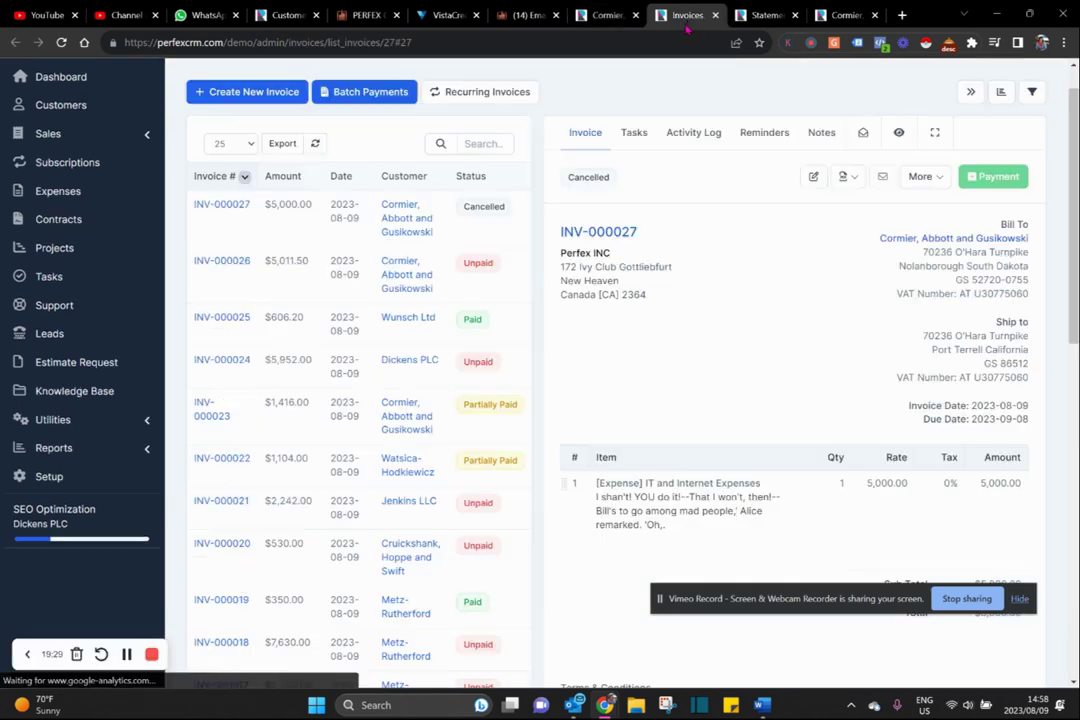
click(765, 15)
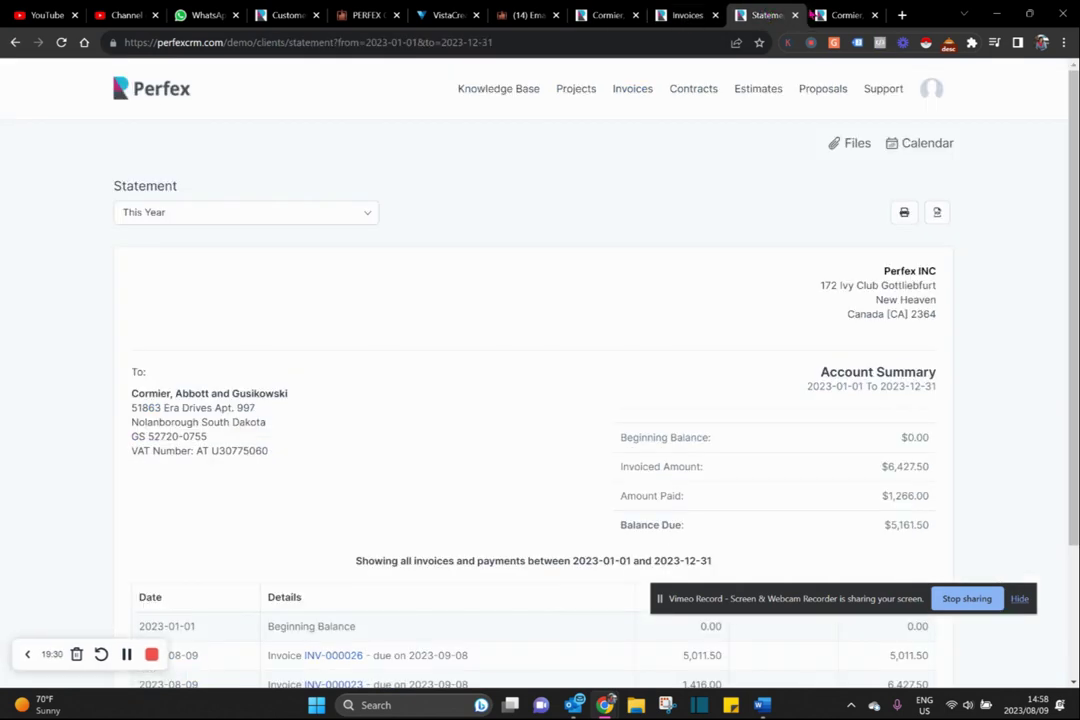
click(845, 14)
click(879, 90)
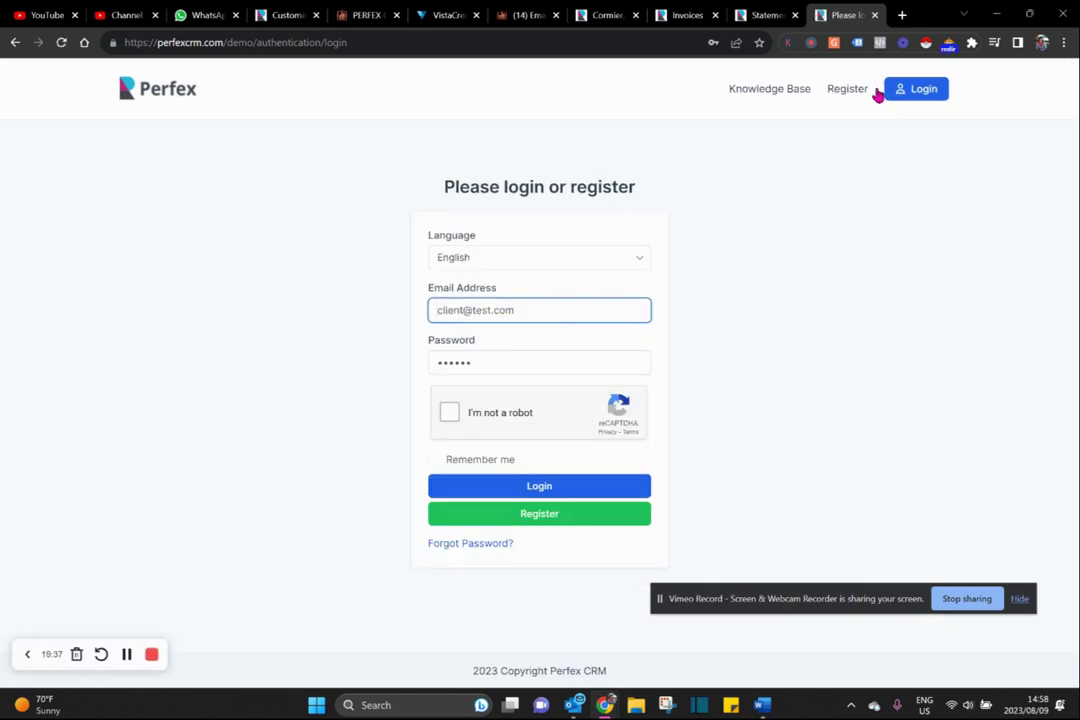
click(449, 414)
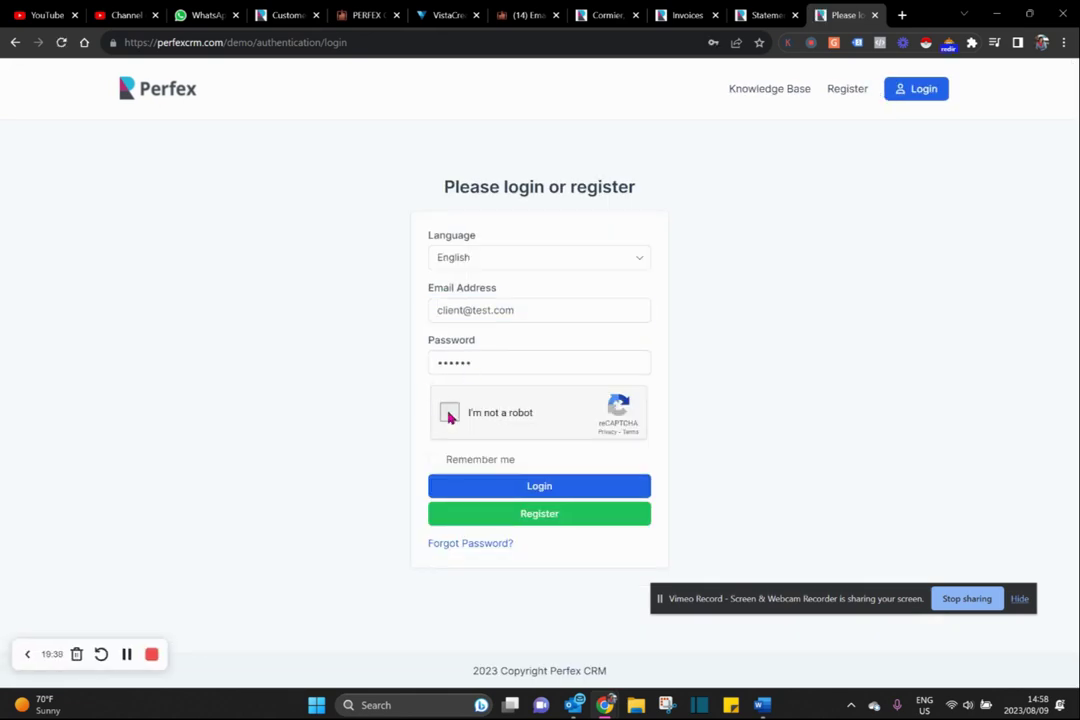
click(605, 17)
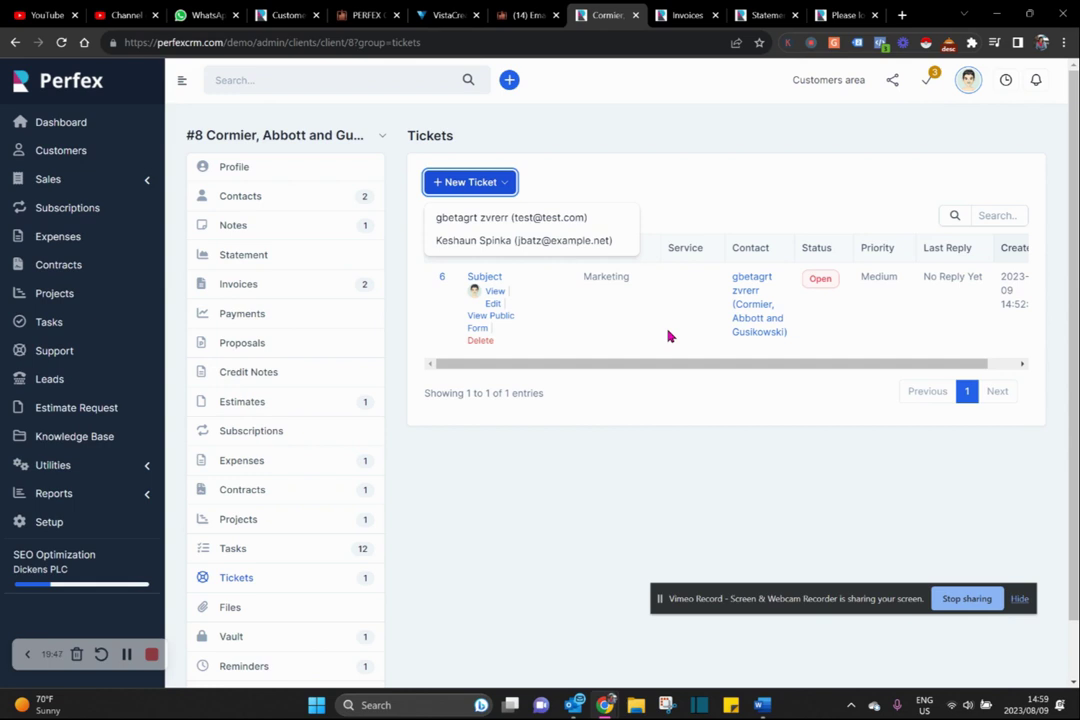
- View the new ticket form for the customer's primary contact and go back without creating a ticket
click(470, 181)
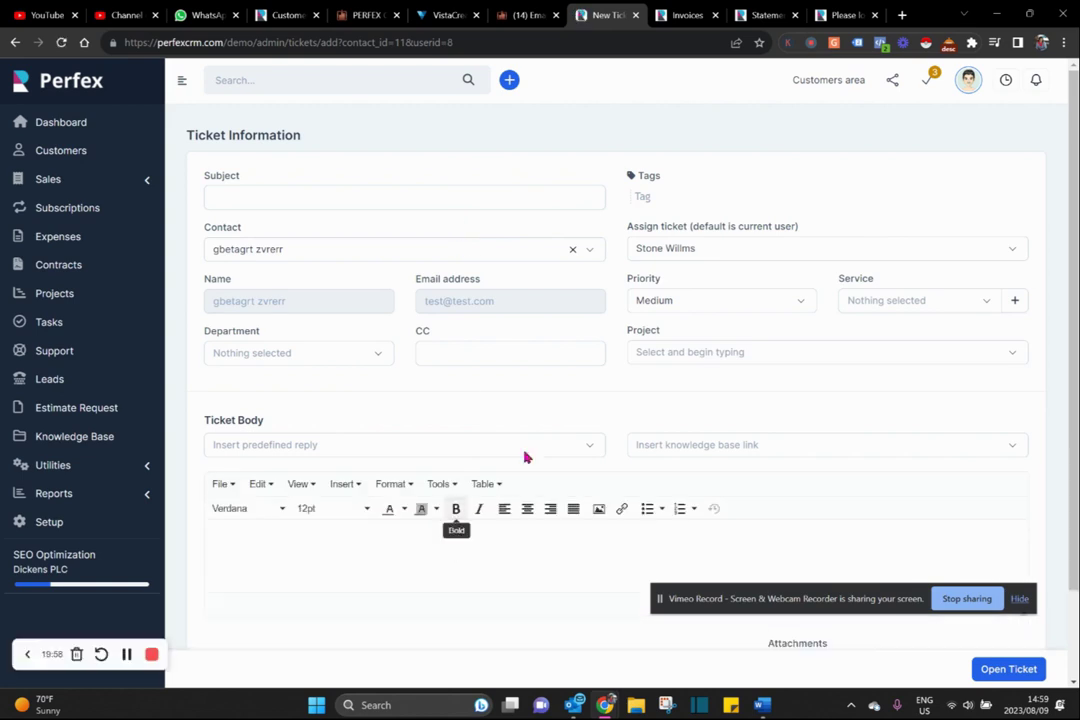
click(14, 42)
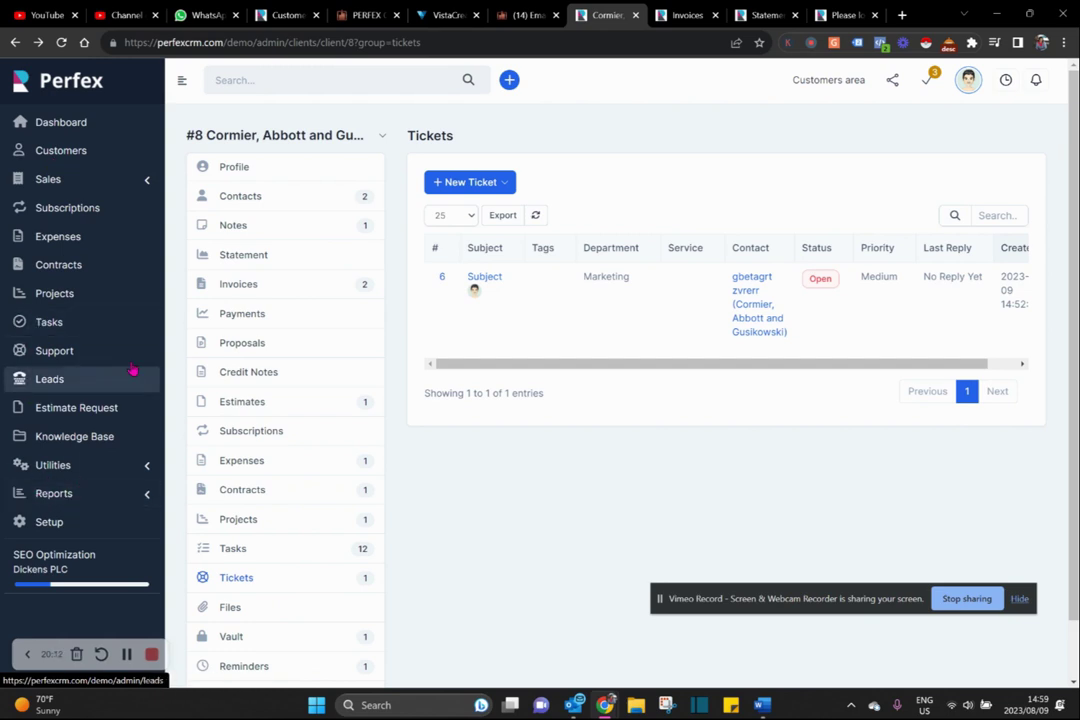
- Reply to the customer's open ticket with the text "nuiwbviurbwiubvr;burwib" and submit the response
mouse_move(858, 301)
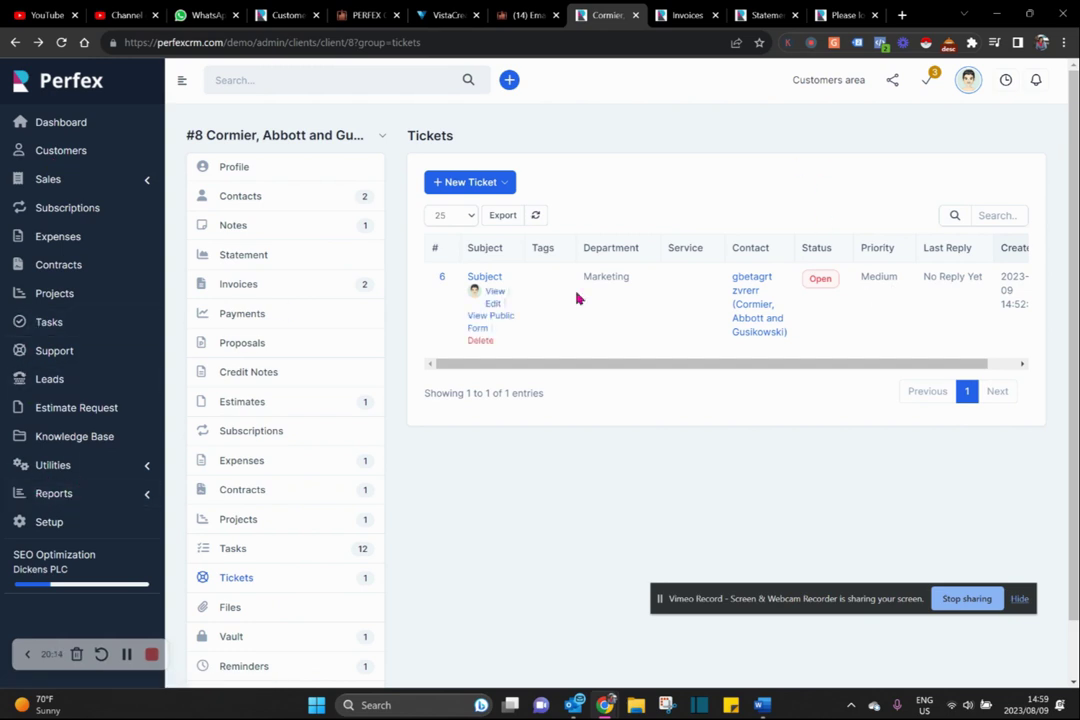
click(485, 277)
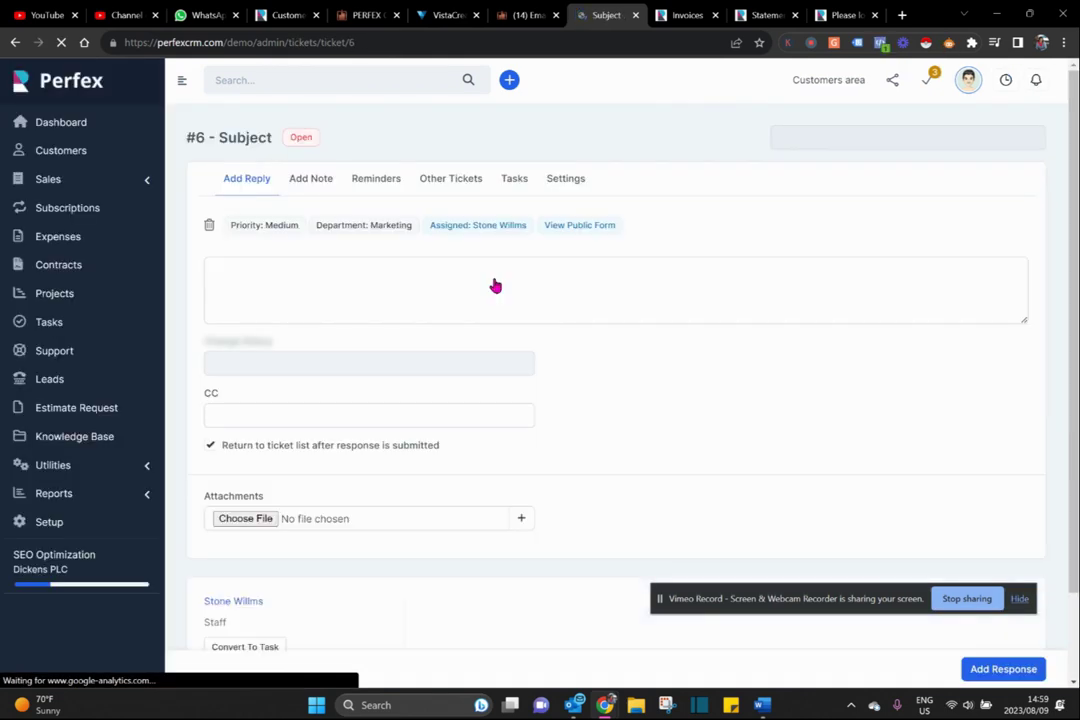
click(326, 362)
text(nuiwbviurbwiubvr;burwib)
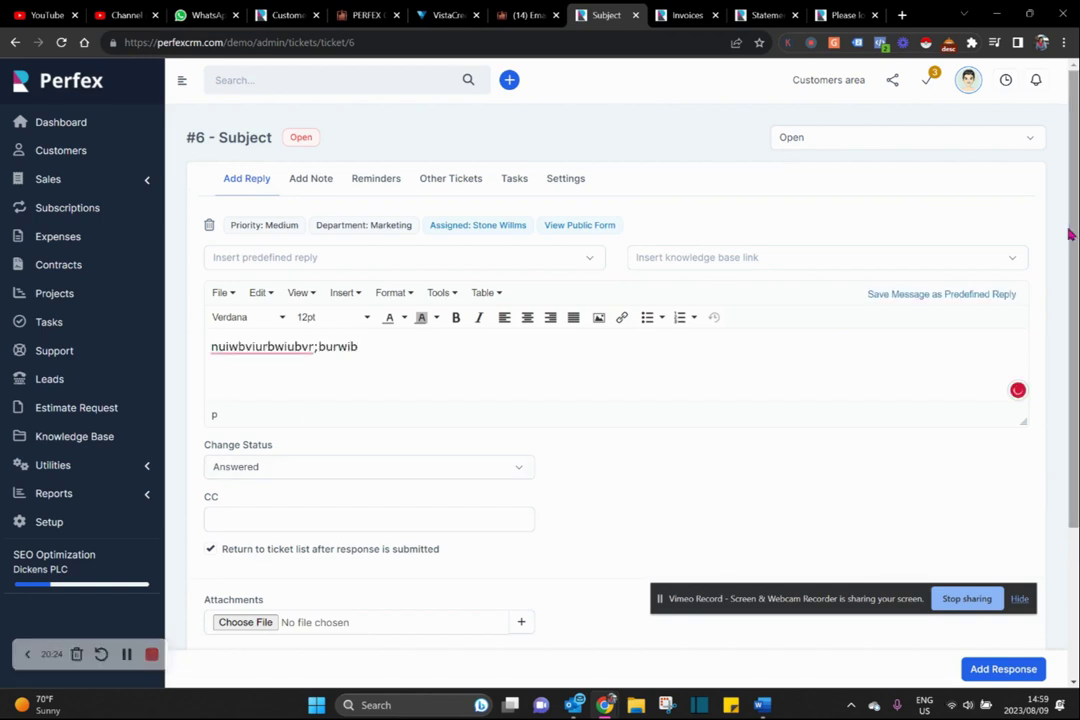
click(988, 678)
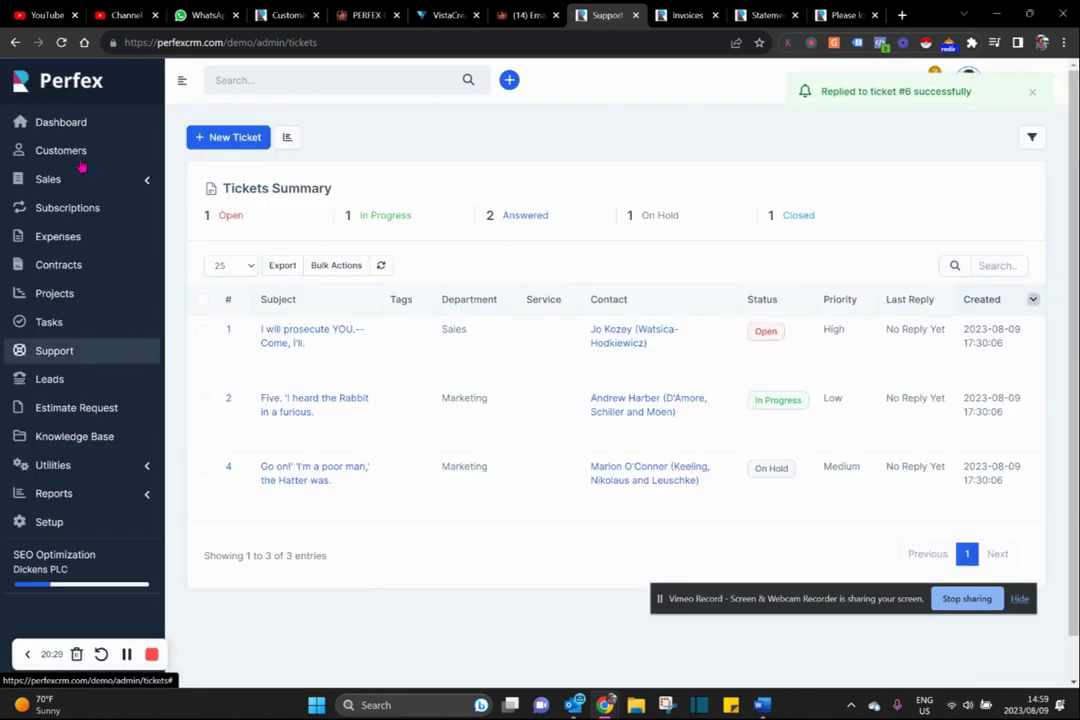
- Reopen the customer Cormier, Abbott and Gusikowski and go to its files
click(78, 157)
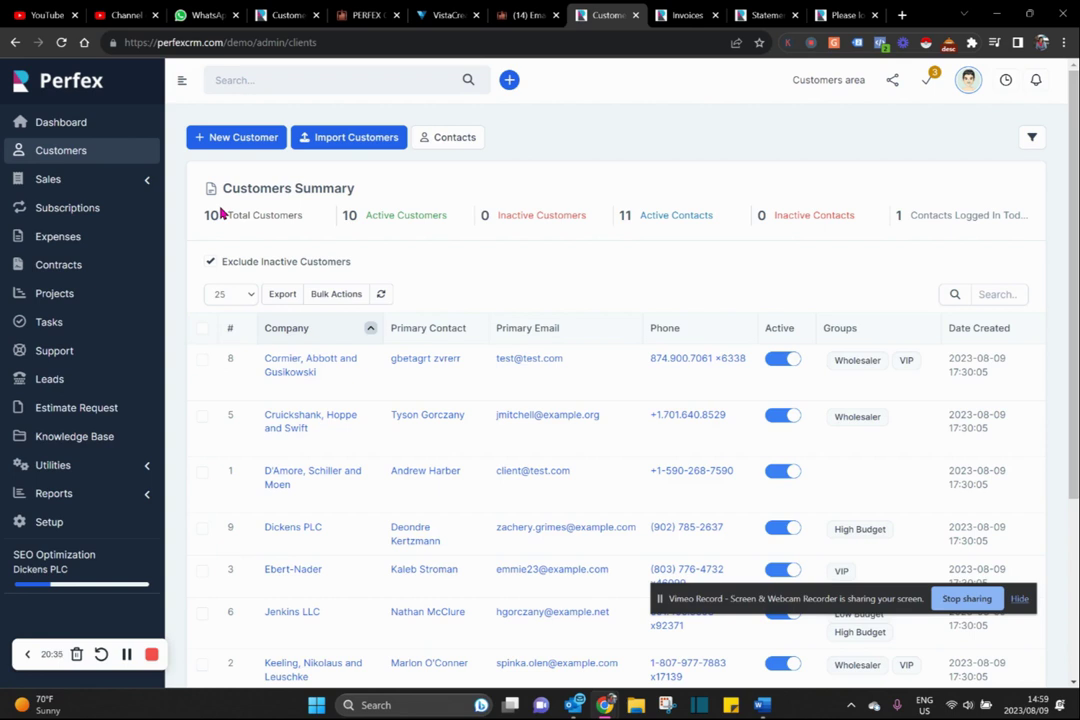
click(284, 371)
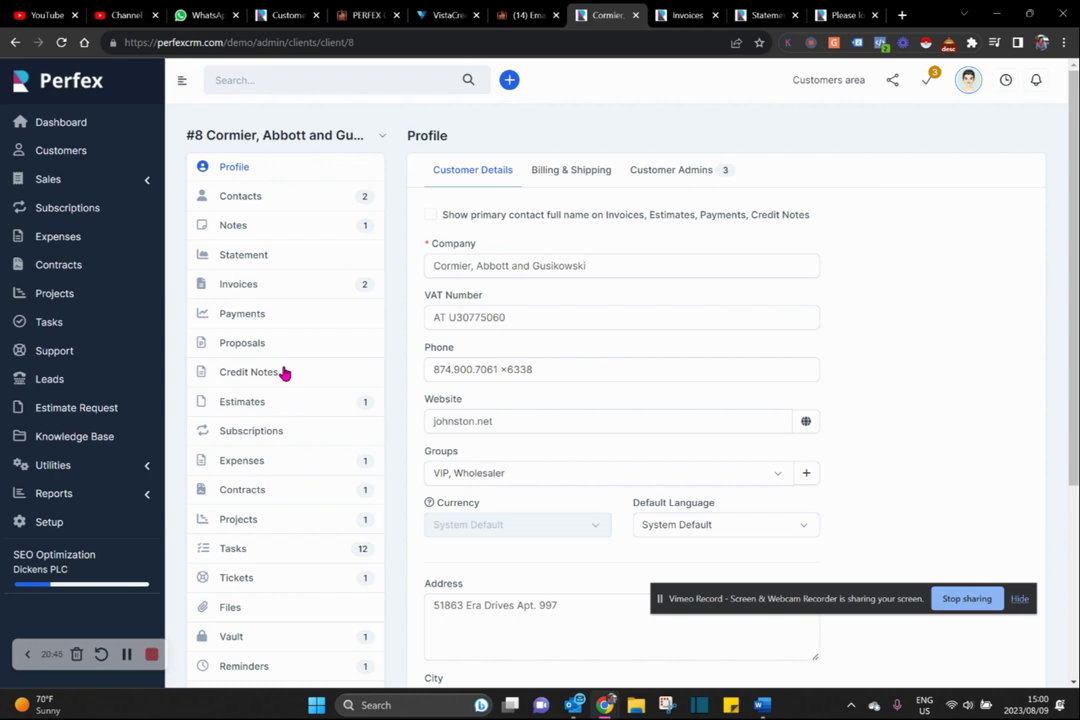
scroll(283, 372, down, 1)
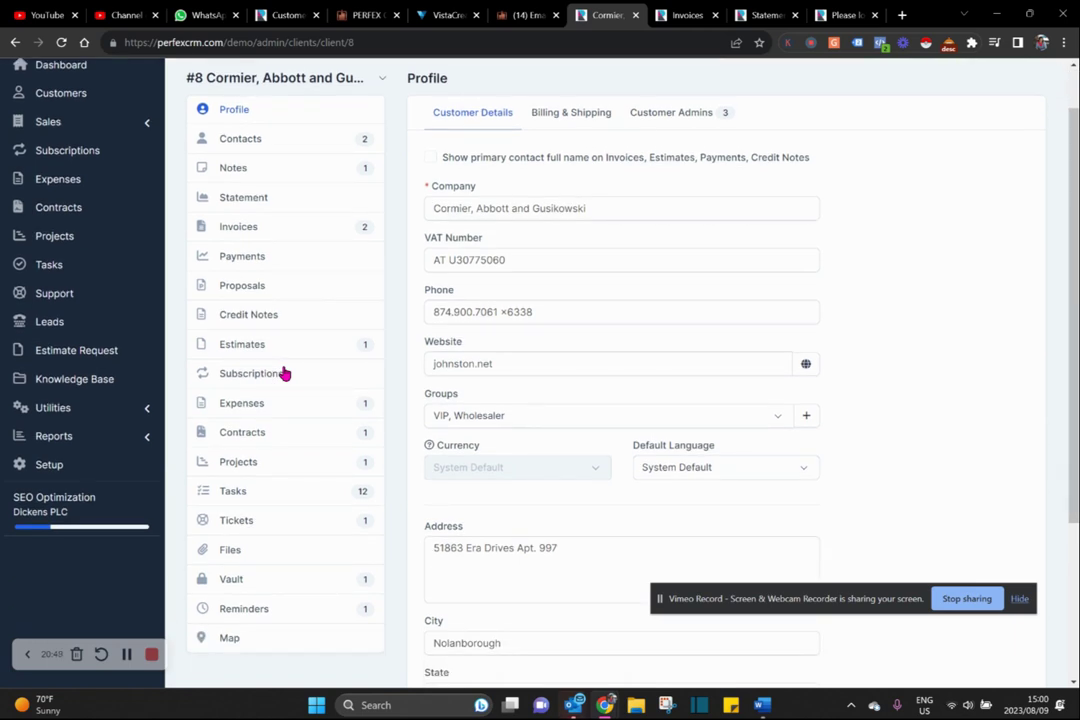
scroll(285, 373, down, 2)
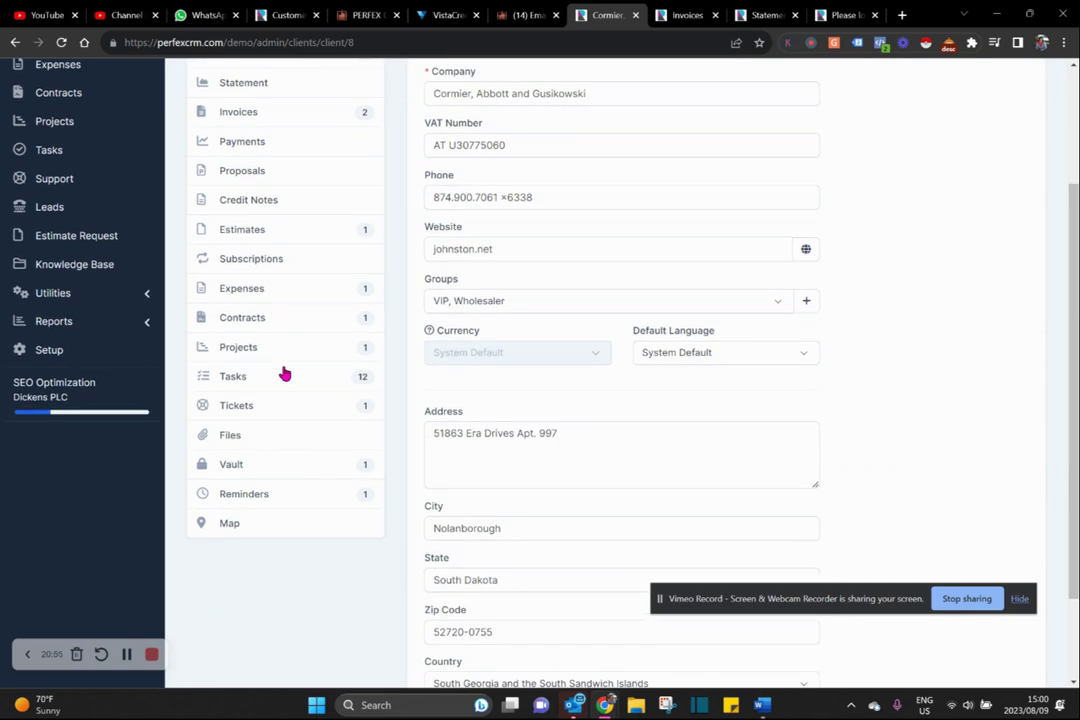
scroll(284, 375, down, 1)
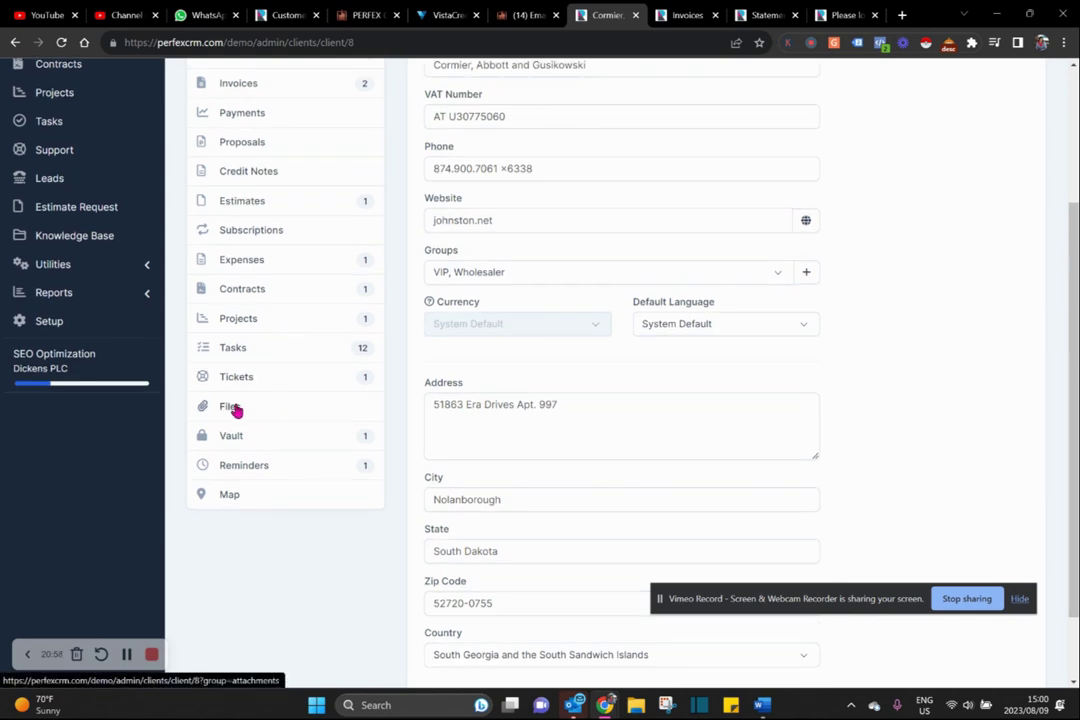
click(237, 412)
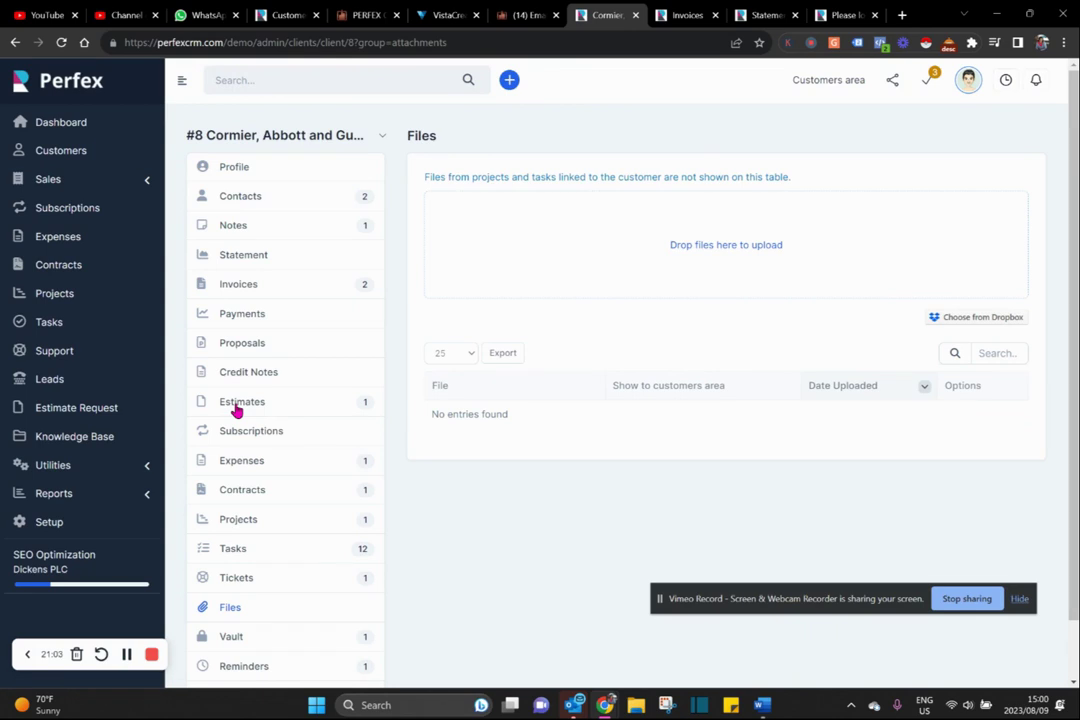
- Upload "Success By Design Business Card 8.5×5 cm v2 (1).pdf" and select both contacts for sharing, closing the share dialog without confirming
click(690, 243)
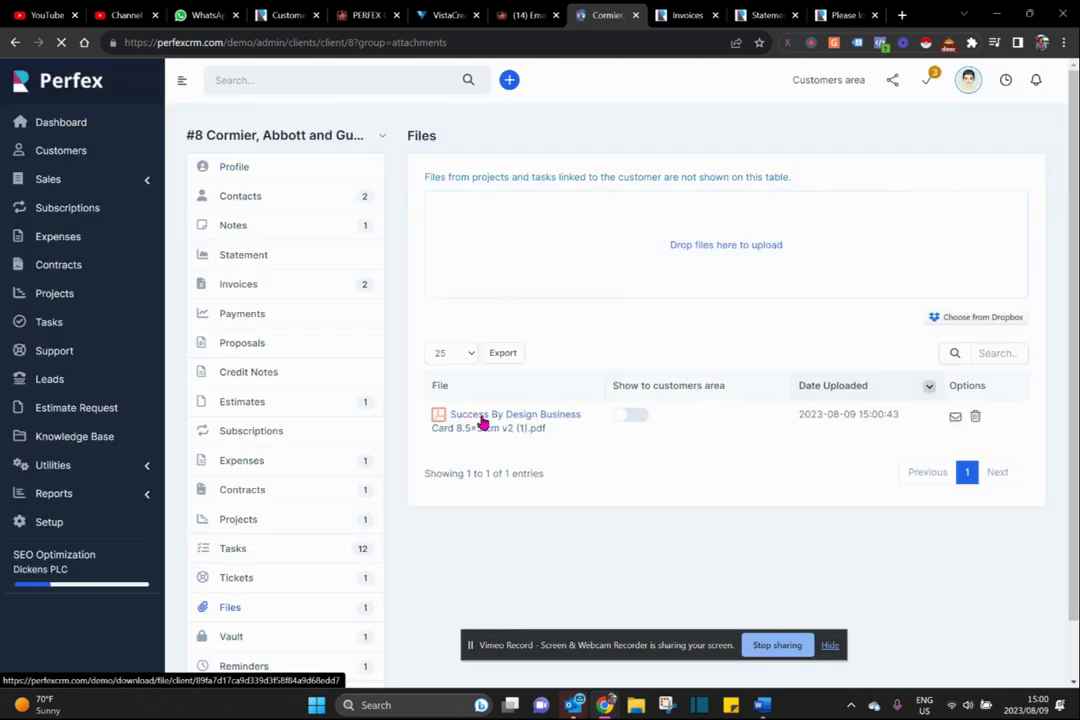
click(641, 418)
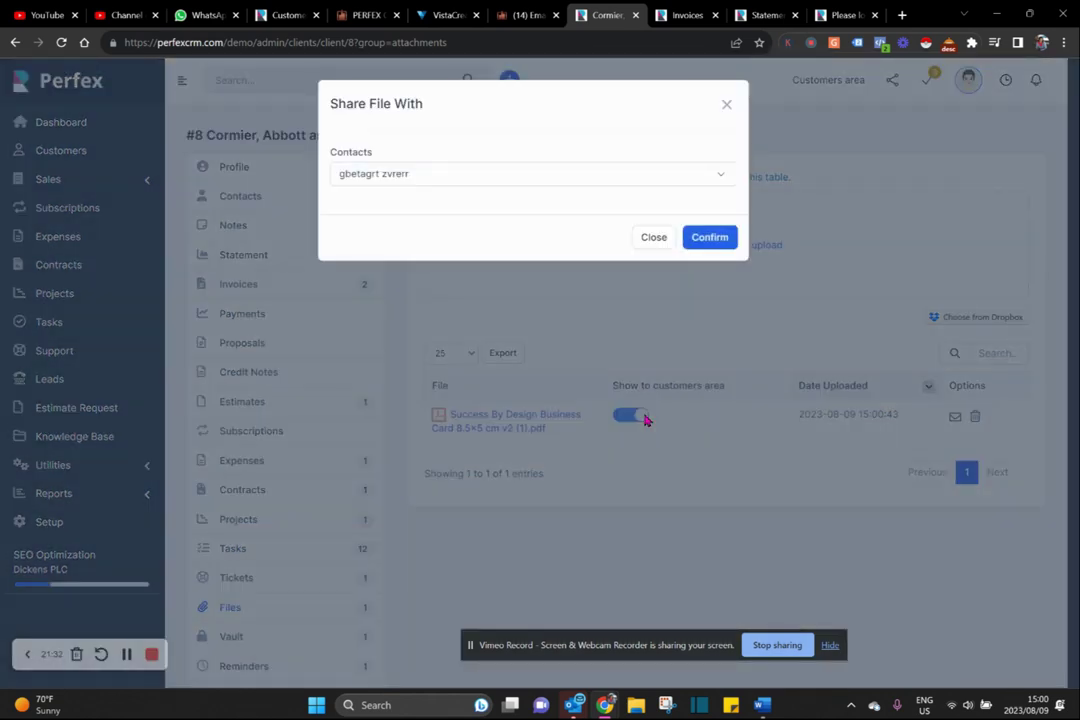
click(670, 179)
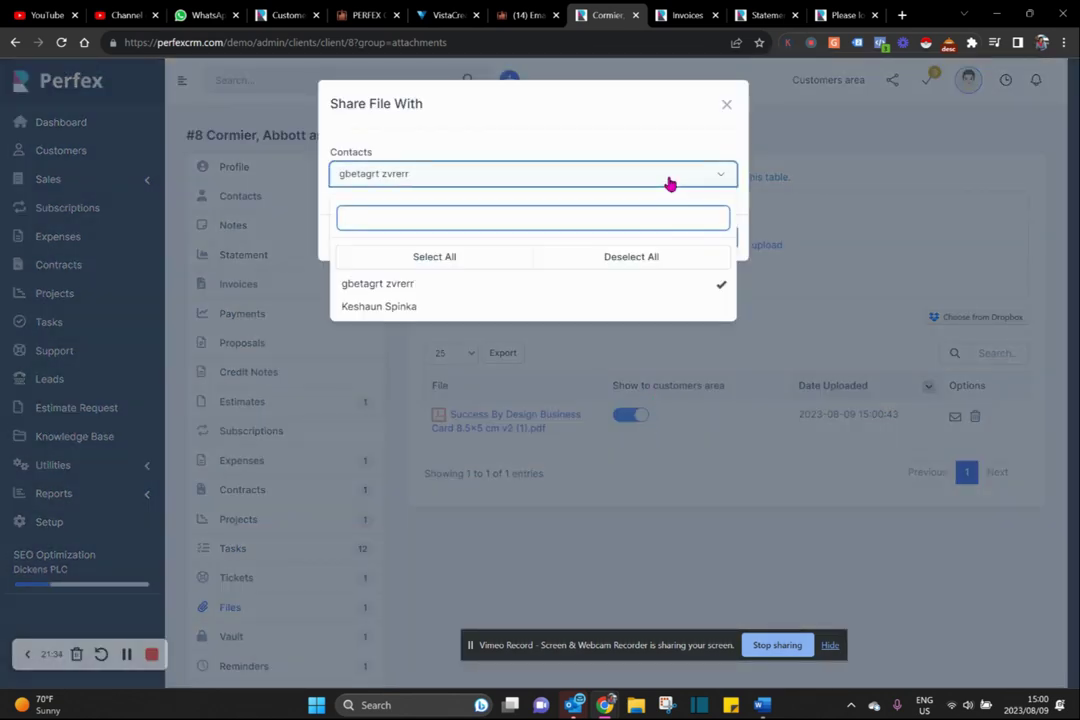
click(668, 309)
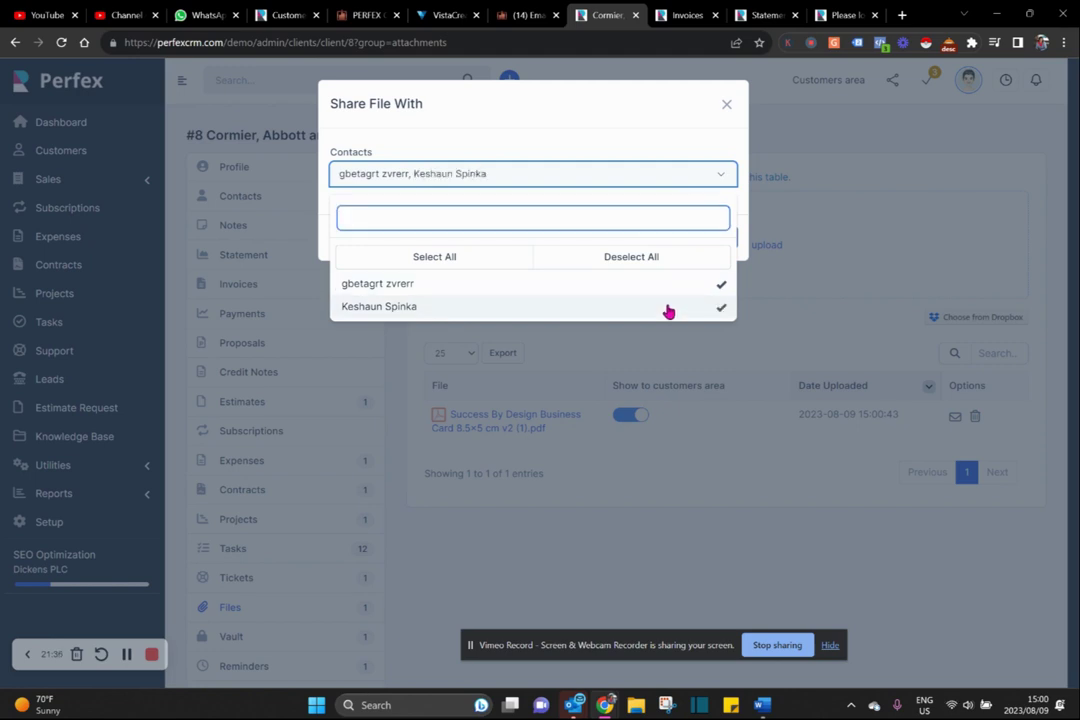
click(728, 104)
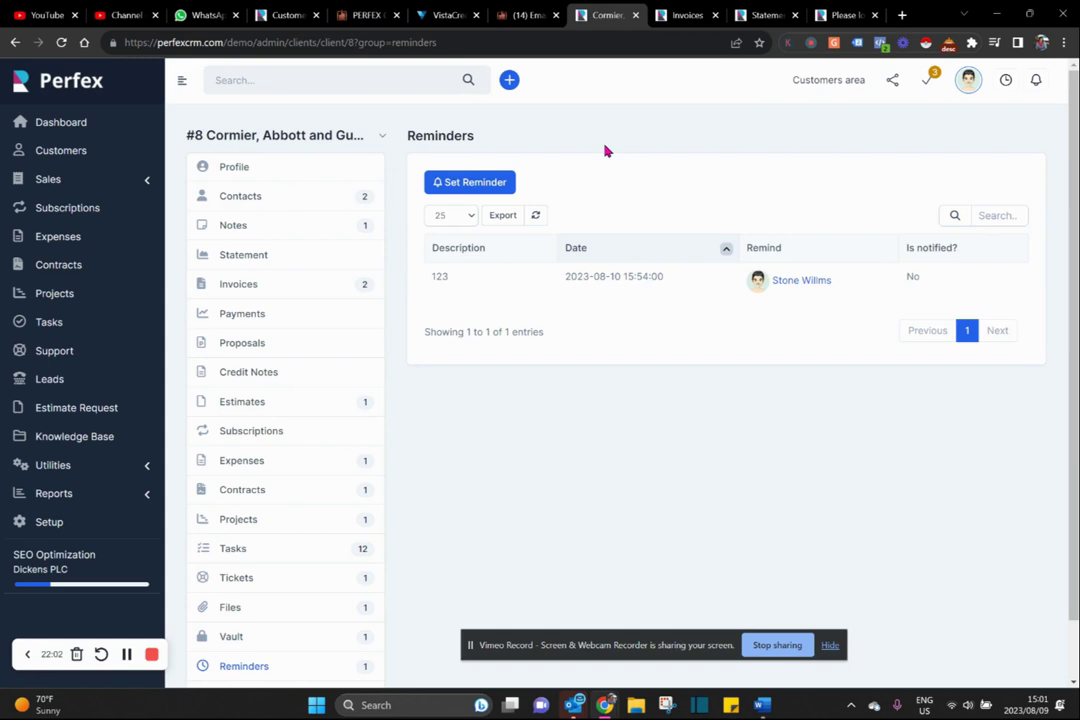
click(448, 182)
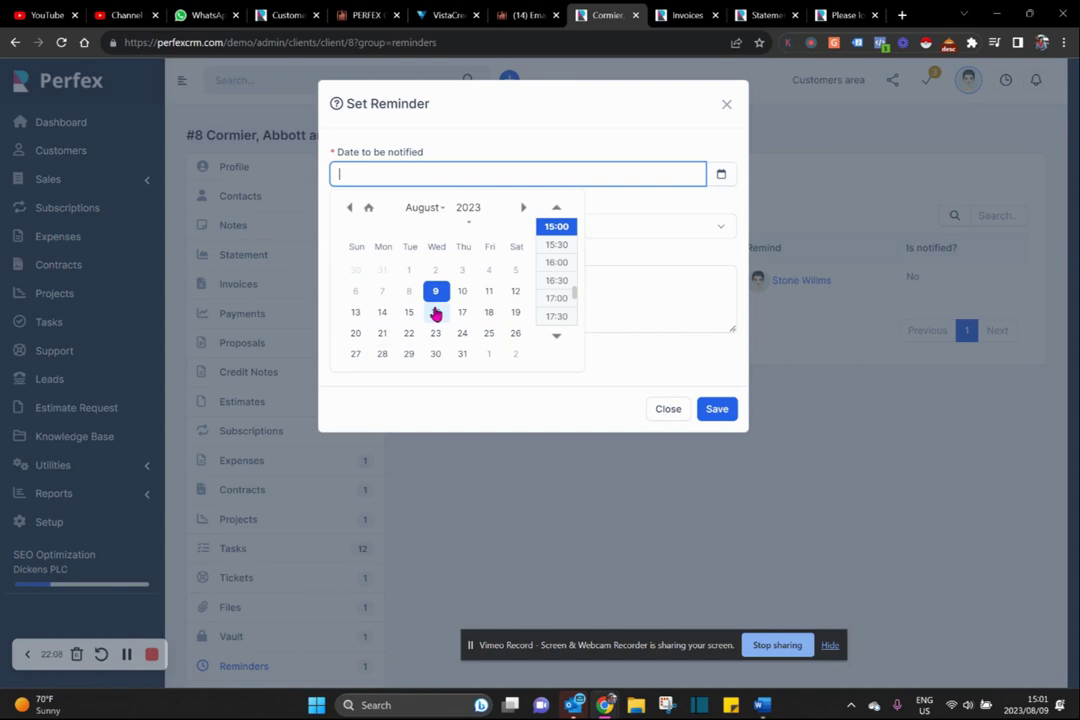
click(472, 314)
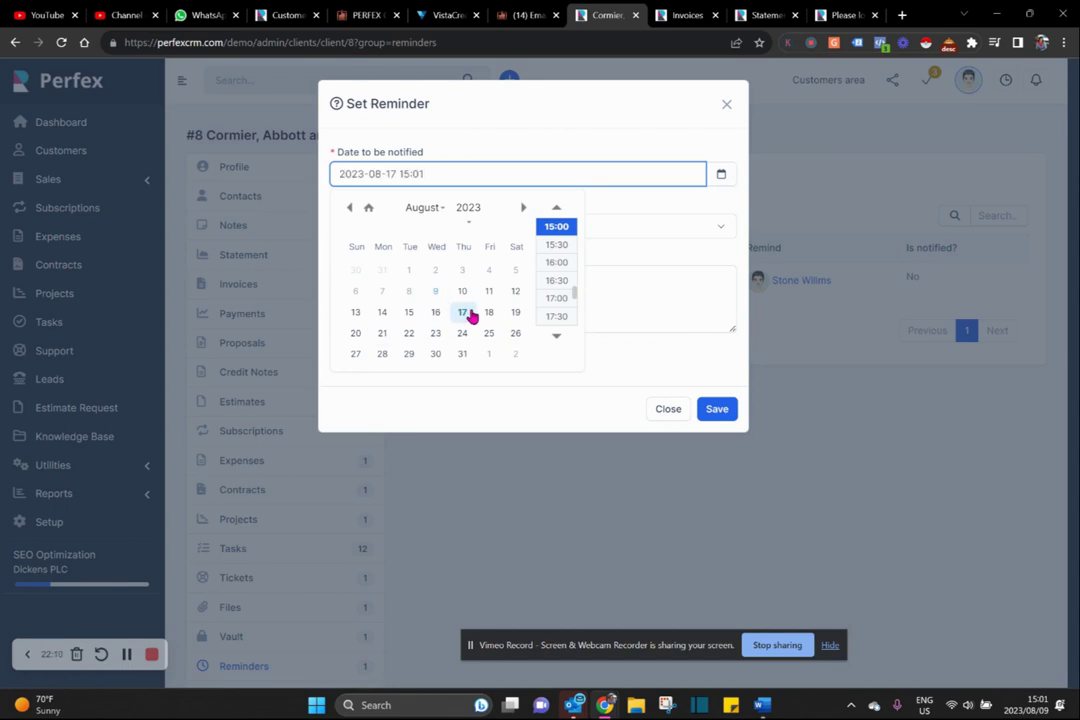
click(670, 224)
click(670, 224)
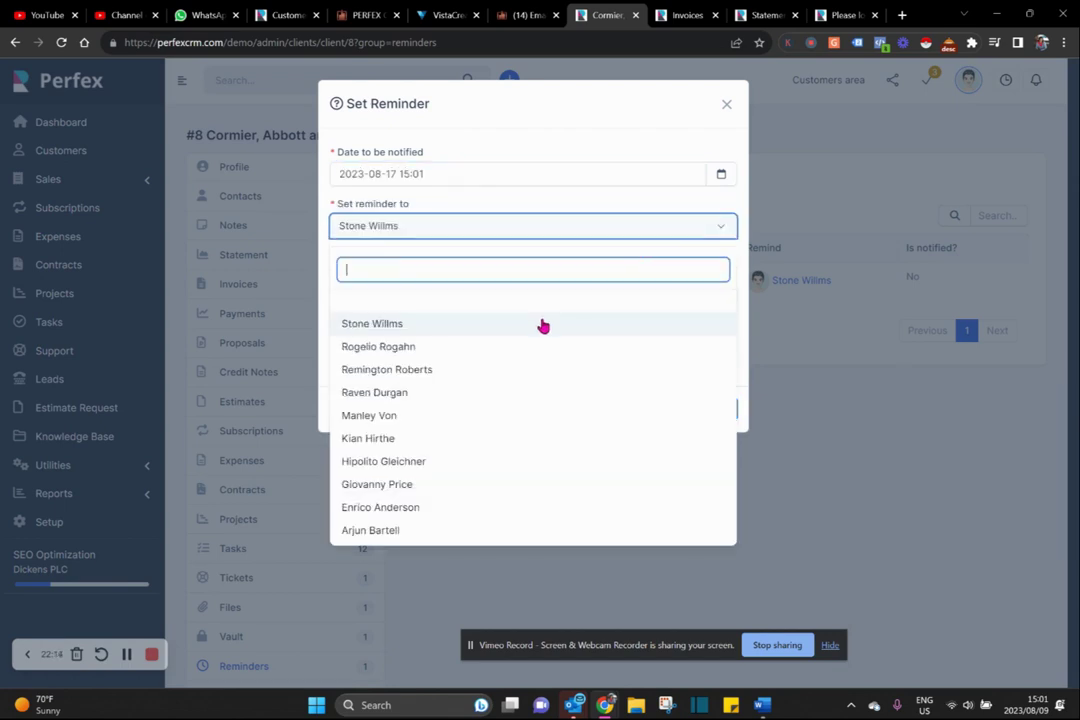
click(542, 323)
click(332, 361)
click(717, 409)
- Inspect the customer's map latitude and longitude fields and return to the customer profile
click(231, 630)
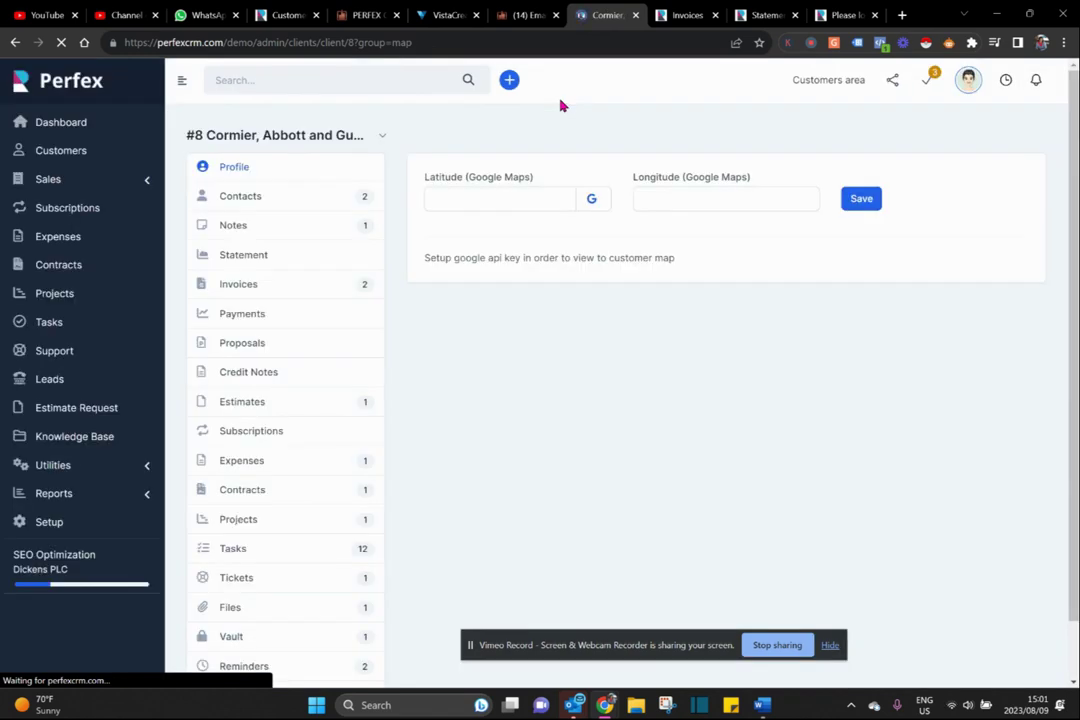
click(533, 203)
click(690, 197)
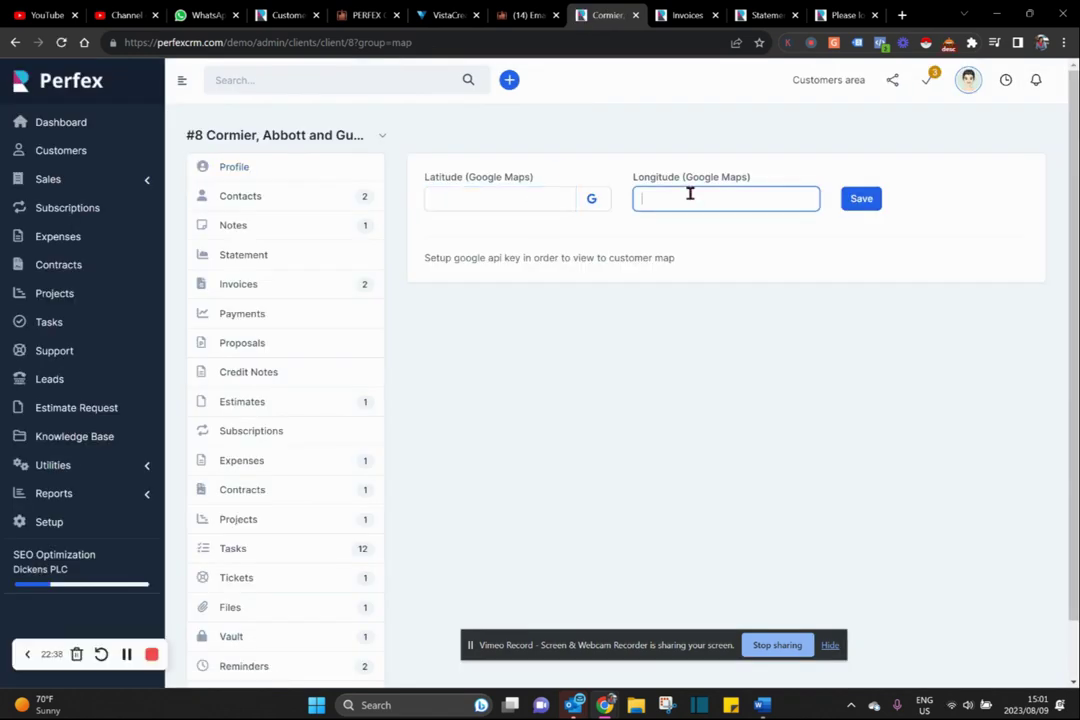
click(240, 170)
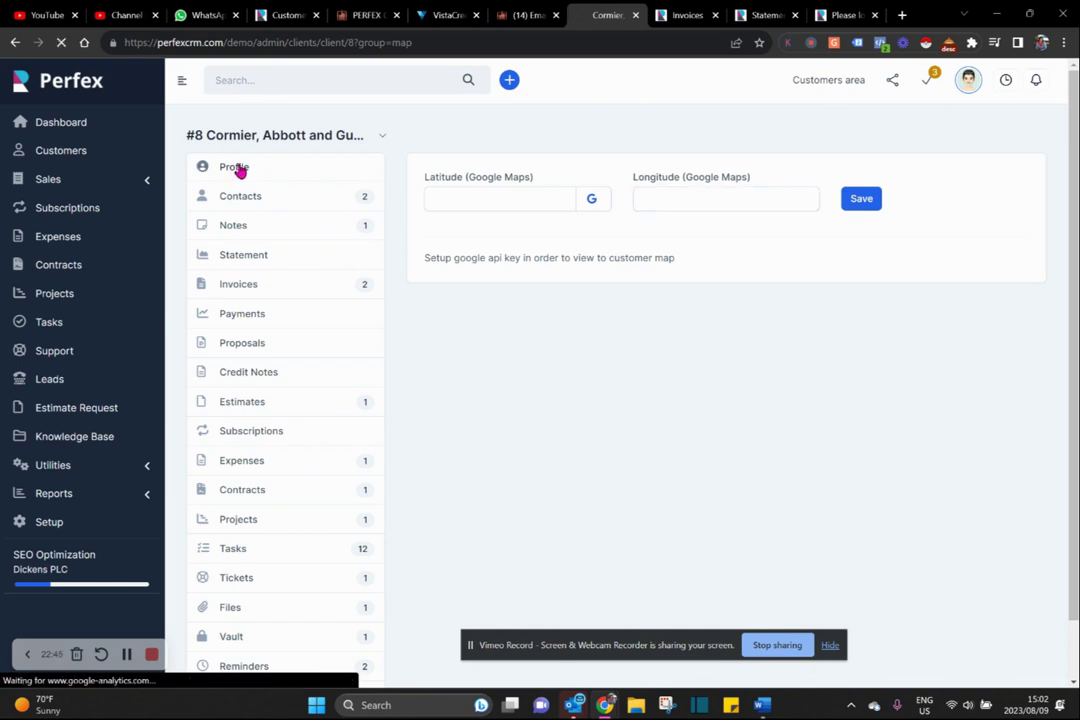